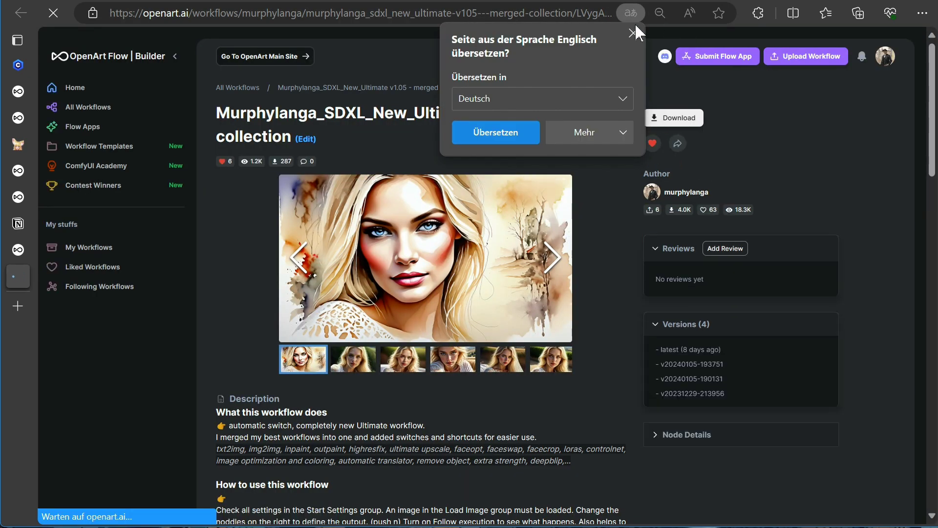
Search Civitai models for murphylanga and open the Murphylanga_SDXL_New_Ultimate merged collection workflow page.
left_click(633, 33)
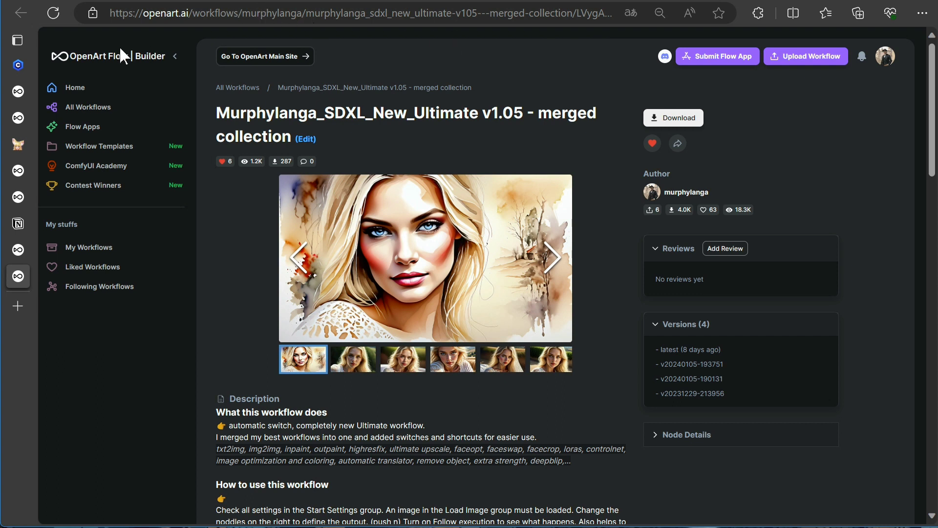
left_click(19, 65)
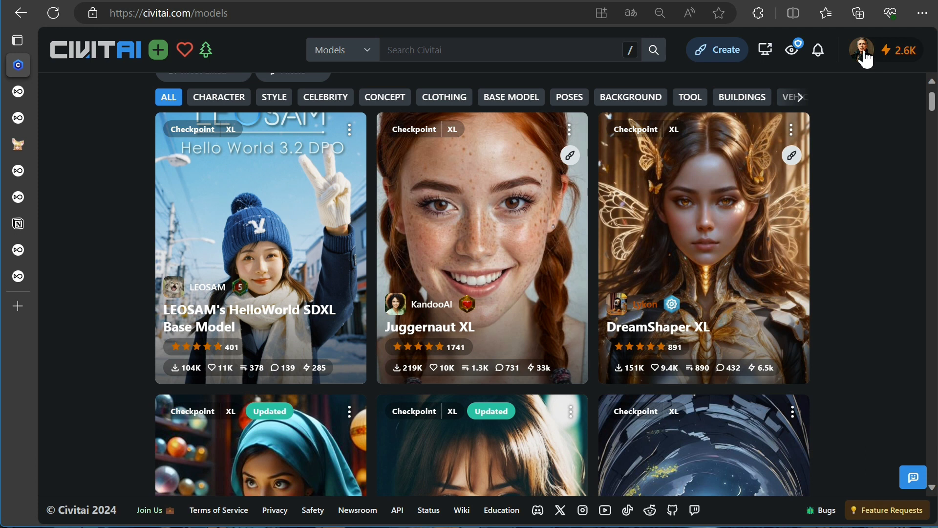
left_click(446, 51)
type("mu")
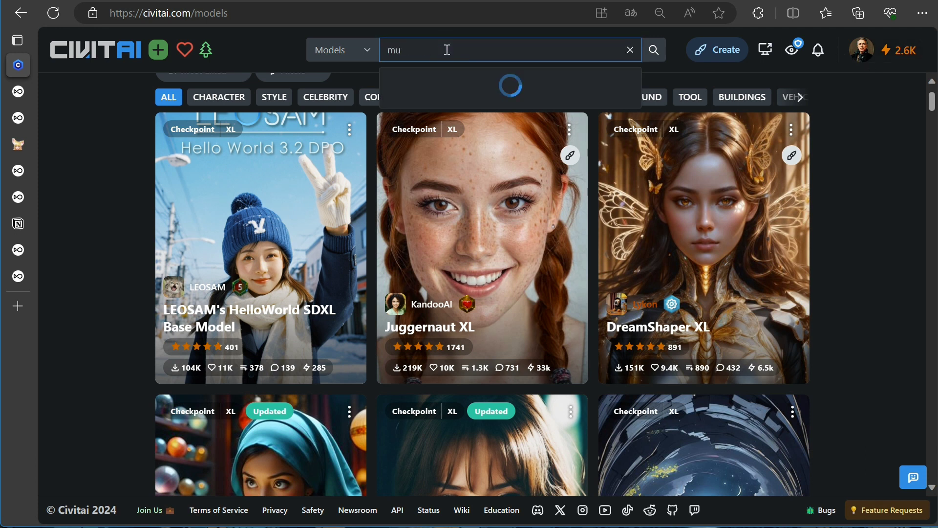
type("rphylanga")
key("Return")
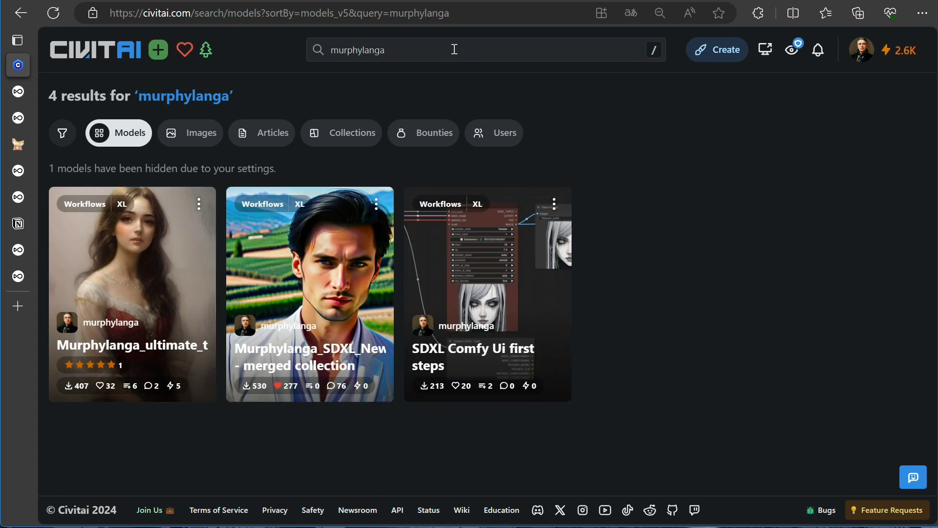
left_click(287, 252)
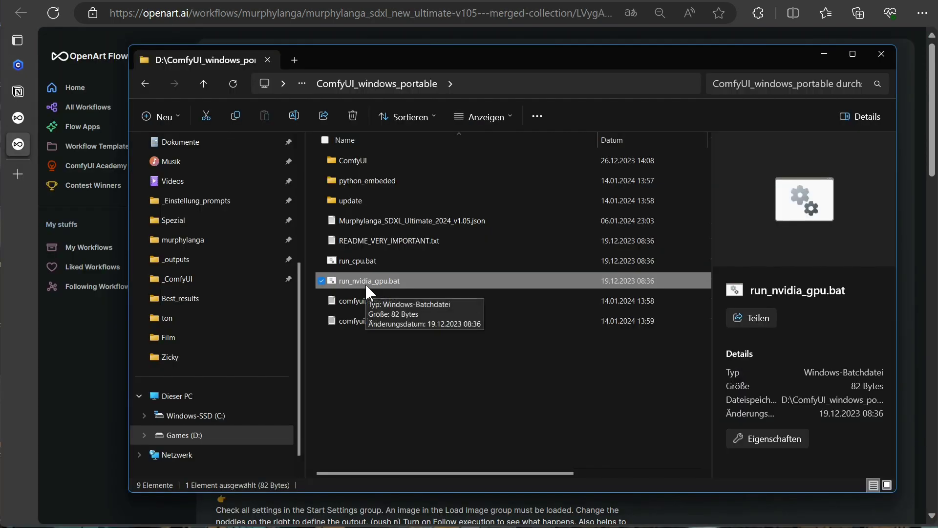
Start ComfyUI with run_nvidia_gpu.bat and clear the workflow canvas.
double_click(366, 283)
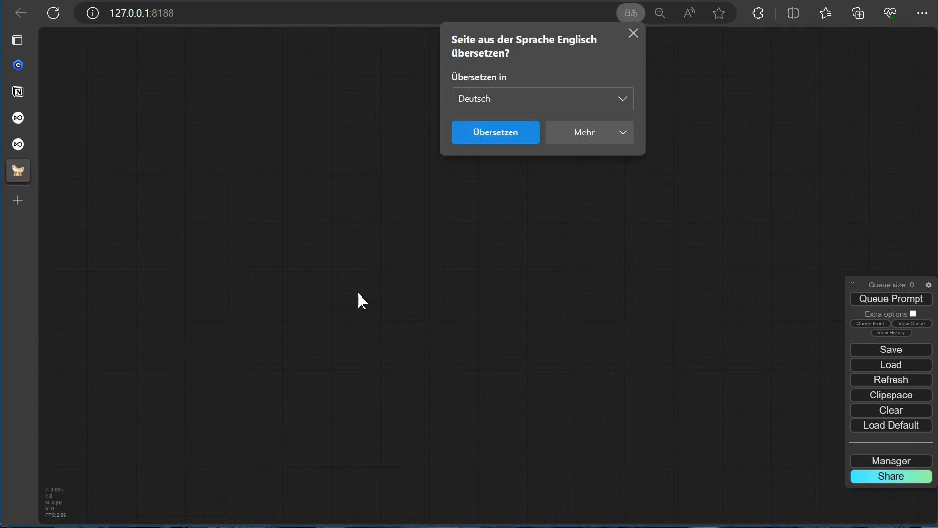
left_click(634, 33)
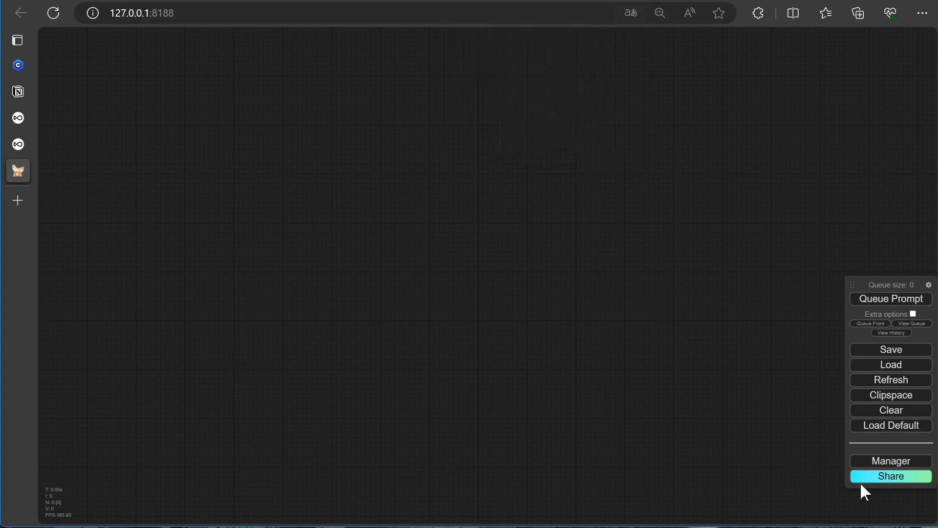
left_click(883, 415)
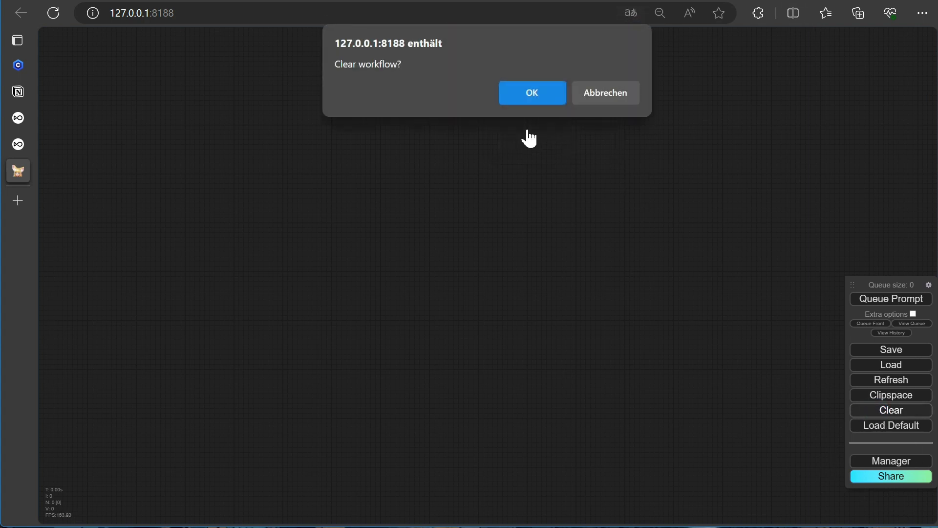
left_click(534, 92)
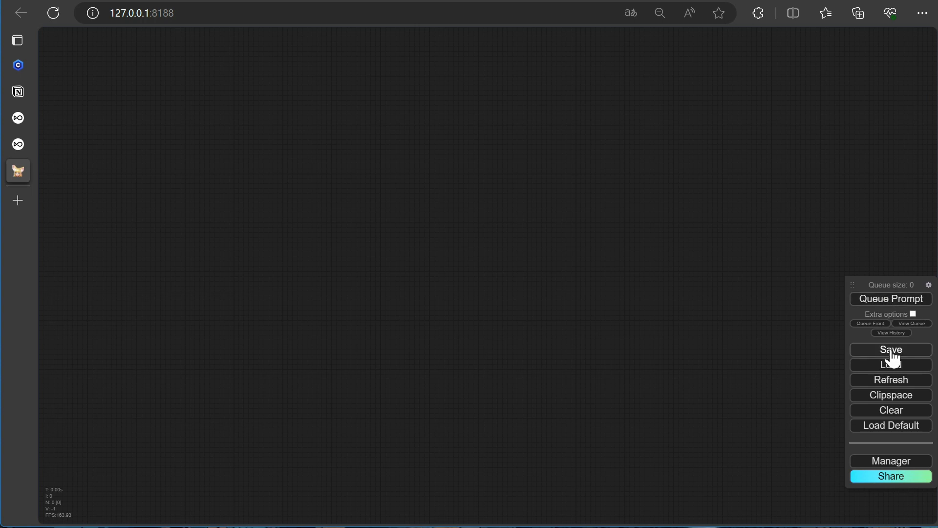
Run Update All in the ComfyUI Manager and check the update log in the terminal.
left_click(889, 462)
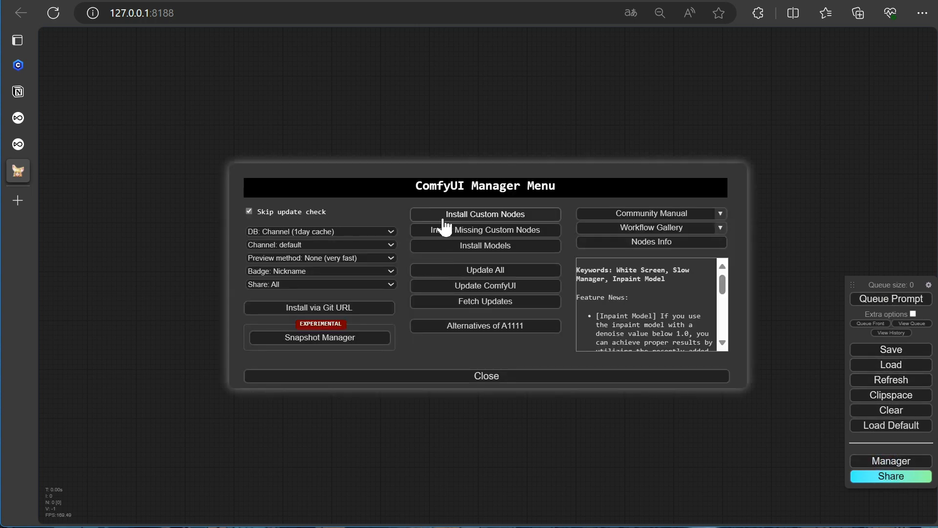
left_click(480, 274)
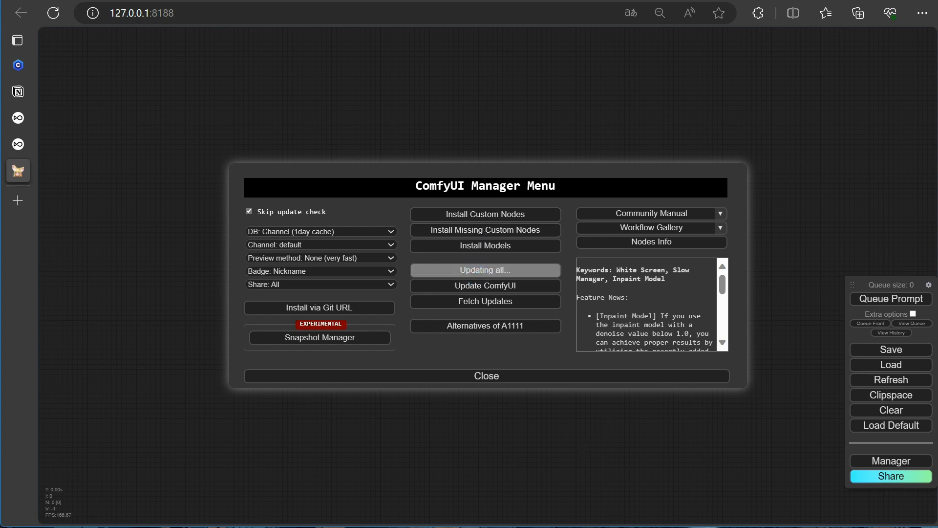
key("alt+Tab")
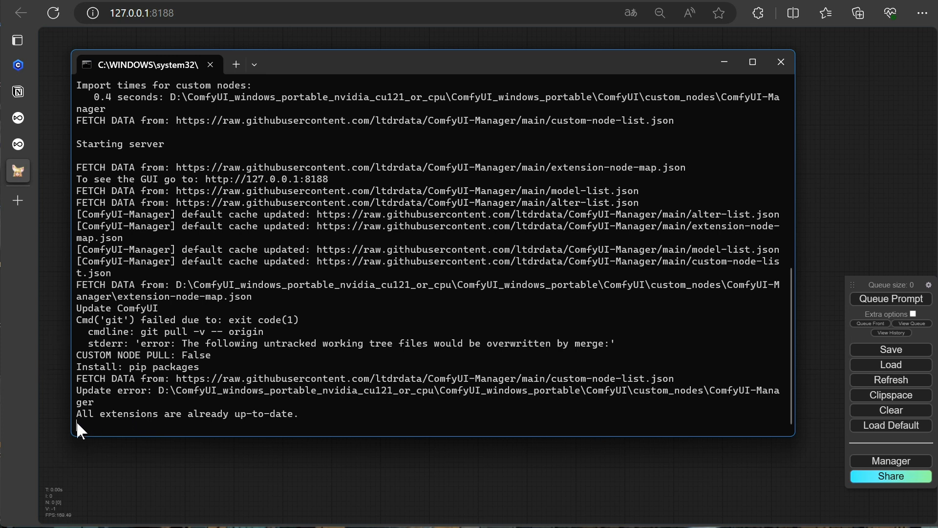
Shut down ComfyUI, closing the Manager, its browser tab and the server's terminal window.
left_click(781, 61)
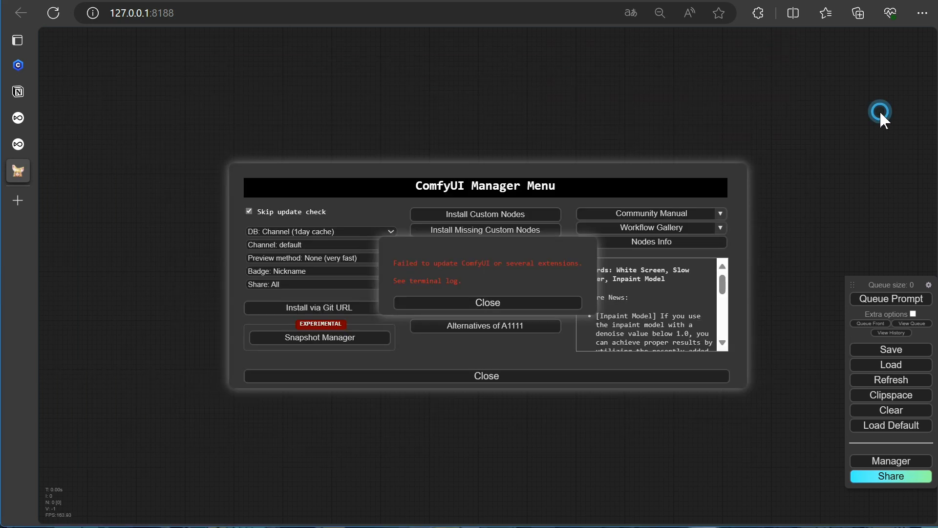
left_click(489, 304)
left_click(473, 377)
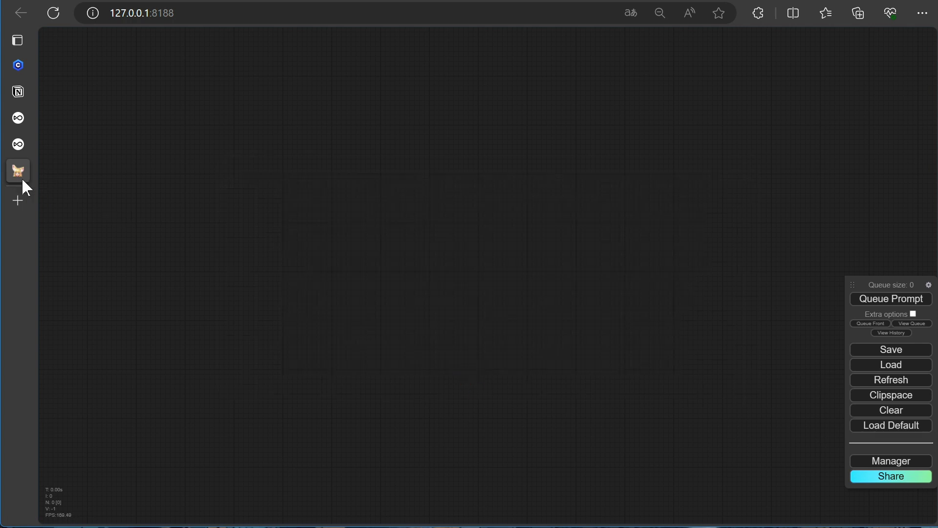
mouse_move(23, 176)
left_click(186, 171)
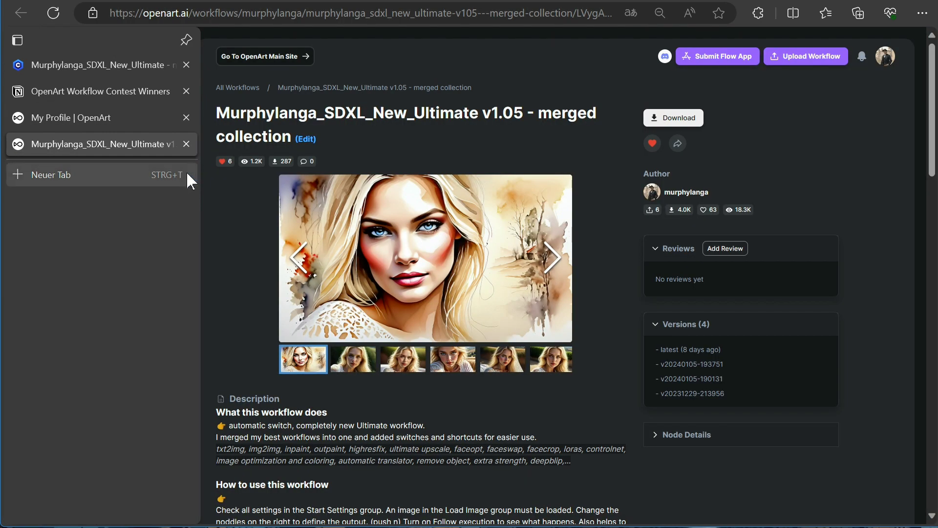
key("alt+Tab")
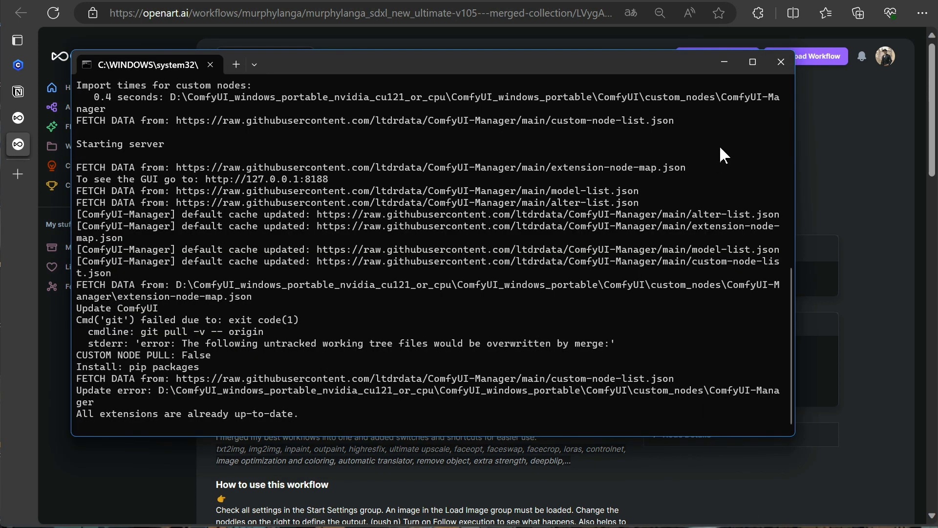
left_click(781, 62)
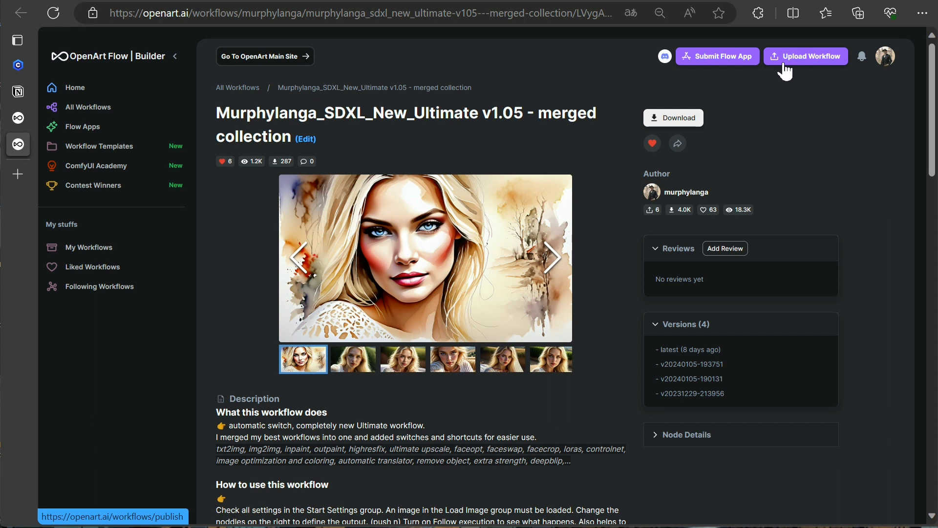
Restart ComfyUI from the ComfyUI_windows_portable folder with run_nvidia_gpu.bat and dismiss the translation offer.
key("alt+Tab")
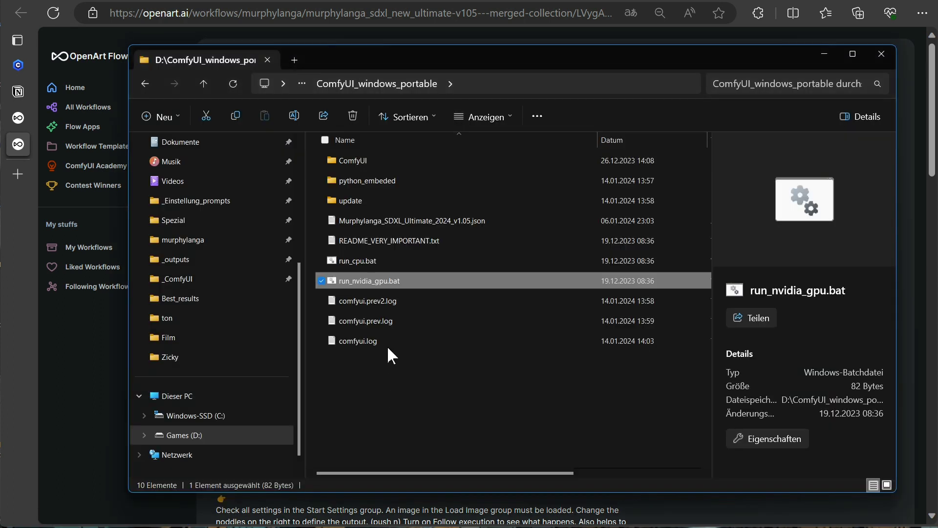
double_click(355, 289)
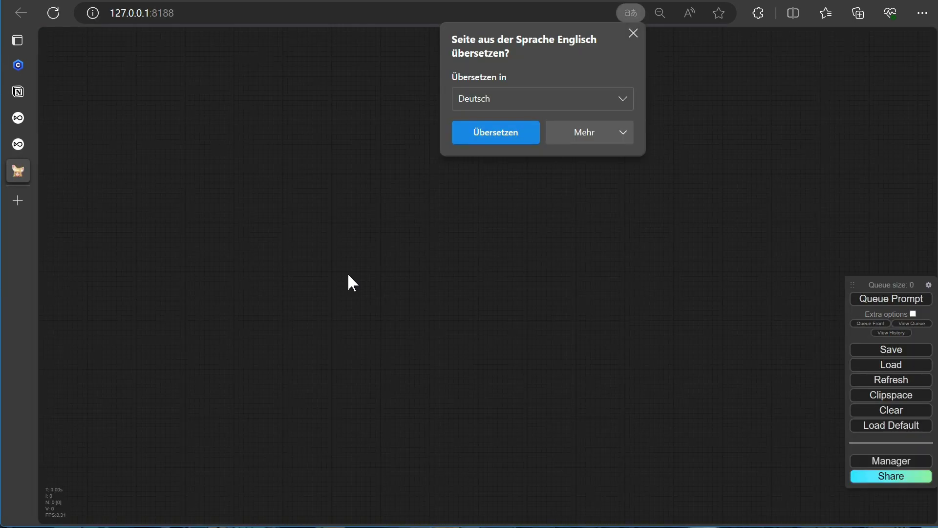
left_click(632, 34)
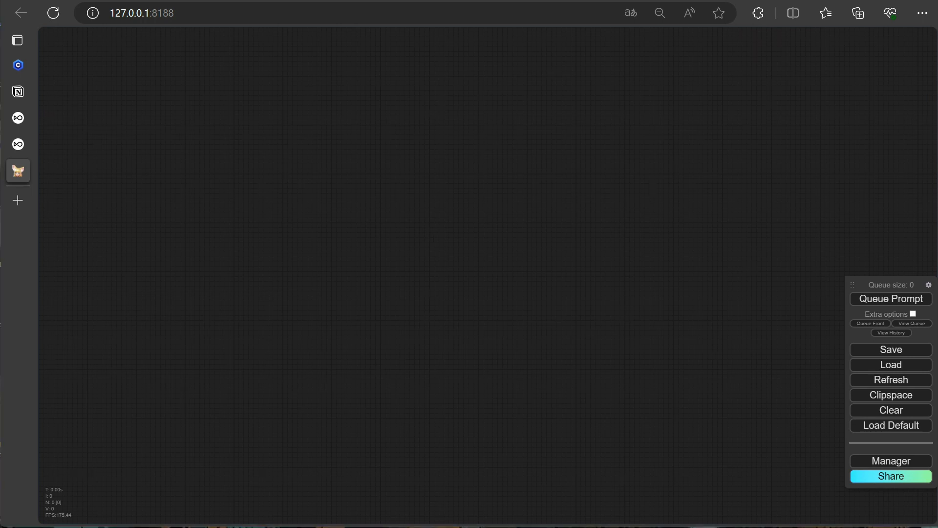
Load Murphylanga_SDXL_Ultimate_2024_v1.05.json from the portable folder onto the ComfyUI canvas and dismiss the missing node list.
key("alt+Tab")
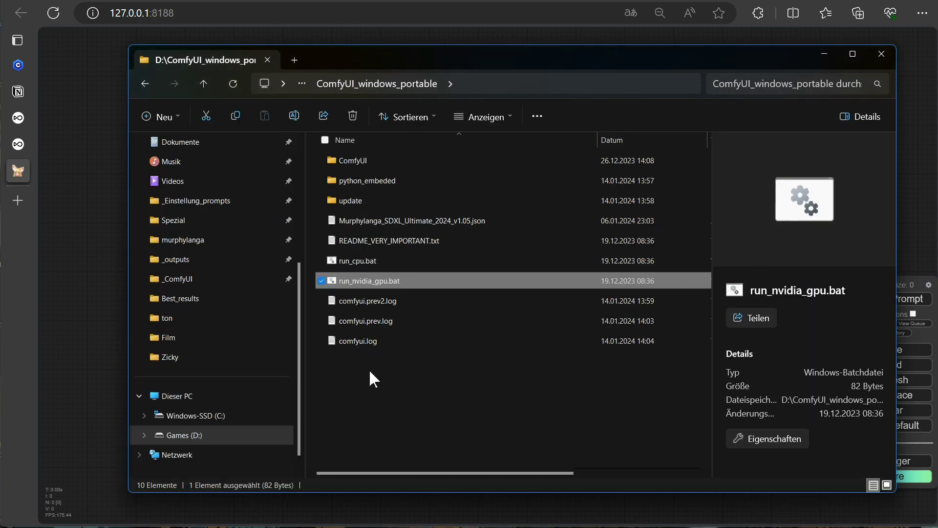
left_click_drag(424, 222, 57, 207)
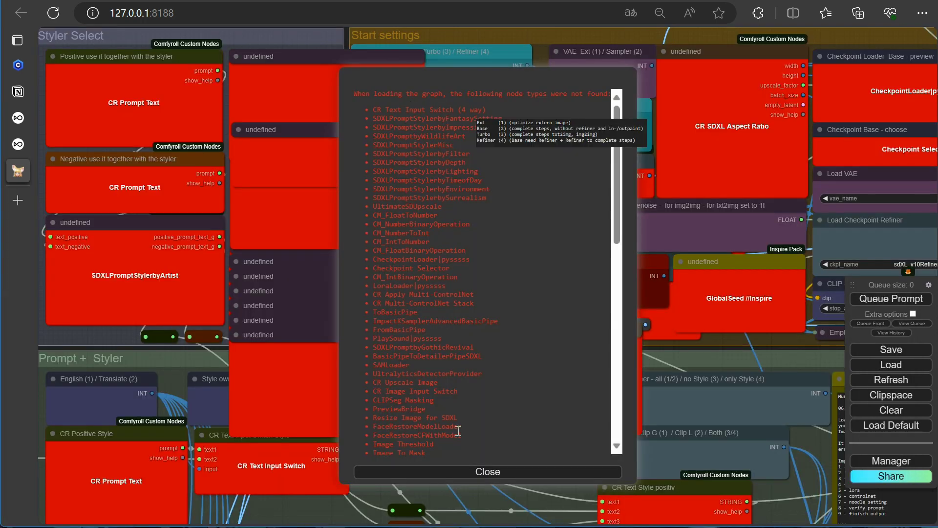
left_click_drag(617, 220, 629, 195)
left_click(479, 472)
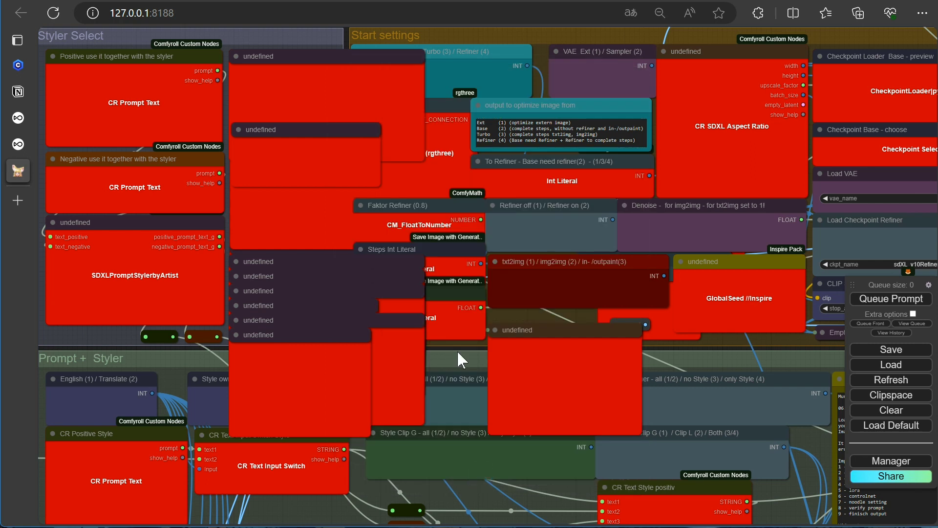
Select all custom nodes missing from the loaded workflow in the ComfyUI Manager and install them together.
scroll(449, 298, "down", 10)
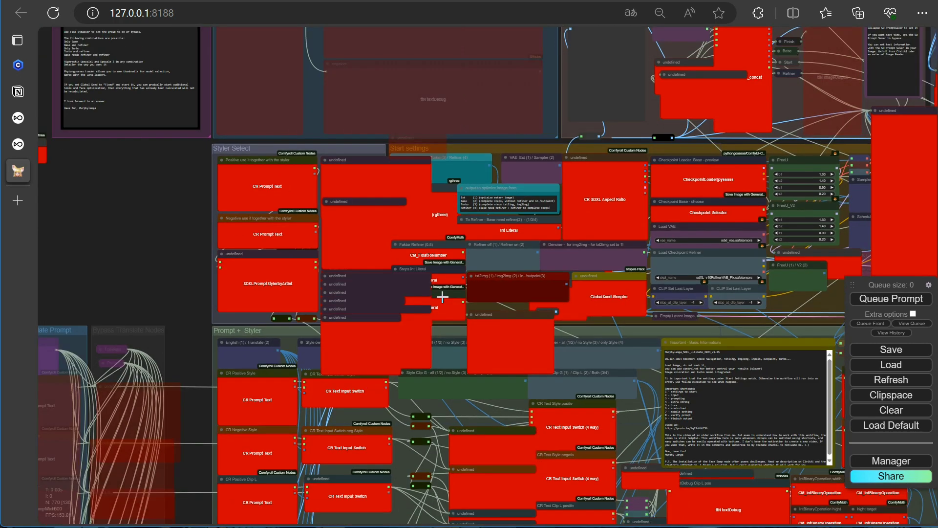
left_click_drag(257, 262, 224, 149)
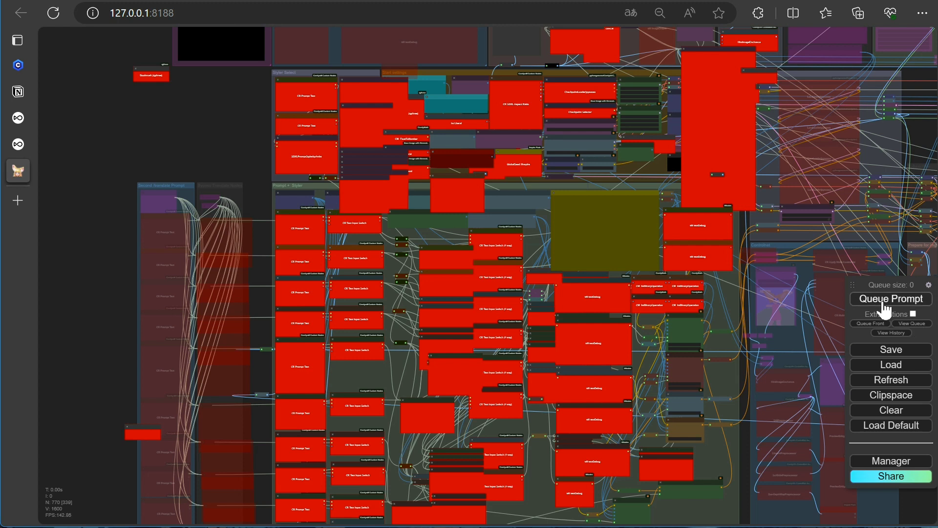
left_click(883, 461)
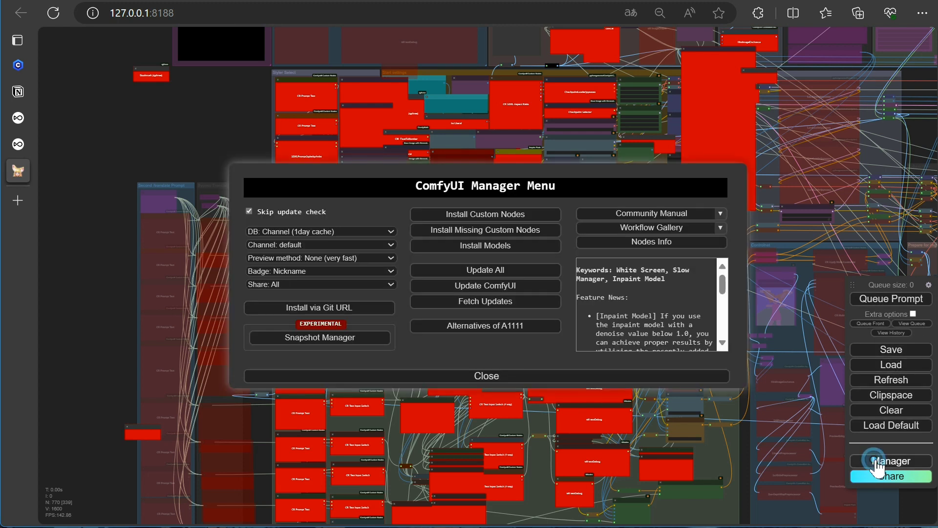
left_click(433, 237)
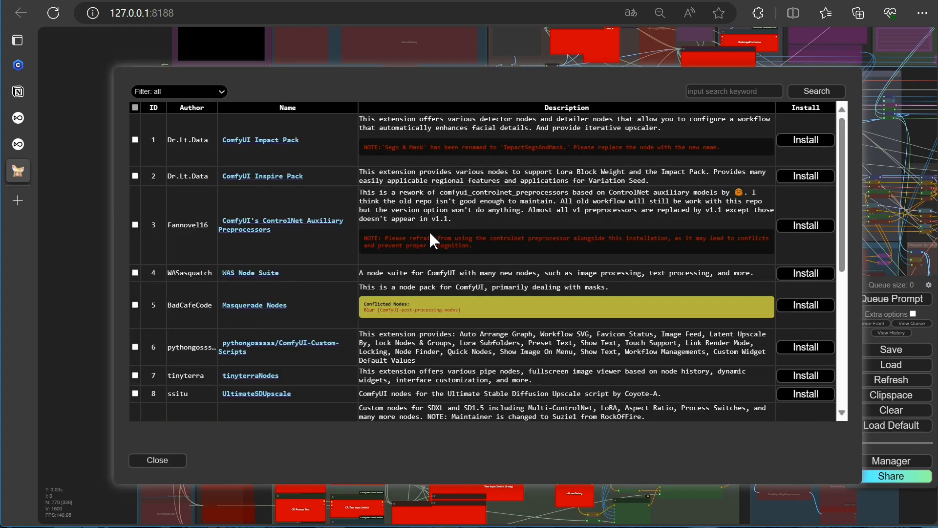
mouse_move(842, 150)
left_mouse_down()
mouse_move(857, 318)
mouse_move(832, 147)
left_mouse_up()
left_click(135, 139)
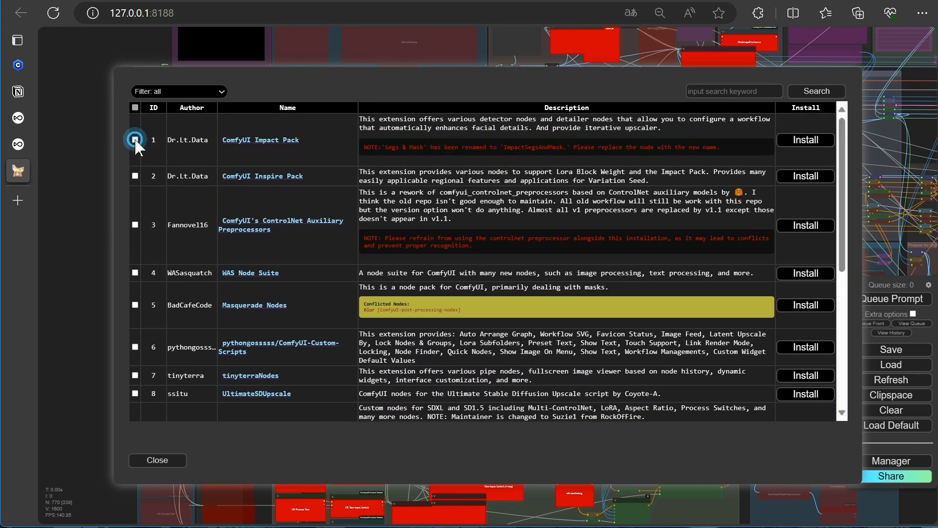
left_click(135, 107)
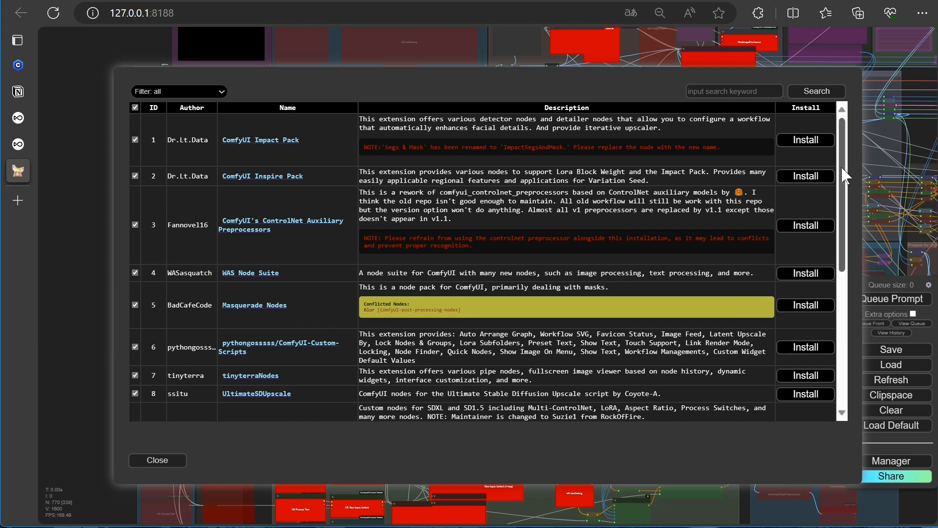
scroll(826, 318, "down", 5)
left_click_drag(841, 288, 852, 138)
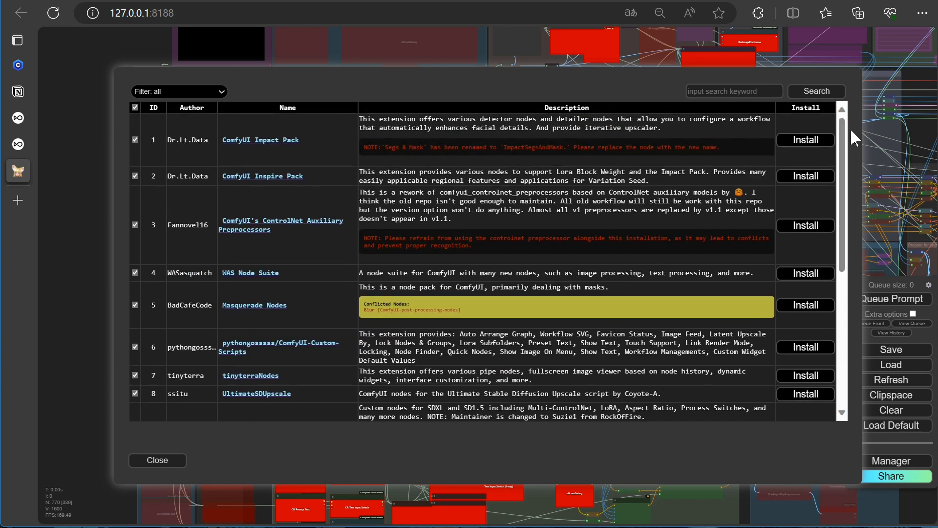
left_click(802, 141)
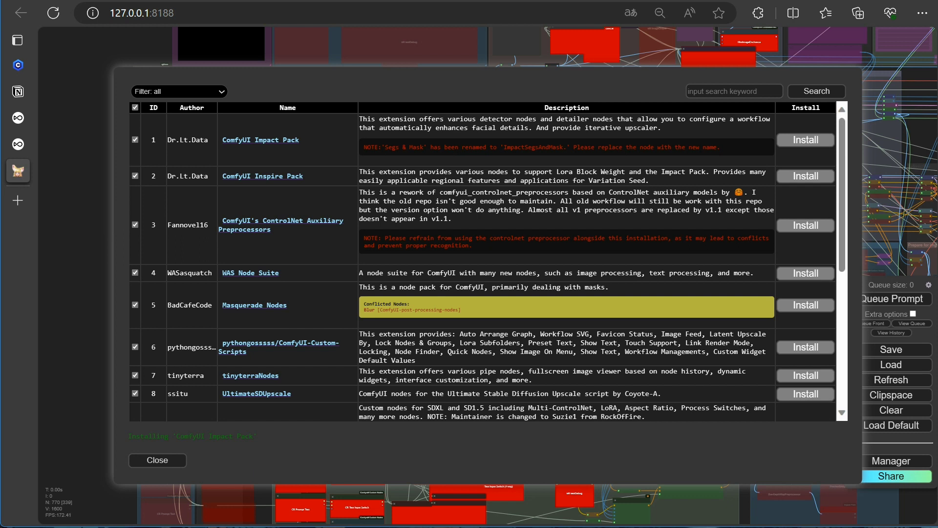
Review the installation log in the terminal, close the server's terminal window and exit the Manager dialogs.
key("alt+Tab")
left_click_drag(363, 92, 422, 35)
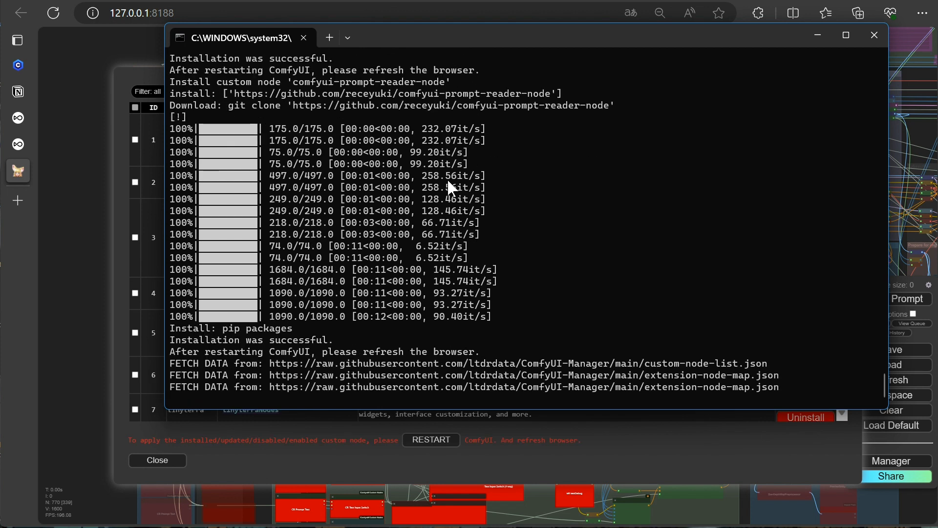
left_click(874, 36)
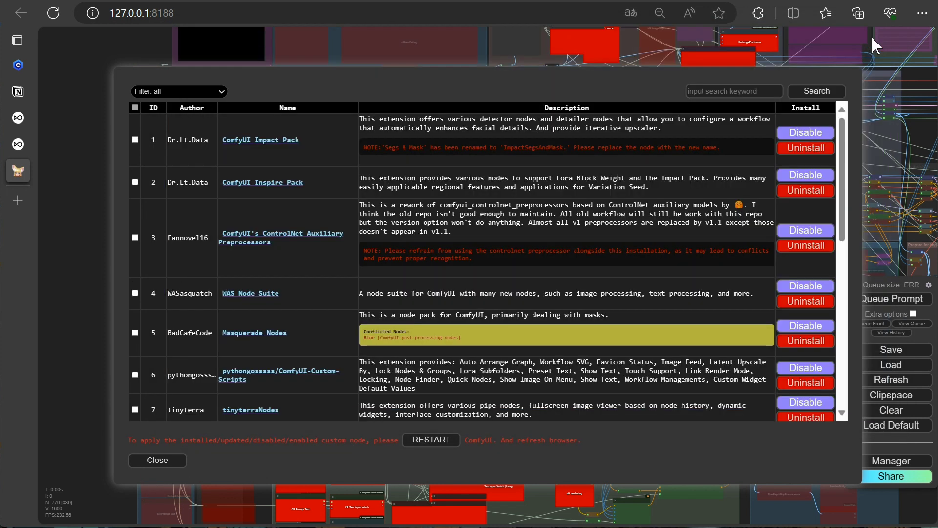
left_click(157, 462)
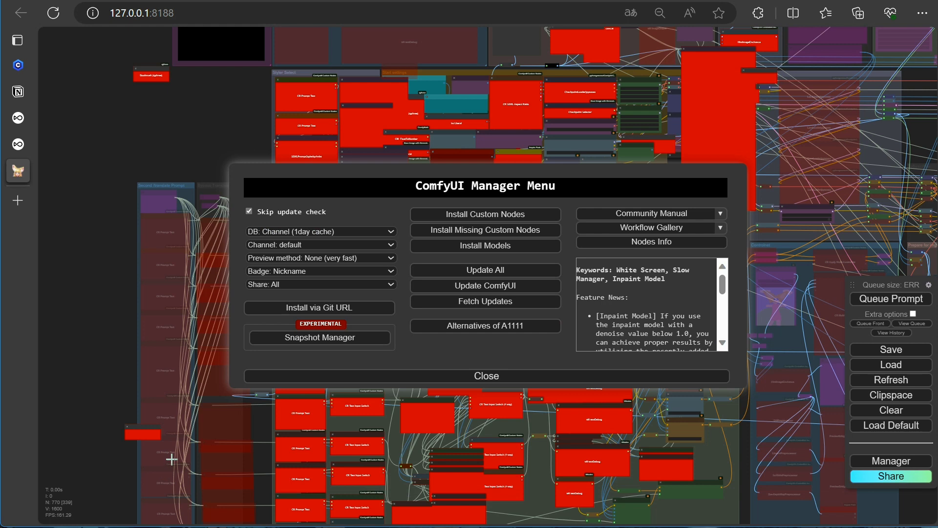
left_click(471, 385)
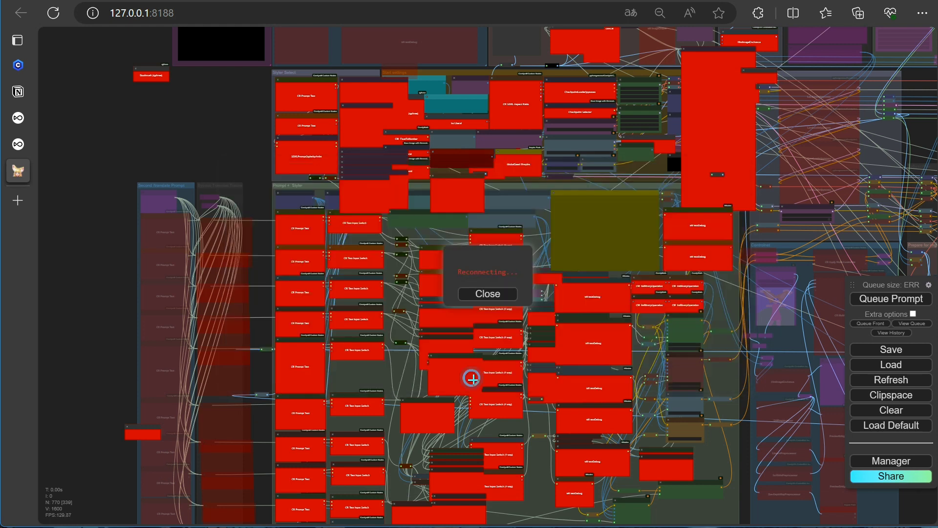
Dismiss the reconnecting notice and close the disconnected ComfyUI browser tab.
left_click(501, 300)
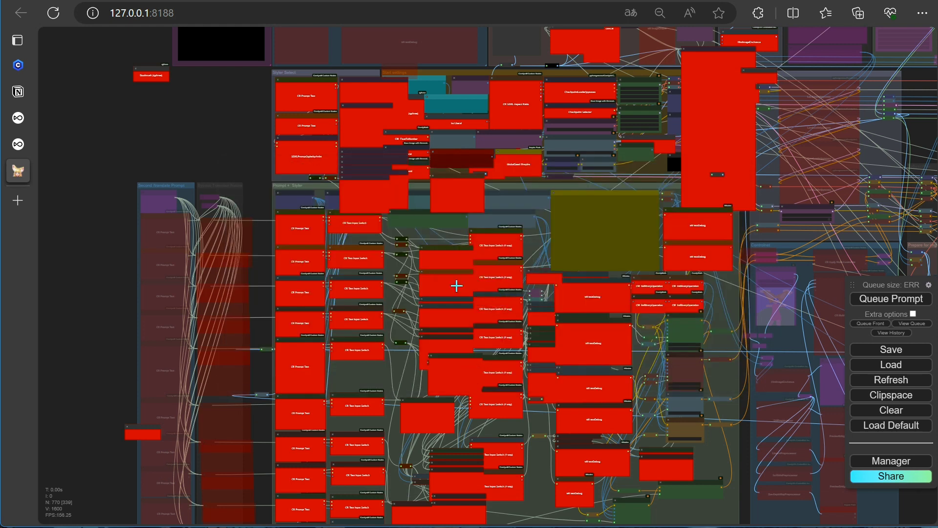
mouse_move(16, 174)
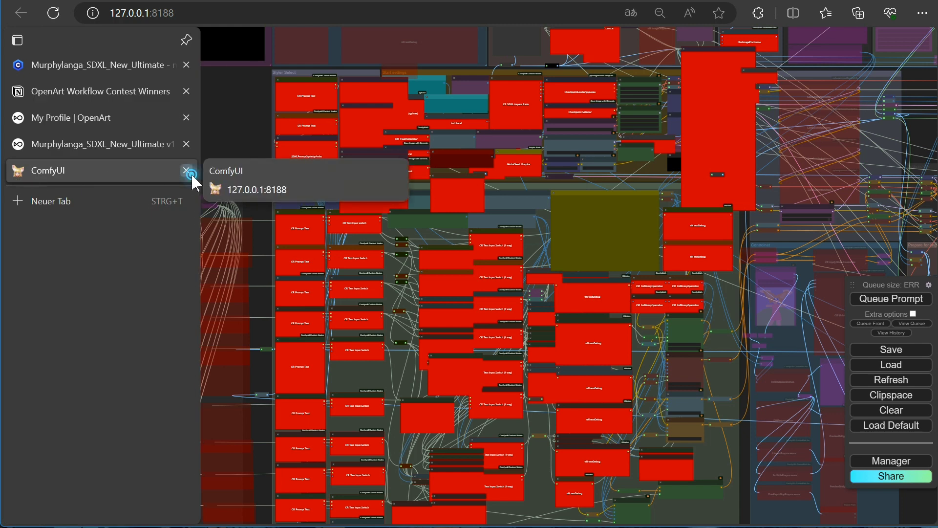
left_click(191, 172)
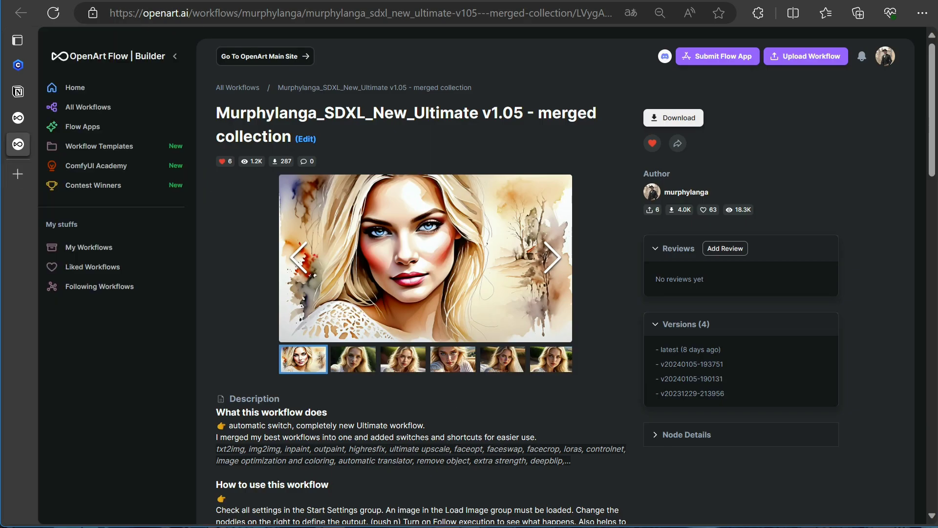
Relaunch the ComfyUI server from the portable folder and dismiss the list of missing node types.
key("alt+Tab")
double_click(367, 283)
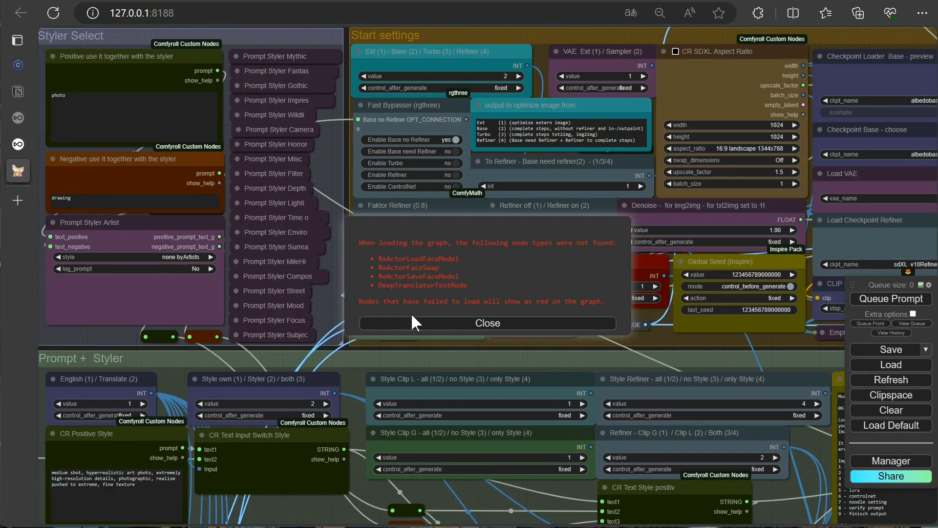
left_click(488, 324)
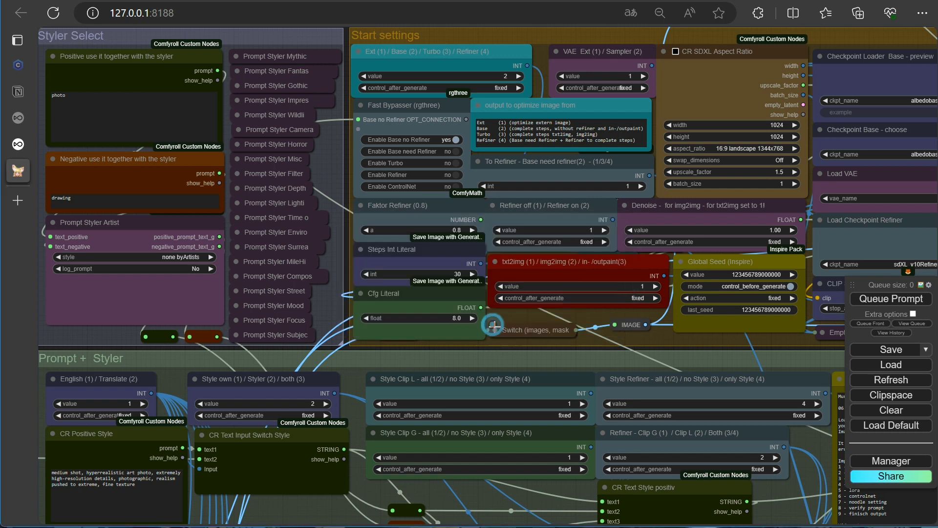
Try zoom values of 1.00 and 0.50 on the rgthree bookmark with shortcut key 3, jumping to the bookmark after each change.
scroll(329, 317, "down", 12)
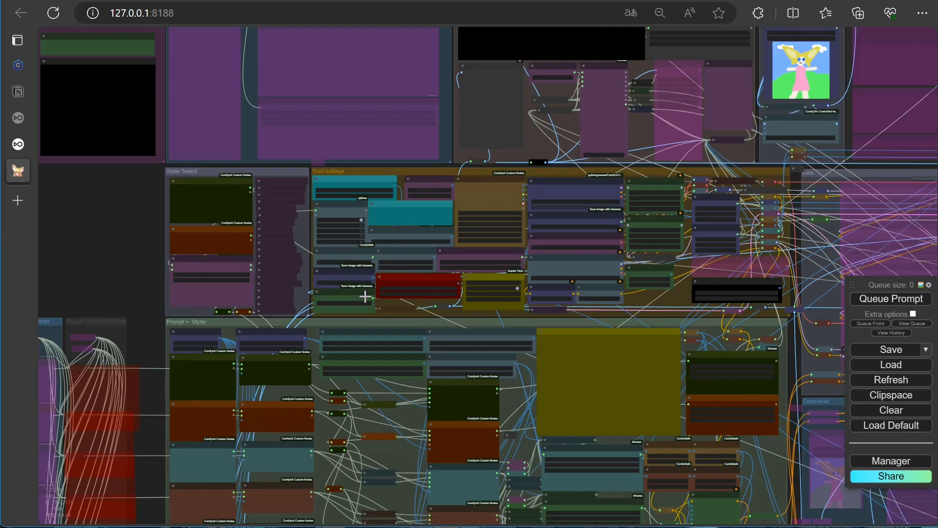
scroll(434, 298, "down", 1)
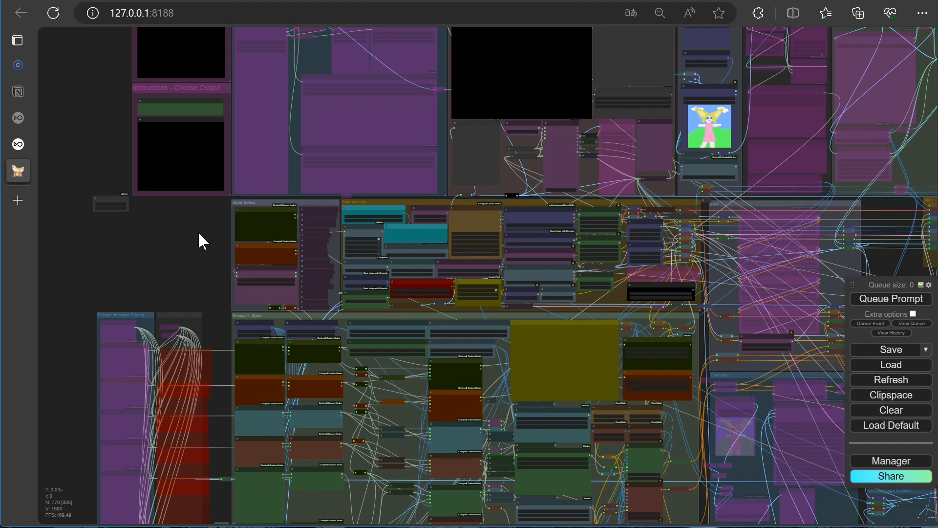
scroll(128, 230, "up", 12)
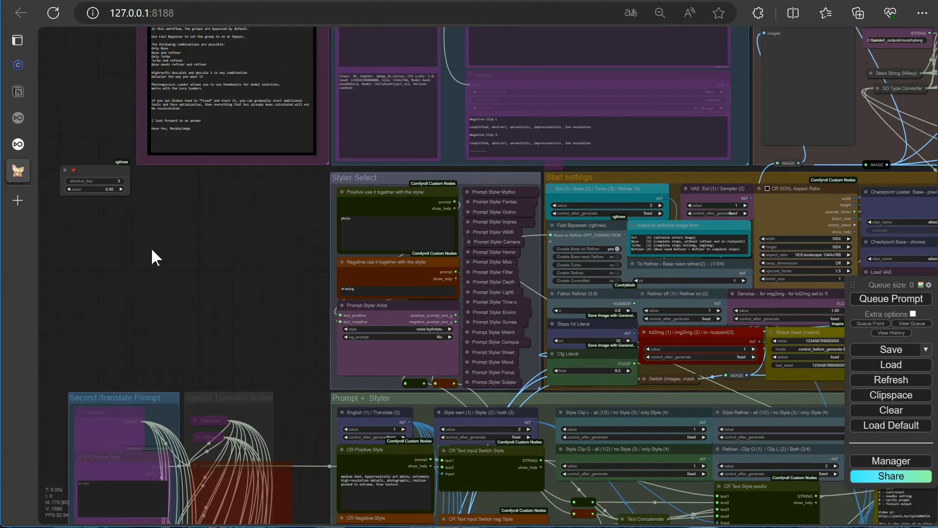
left_click_drag(151, 234, 442, 292)
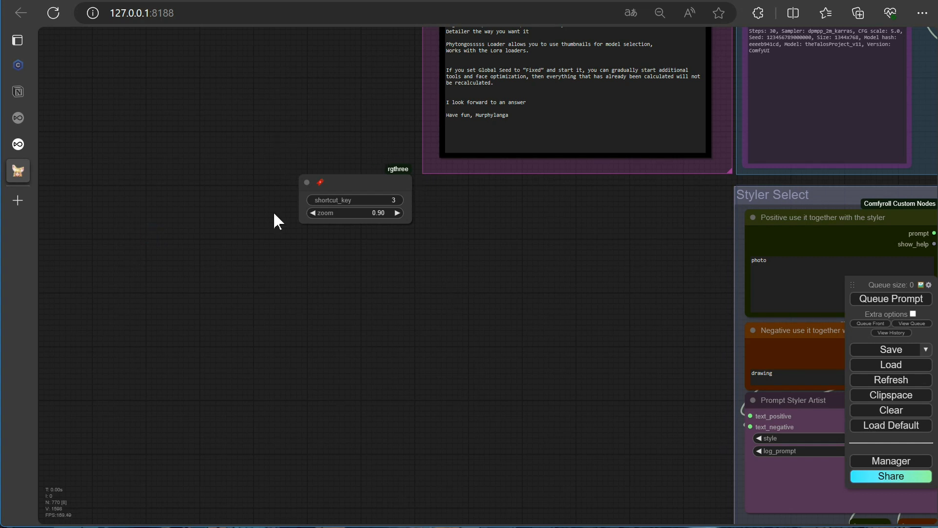
left_click(398, 213)
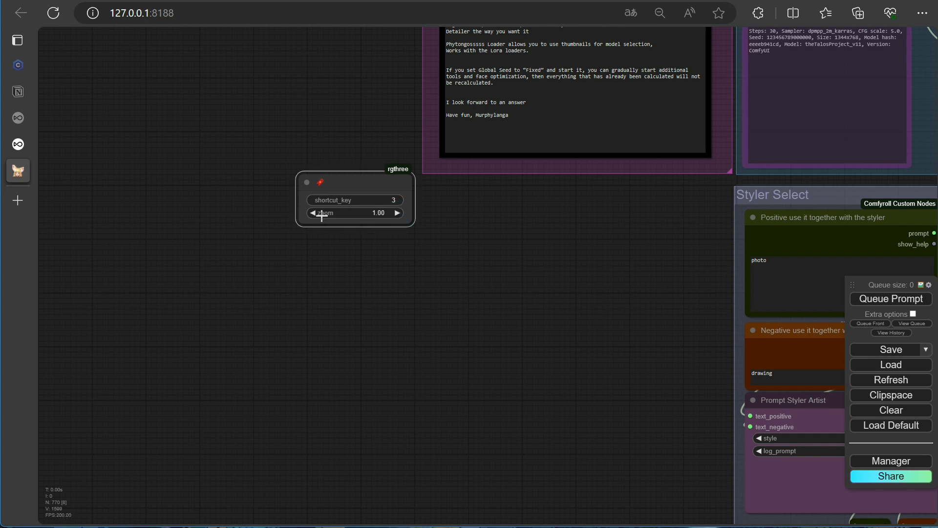
key("3")
left_click(60, 66)
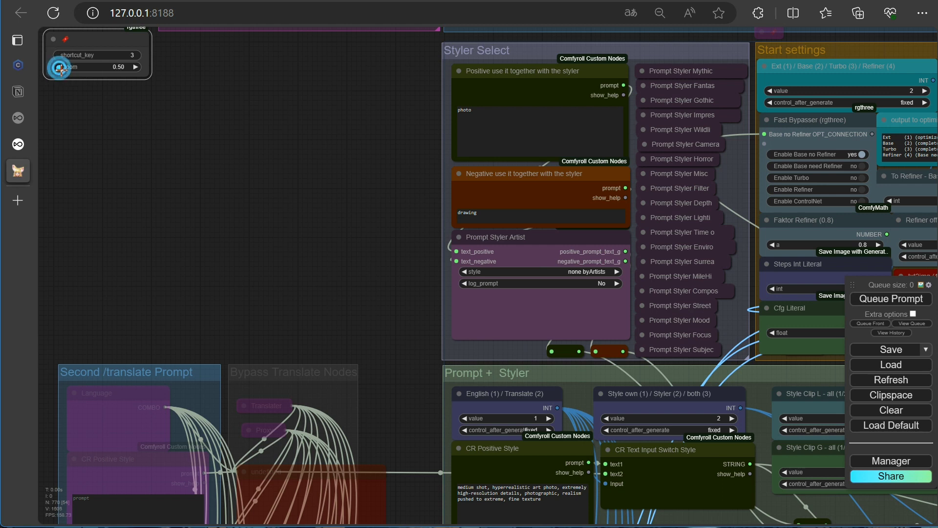
key("3")
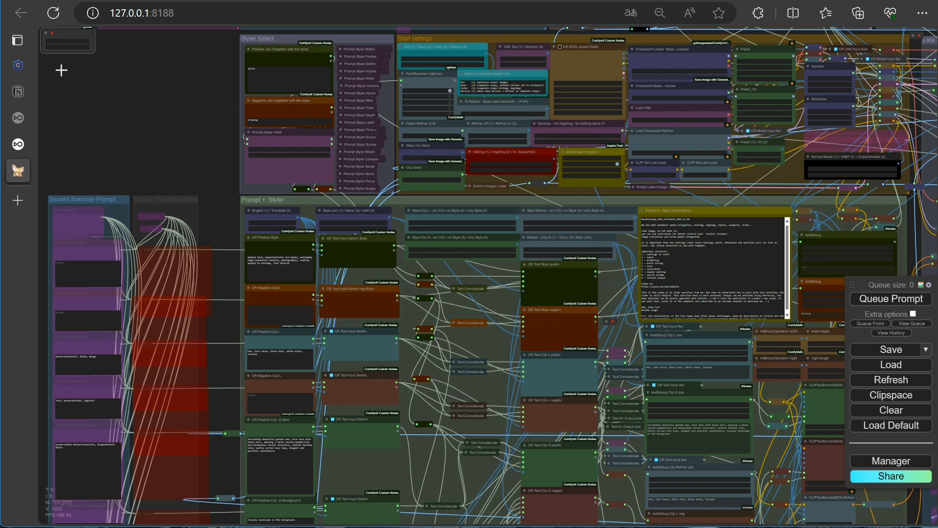
Set the zoom of the bookmark with shortcut key 3 to 0.90 and jump to it.
left_click(85, 47)
scroll(65, 57, "up", 10)
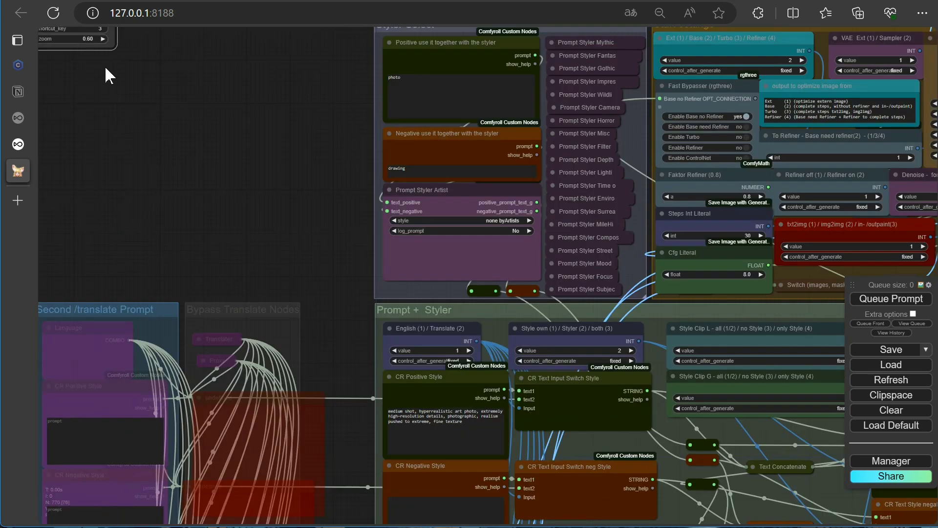
left_click(103, 30)
left_click(104, 31)
left_click(103, 31)
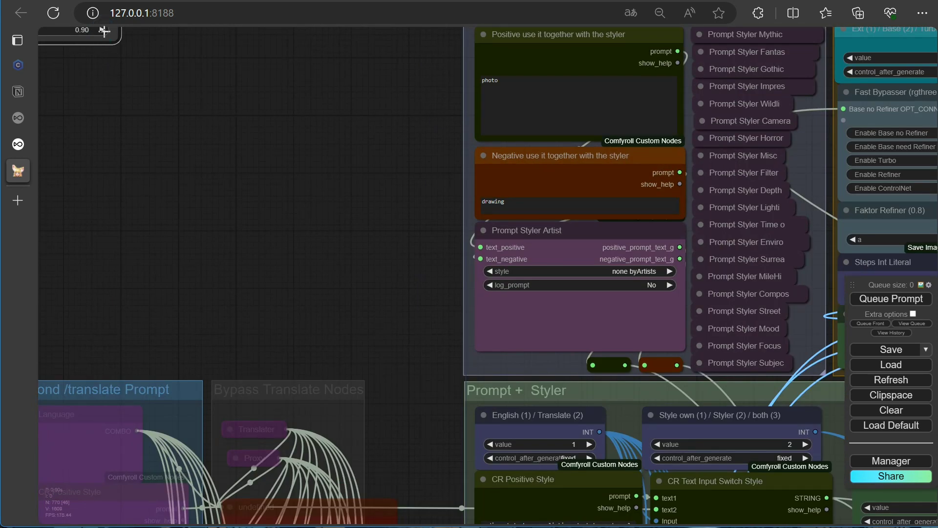
key("3")
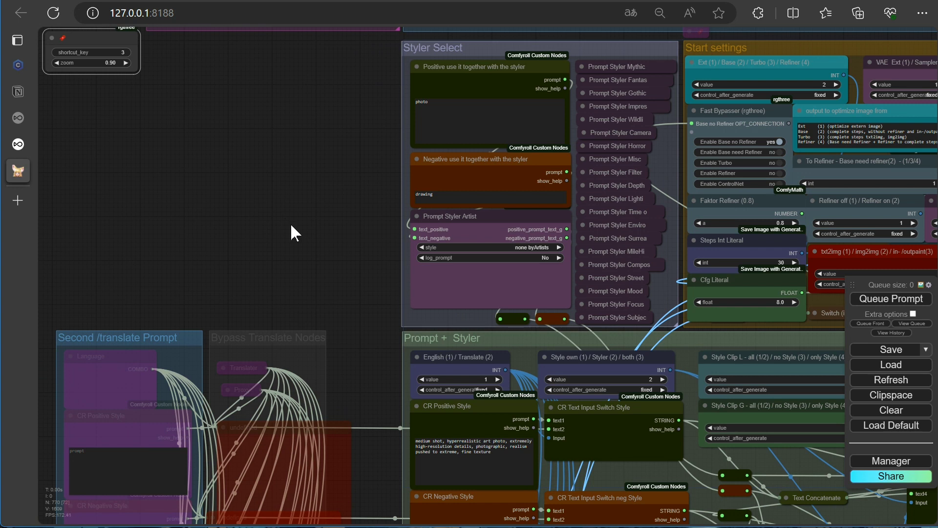
Tour the workflow through its bookmarks: start settings, input, prompting, extra strength, Lora, ControlNet, noodle setting, prompt verification, finish output and the full overview.
key("1")
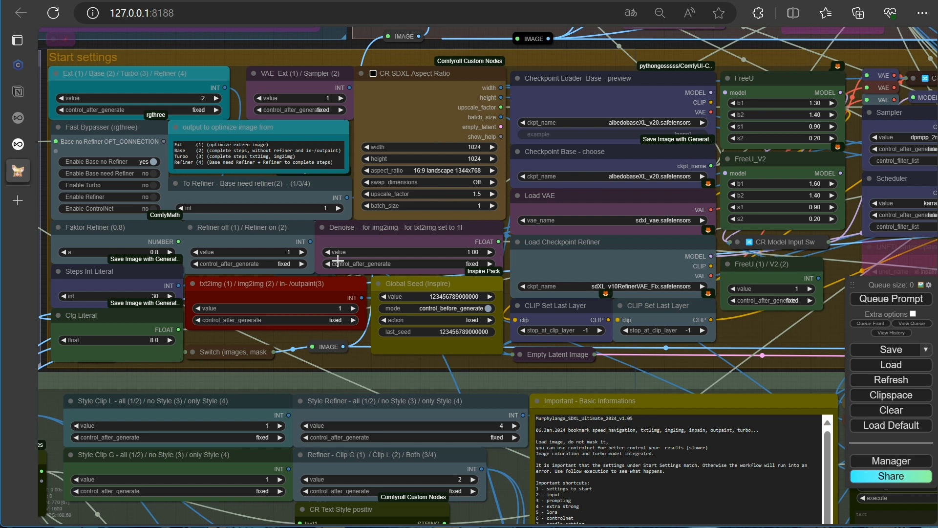
key("2")
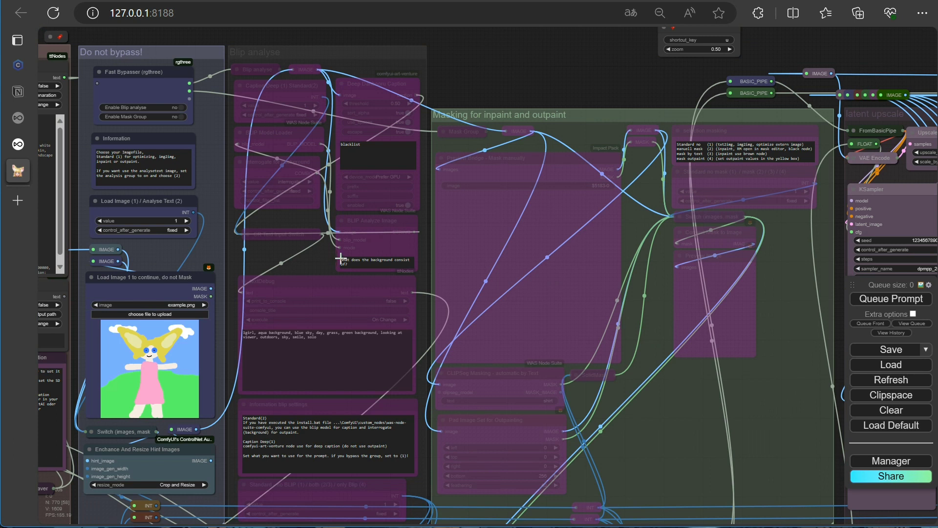
key("3")
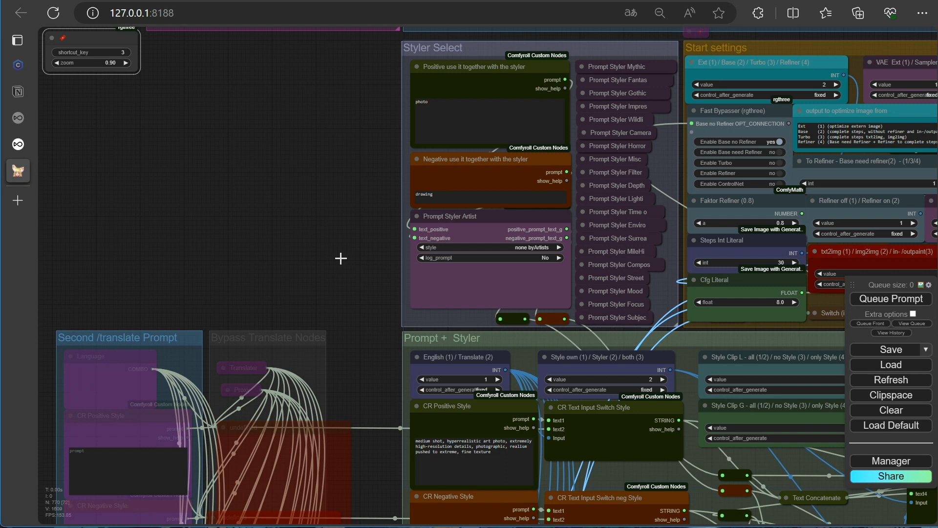
key("4")
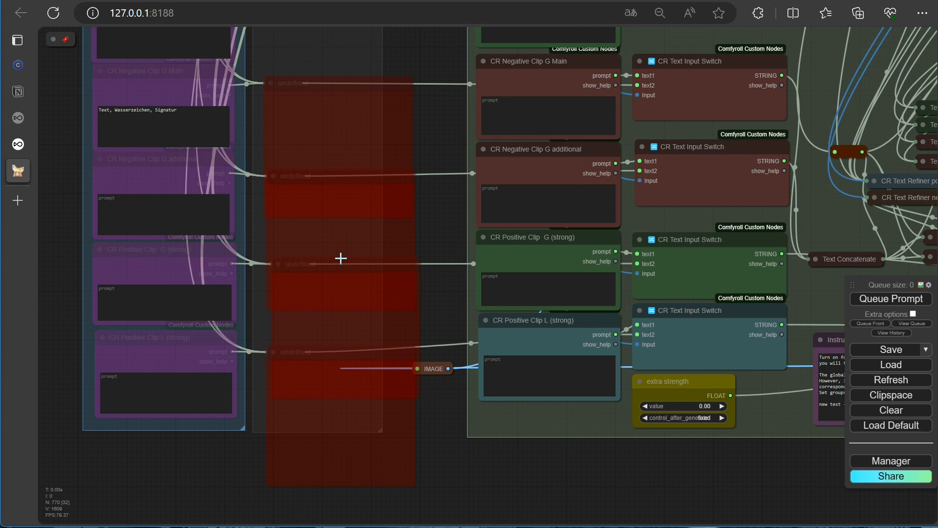
key("3")
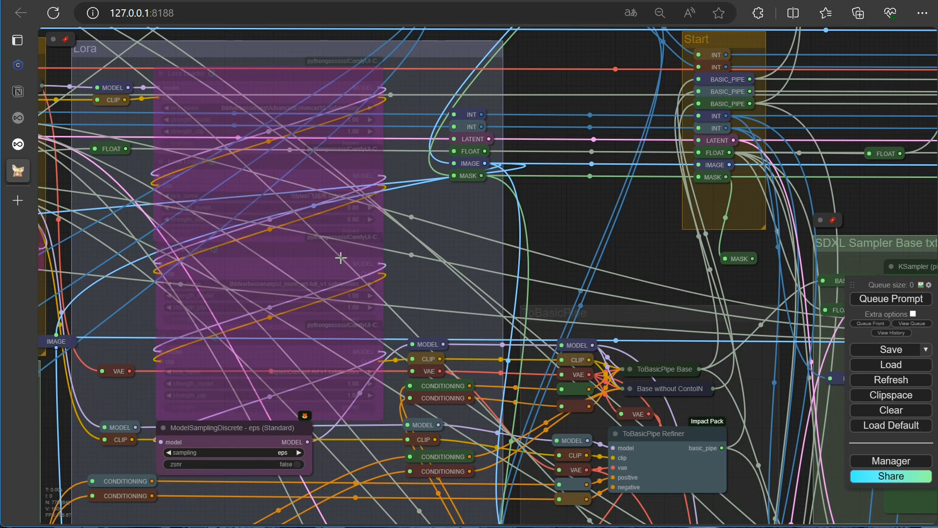
key("4")
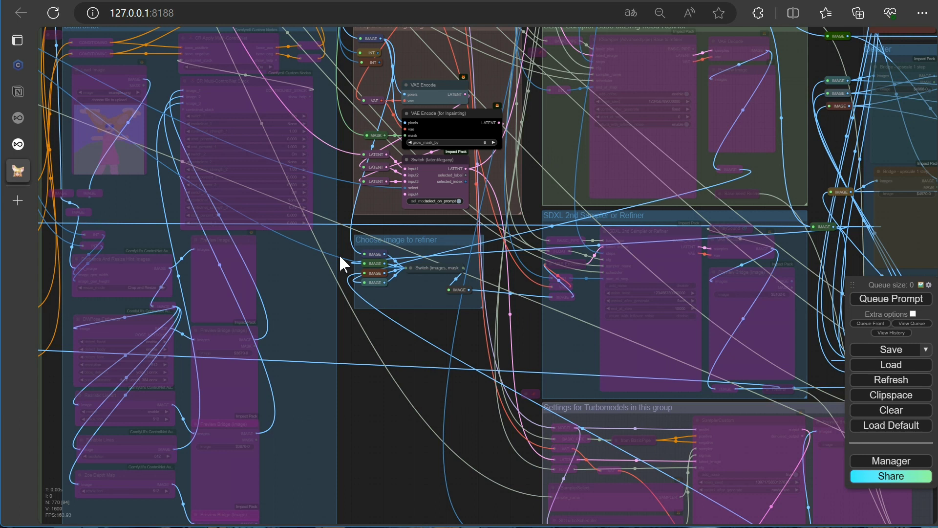
key("7")
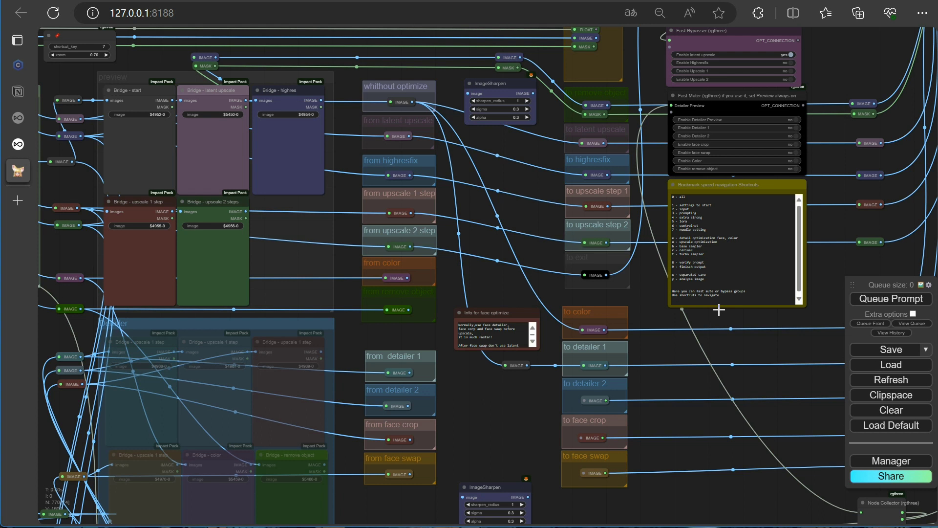
key("3")
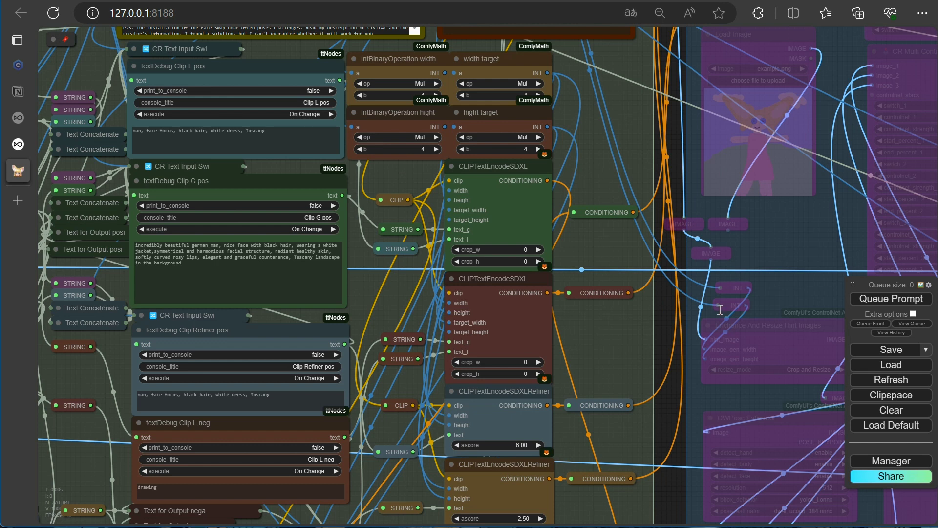
key("3")
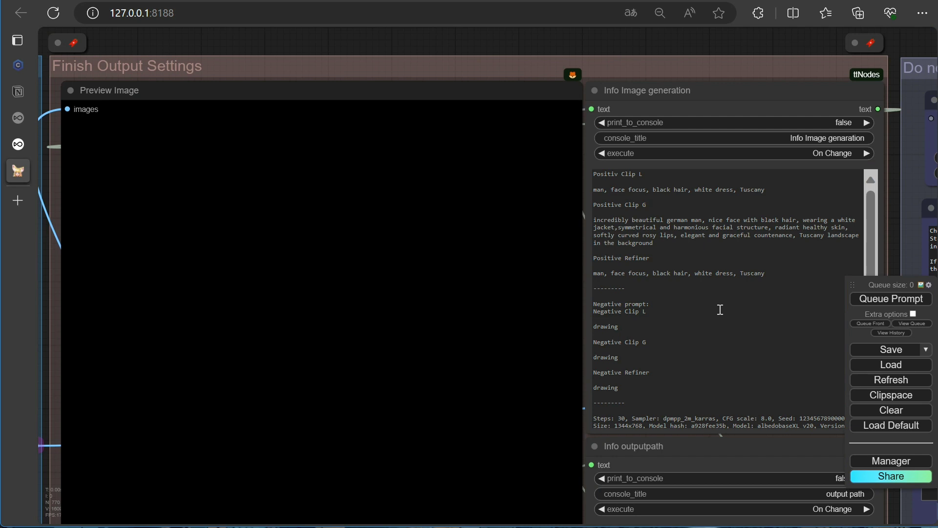
key("1")
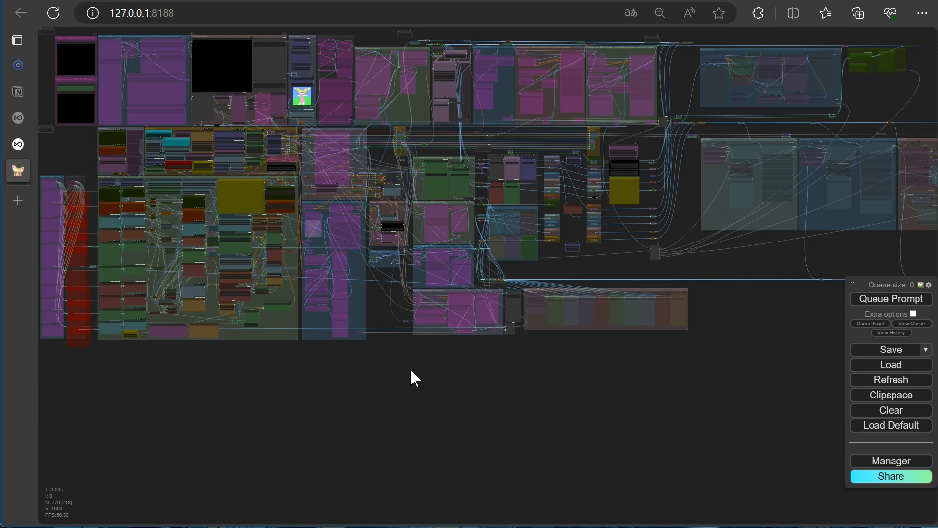
Remove the missing ReActorFaceSwap node from the face swap group at the far end of the workflow.
left_click_drag(649, 412, 184, 442)
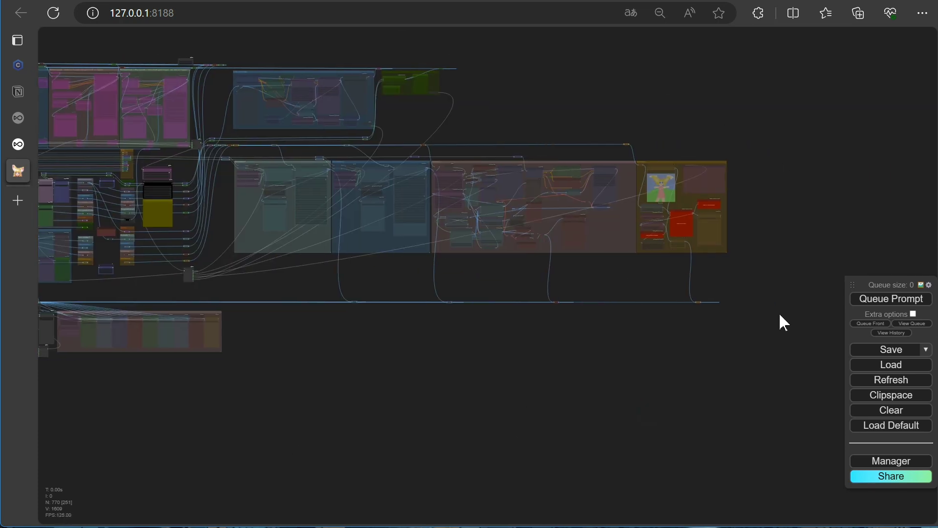
scroll(779, 313, "up", 10)
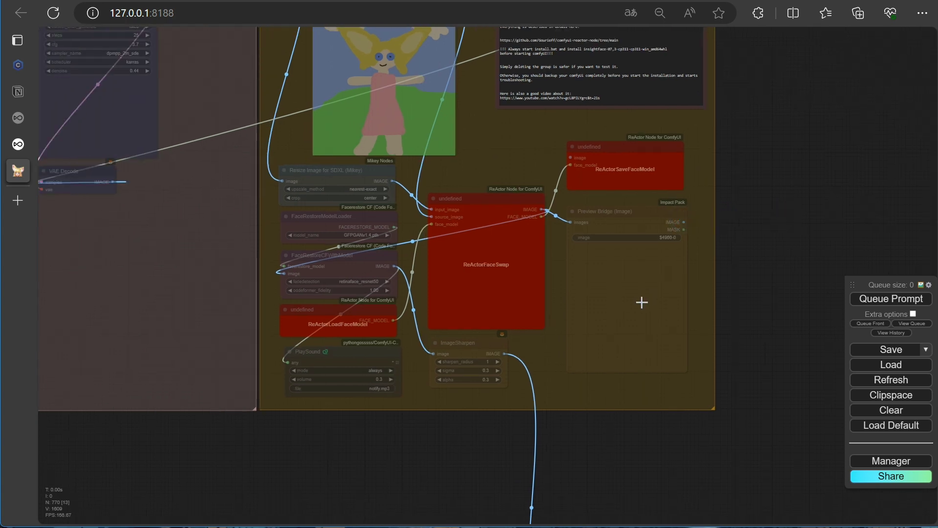
scroll(642, 303, "up", 5)
left_click_drag(354, 513, 453, 499)
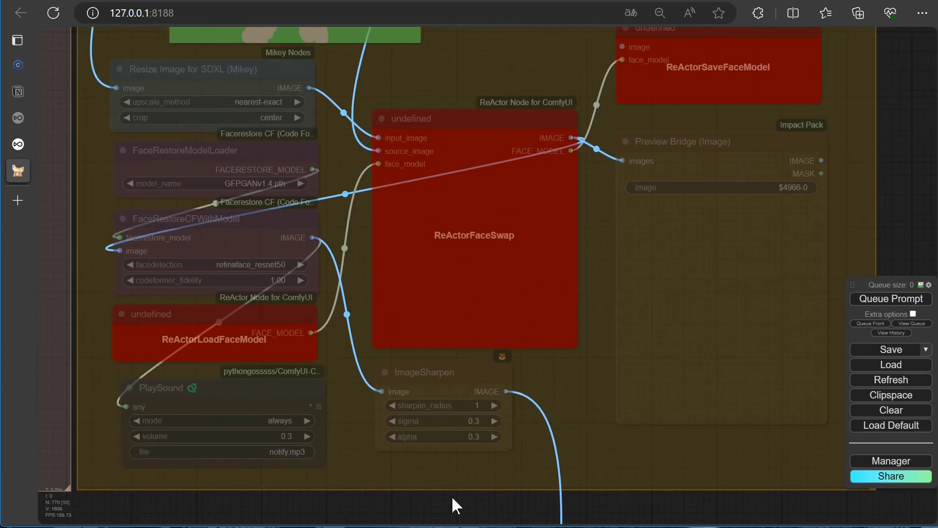
right_click(447, 210)
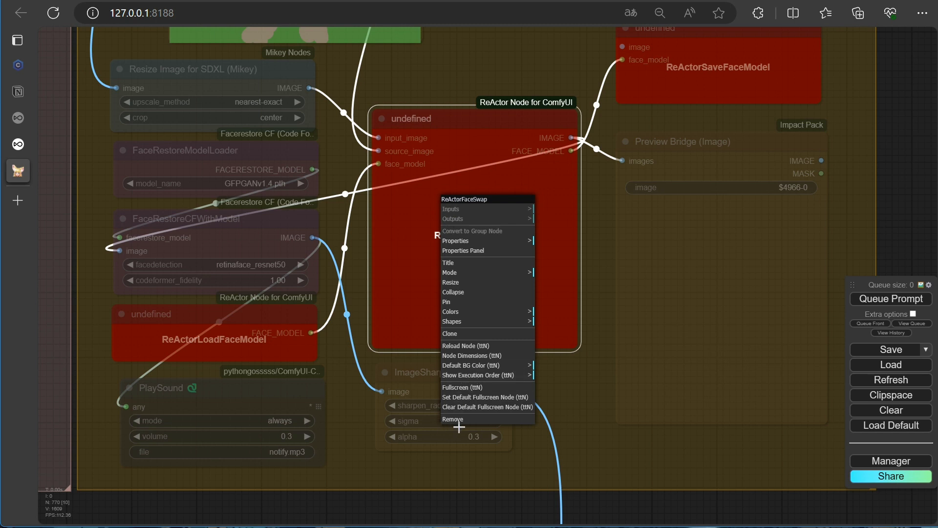
left_click(454, 420)
Remove the missing ReActorLoadFaceModel and ReActorSaveFaceModel nodes from the face swap group.
right_click(277, 345)
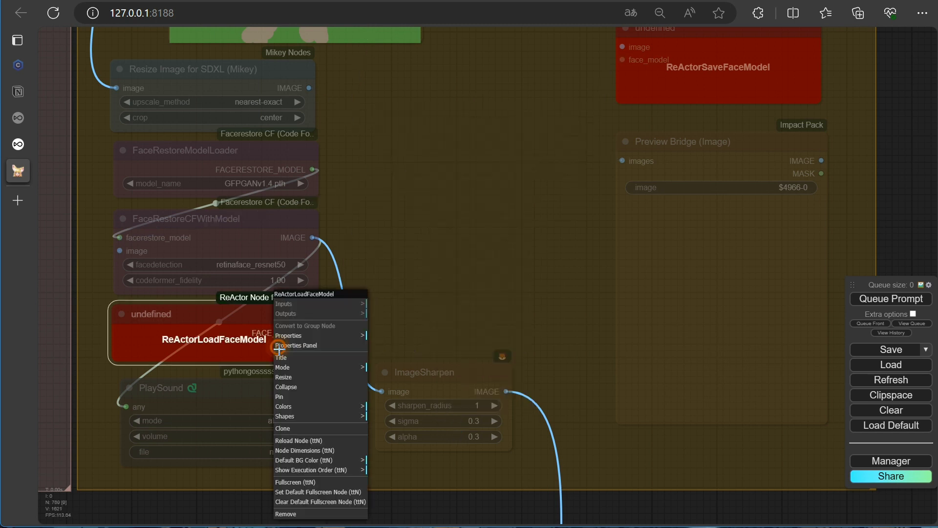
left_click(285, 510)
right_click(676, 73)
left_click(684, 286)
Set all nodes of the Bypass Translate Nodes group to Always.
scroll(679, 297, "down", 5)
key("3")
scroll(332, 153, "down", 5)
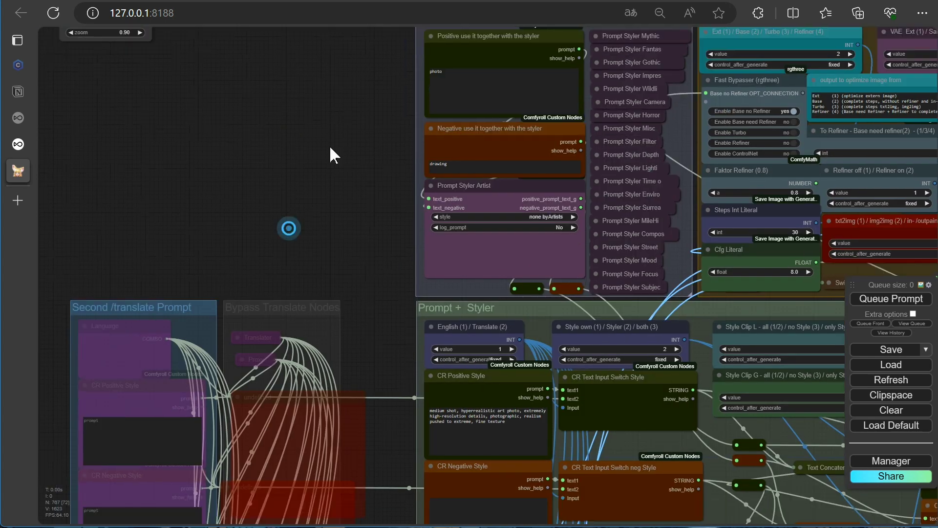
scroll(514, 237, "up", 6)
left_click_drag(625, 170, 630, 168)
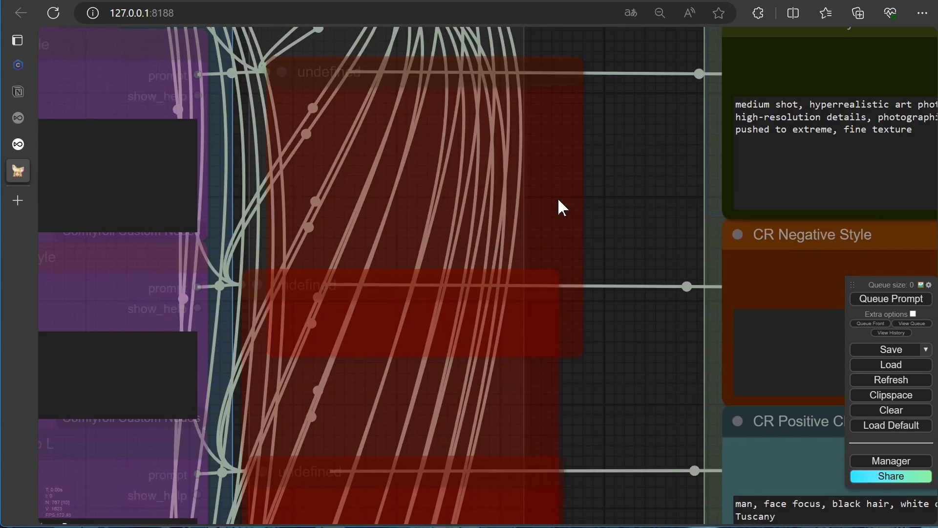
right_click(558, 198)
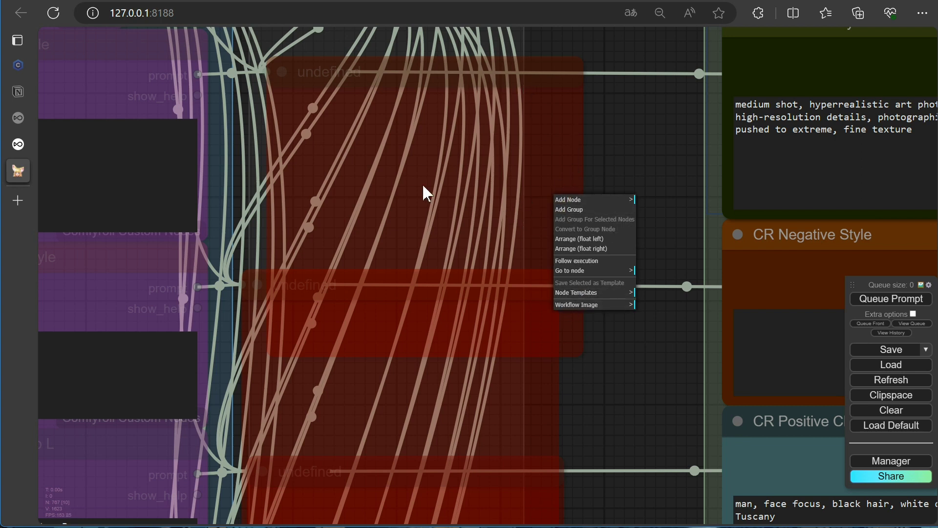
left_click(616, 141)
scroll(611, 139, "down", 4)
left_click_drag(647, 153, 723, 296)
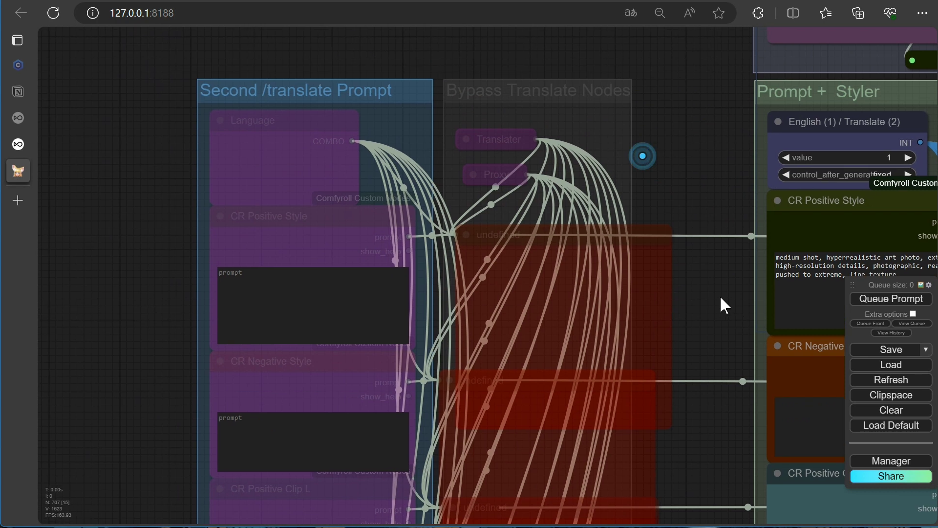
right_click(512, 84)
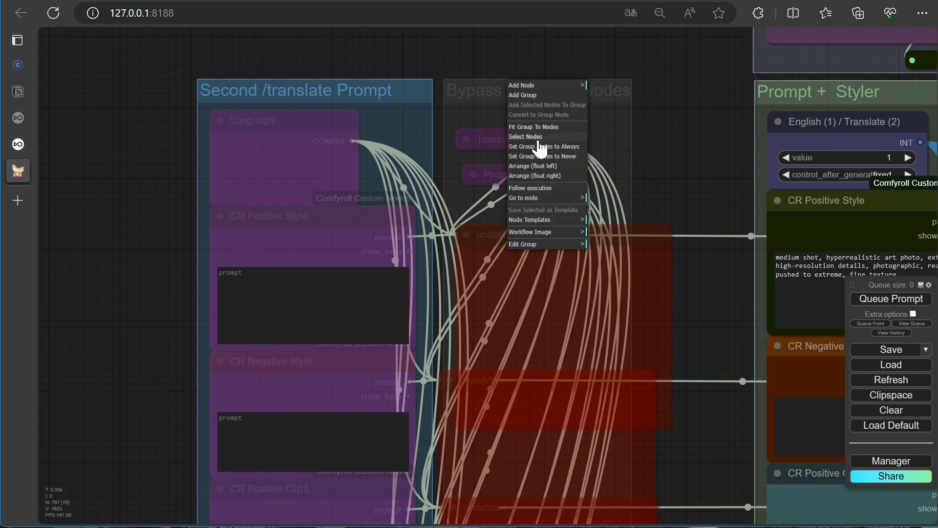
left_click(540, 147)
Select all nodes in the Bypass Translate Nodes group and delete them, including the missing translation nodes.
right_click(511, 95)
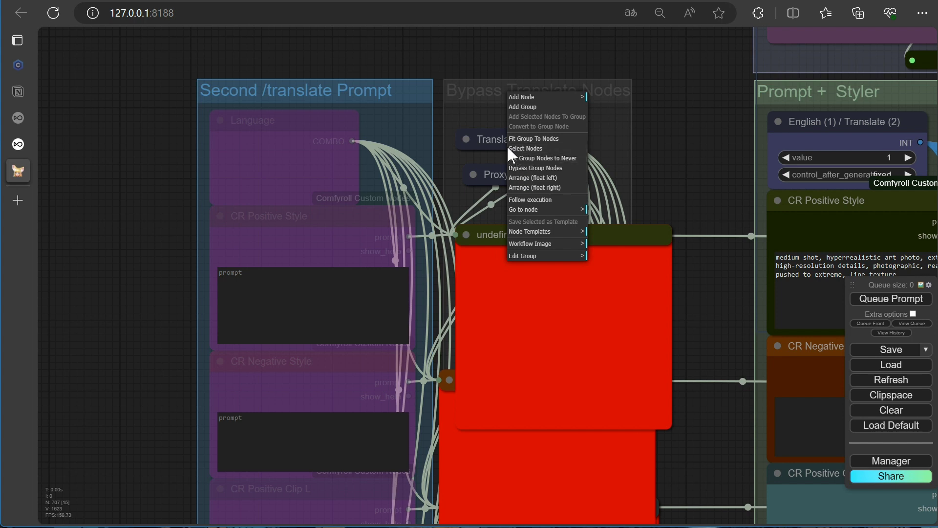
left_click(522, 148)
key("Delete")
key("Delete")
key("Delete")
key("Delete")
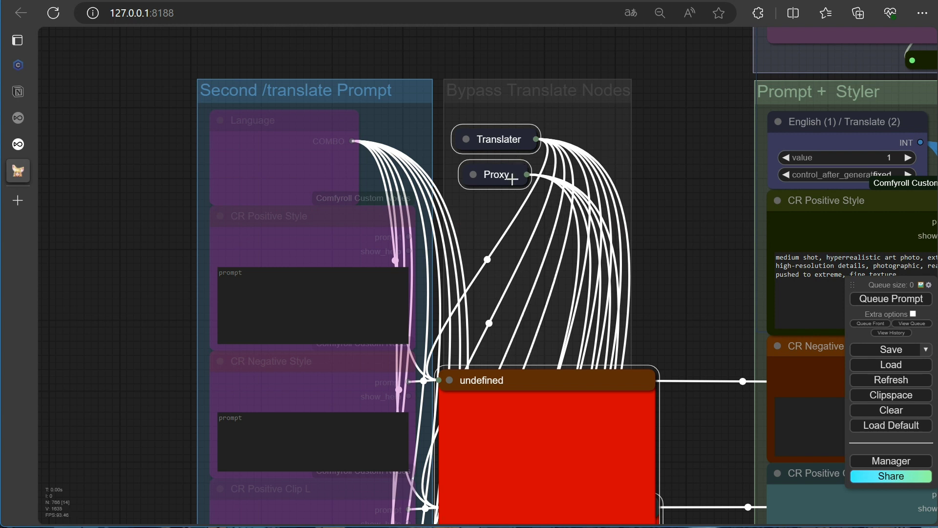
scroll(550, 388, "down", 10)
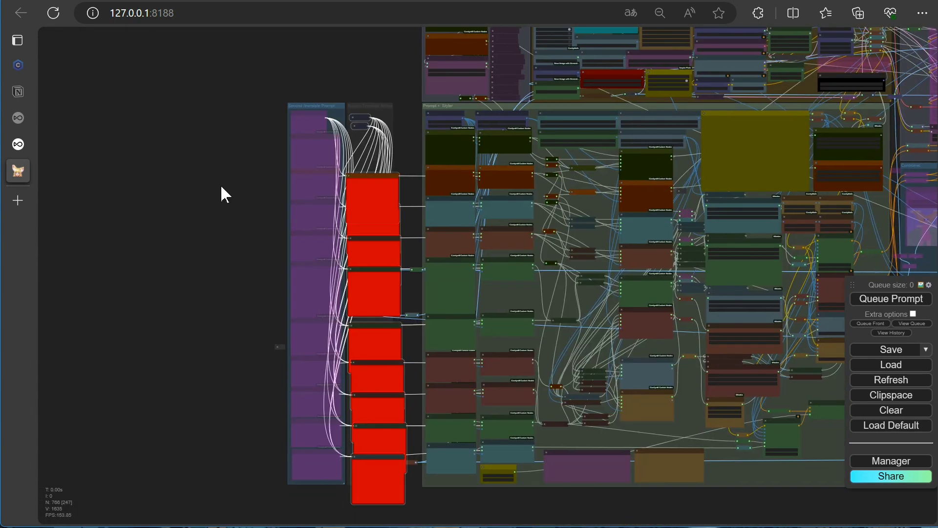
key("Delete")
key("Delete")
key("Delete")
key("Delete")
key("Delete")
key("Delete")
key("Delete")
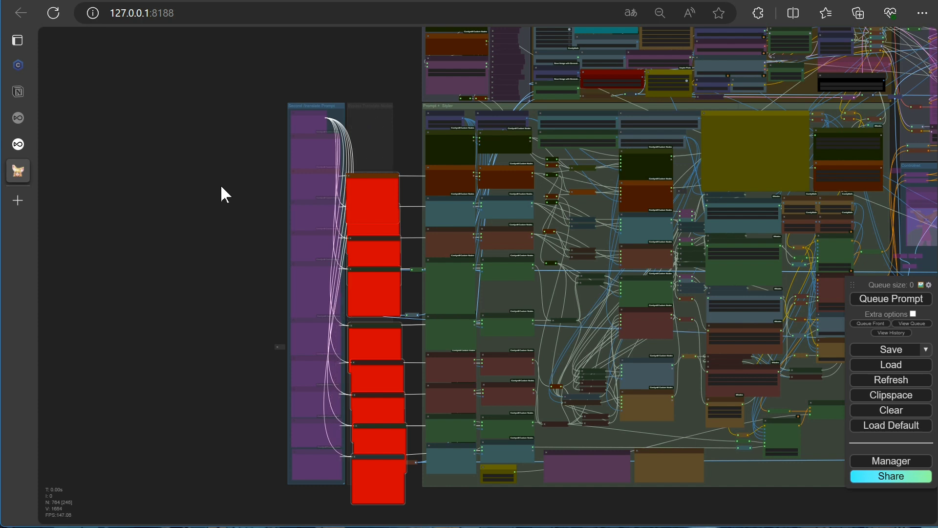
key("Delete")
key("Delete")
key("Delete")
key("Delete")
key("Delete")
key("Delete")
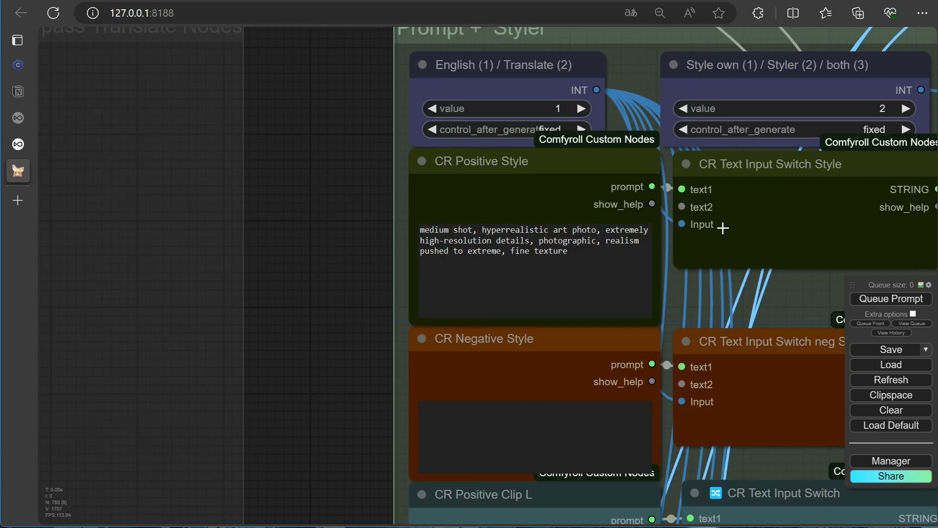
Connect the second prompt group's Style, Clip L and positive Clip G Main and Background outputs to text2 of their matching CR Text Input Switch nodes.
scroll(251, 251, "down", 6)
left_click_drag(119, 228, 486, 228)
left_click_drag(119, 320, 490, 319)
left_click_drag(277, 439, 366, 286)
left_click_drag(208, 246, 578, 244)
left_click_drag(208, 326, 578, 324)
left_click_drag(209, 409, 580, 404)
left_click_drag(376, 486, 377, 273)
left_click_drag(209, 338, 579, 334)
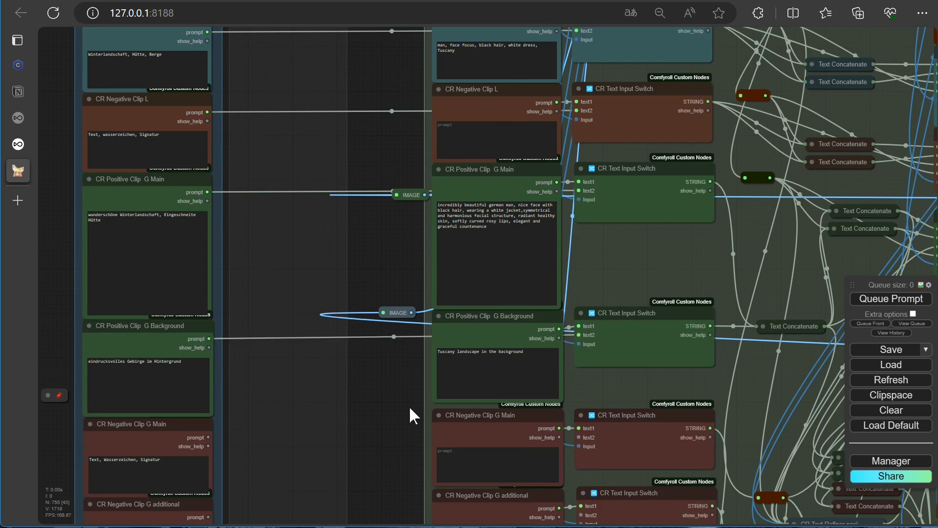
Connect the second prompt group's remaining prompt outputs, from Negative Clip G Main downward, to text2 of their matching text input switches.
left_click_drag(410, 416, 414, 256)
left_click_drag(212, 278, 584, 278)
left_click_drag(213, 358, 587, 356)
left_click_drag(333, 457, 339, 304)
left_click_drag(220, 286, 589, 287)
left_click_drag(222, 367, 589, 351)
scroll(406, 274, "down", 10)
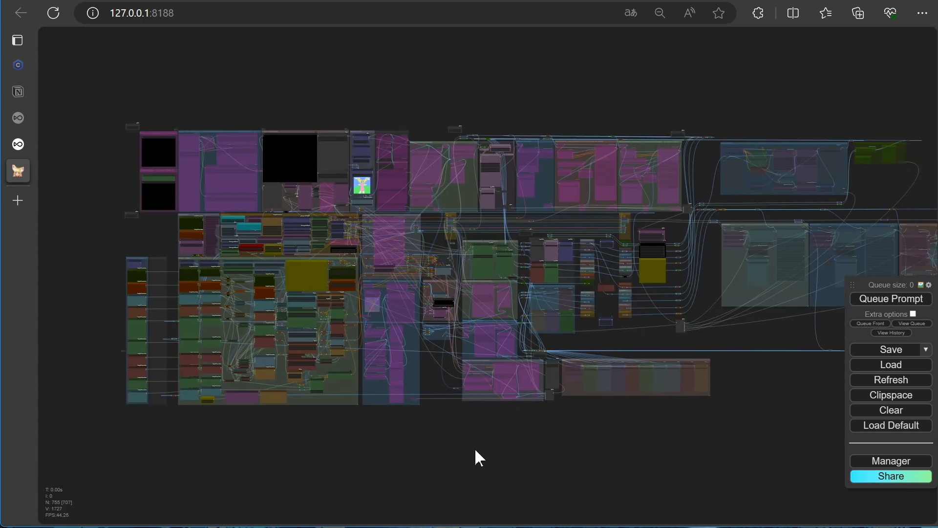
Reload the page and edit the Basic Informations note: set the date to 14.Jan.2024 and the title's version to v1.05_e.
left_click(54, 13)
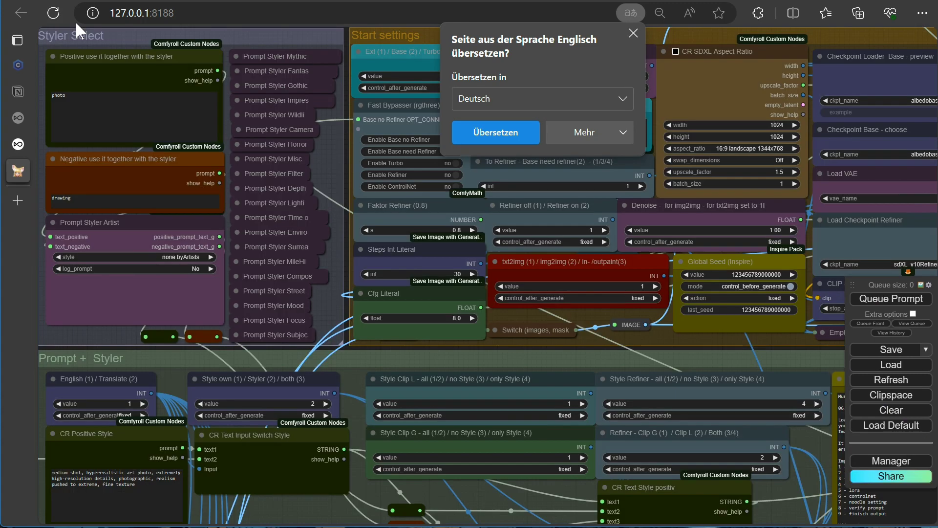
scroll(797, 373, "up", 4)
left_click_drag(796, 358, 306, 188)
left_click(509, 234)
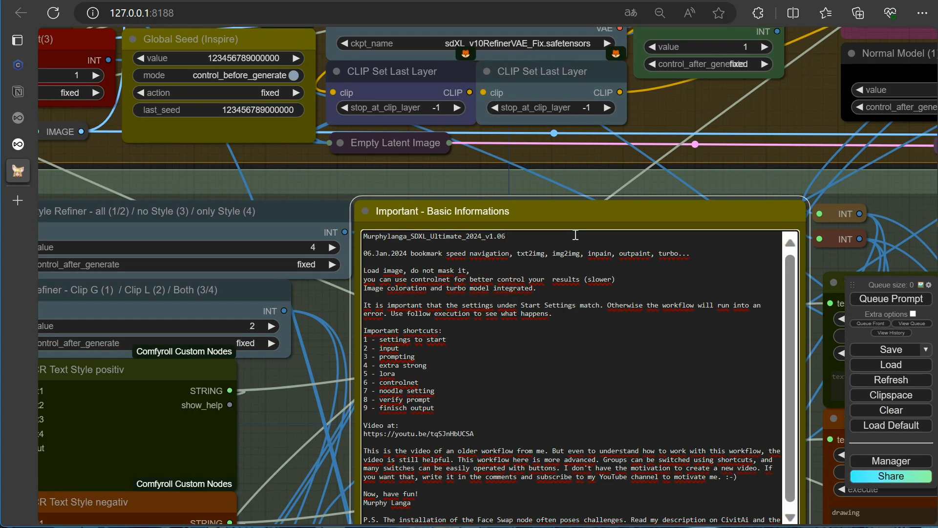
left_click(373, 252)
key("BackSpace")
key("BackSpace")
type("14")
left_click(511, 238)
key("BackSpace")
type("5_e")
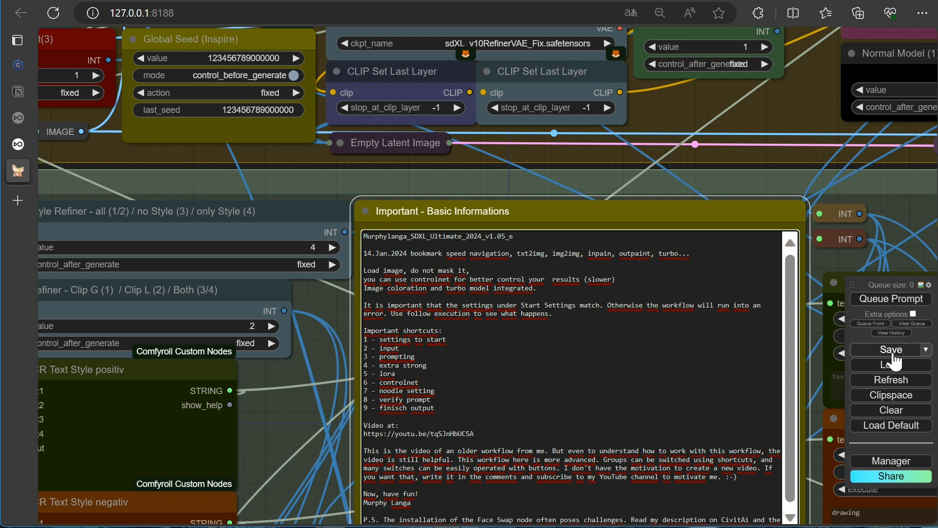
Copy the note's title line, reload the page and save the workflow as Murphylanga_SDXL_Ultimate_2024_v1.05_e.
left_click_drag(514, 236, 363, 238)
key("ctrl+c")
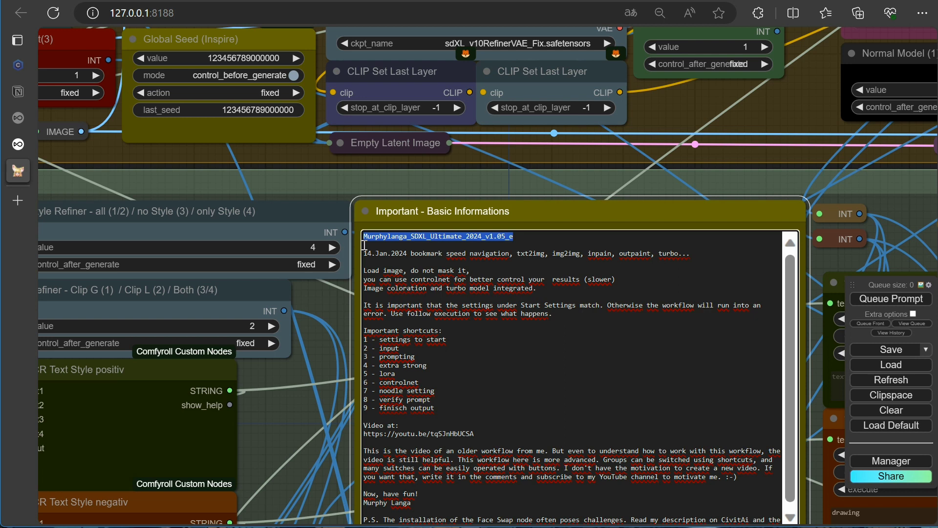
left_click(54, 13)
left_click(634, 33)
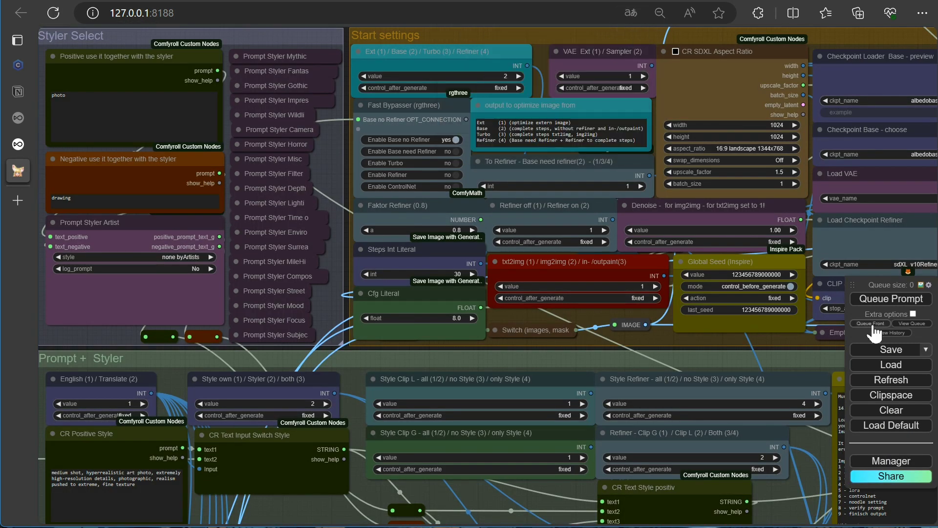
left_click(892, 349)
key("ctrl+v")
left_click(532, 120)
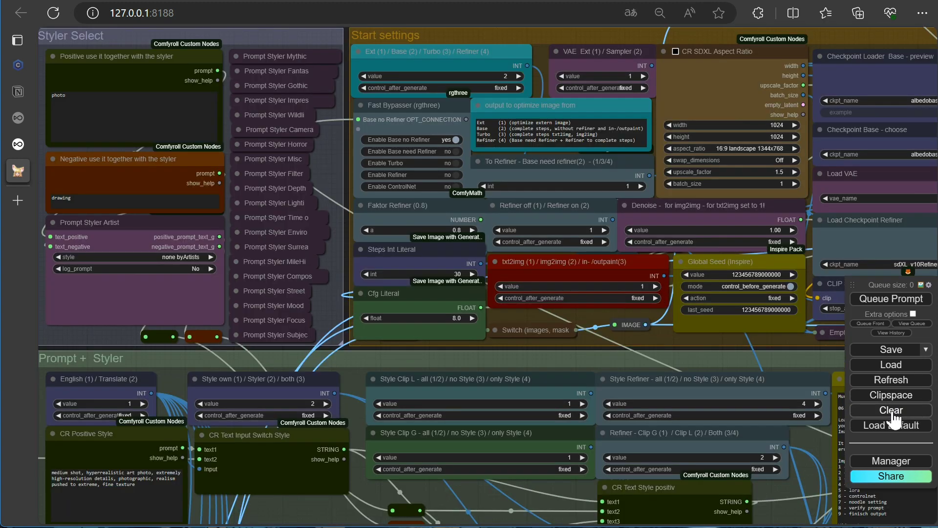
Clear the canvas and load Murphylanga_SDXL_Ultimate_2024_v1.05_e.json from the Downloads folder.
left_click(897, 412)
left_click(512, 88)
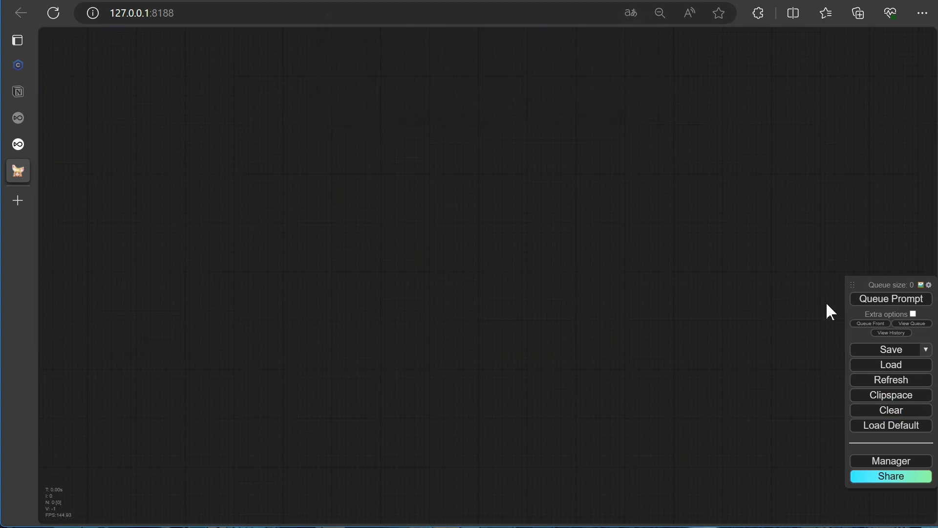
left_click(880, 365)
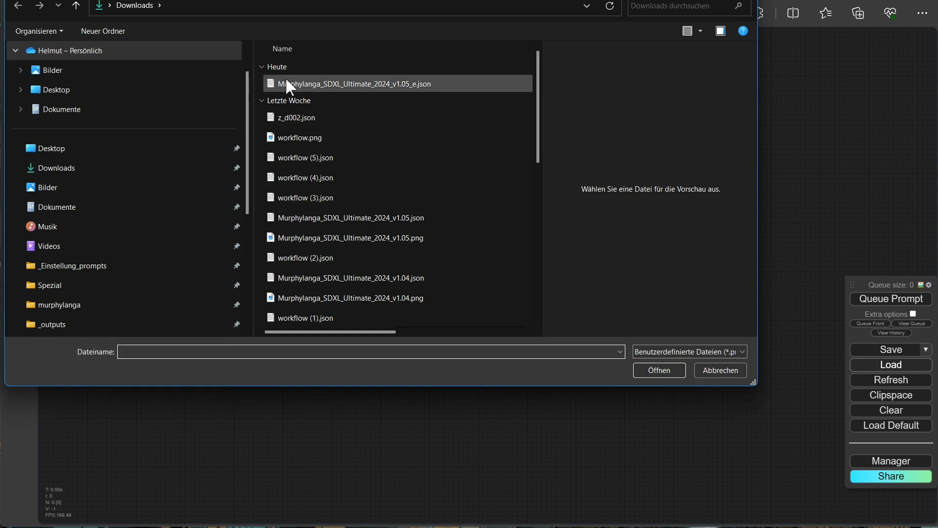
left_click(404, 84)
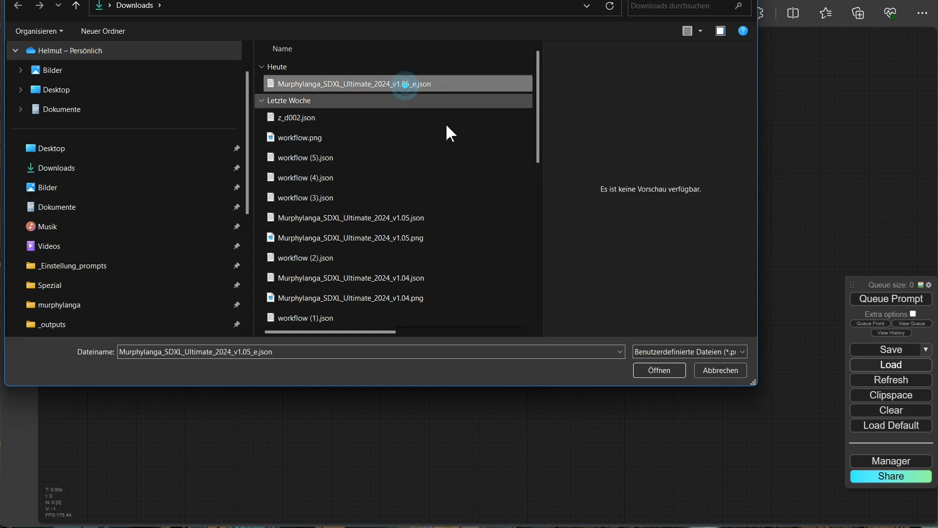
left_click(650, 370)
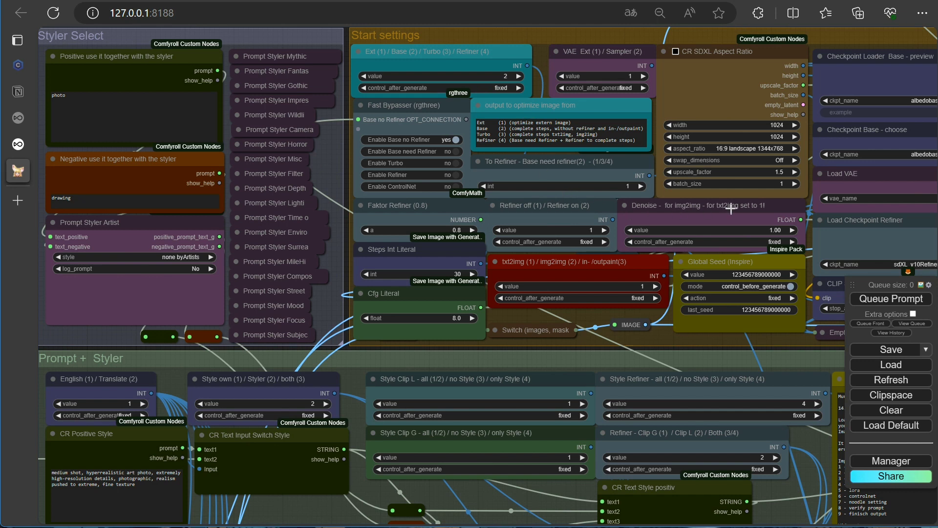
Set the nodes of the Start settings group to Always so that its bypassed bookmark is active.
scroll(438, 44, "down", 1)
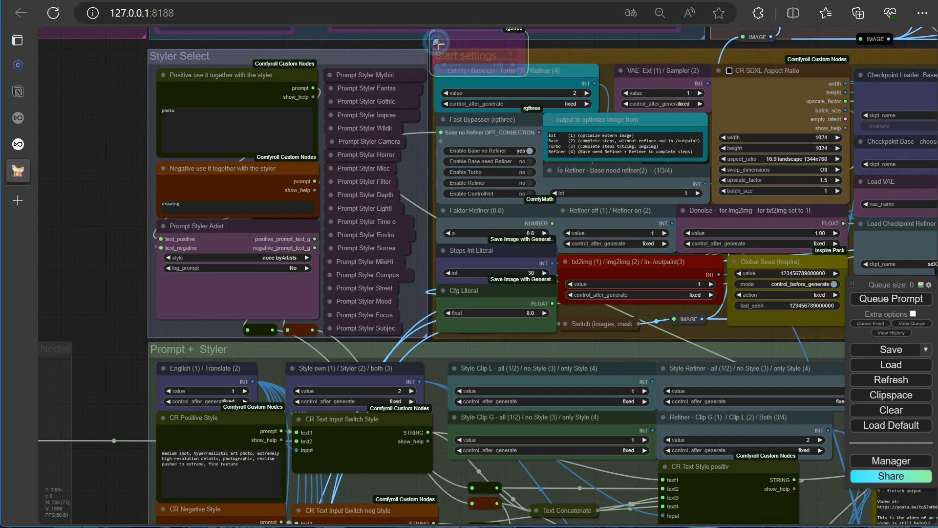
right_click(556, 55)
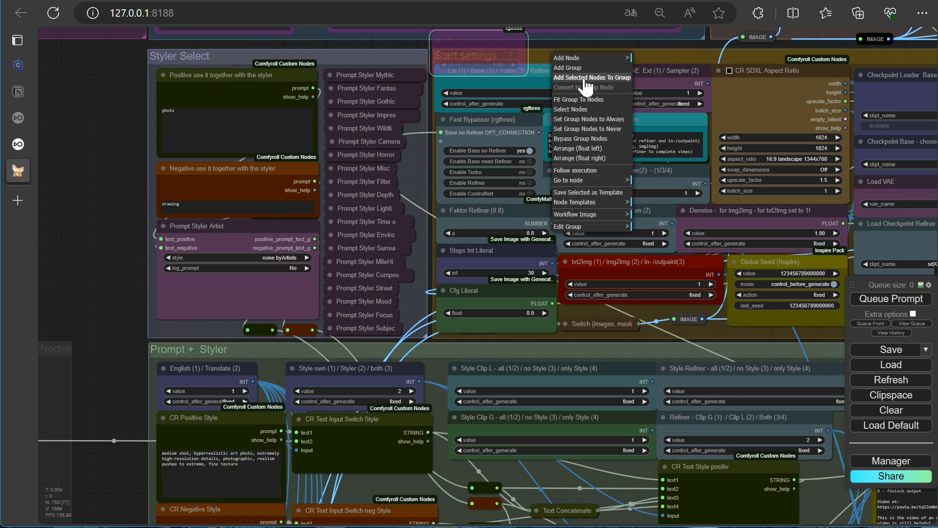
left_click(587, 119)
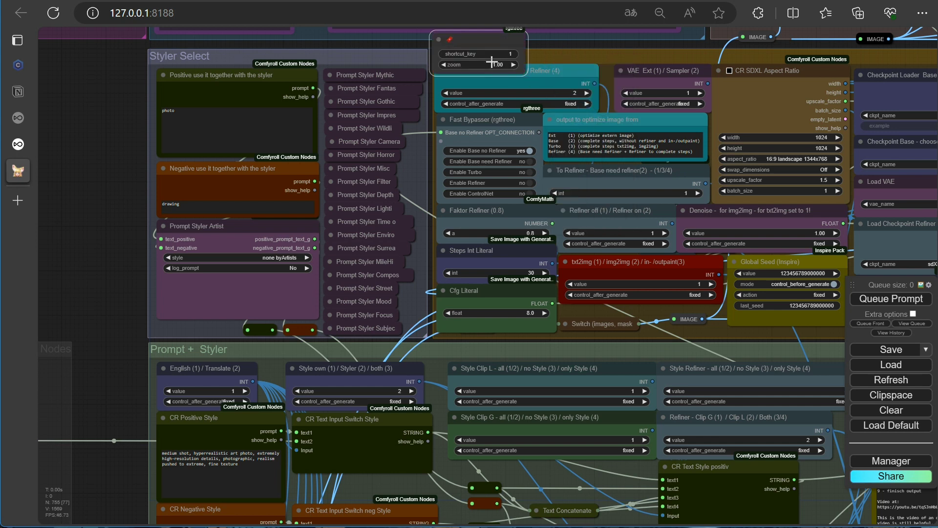
Set the zoom of the bookmark with shortcut key 1 to 1.20, jump to it and collapse the bookmark node.
scroll(490, 54, "up", 1)
scroll(490, 54, "up", 5)
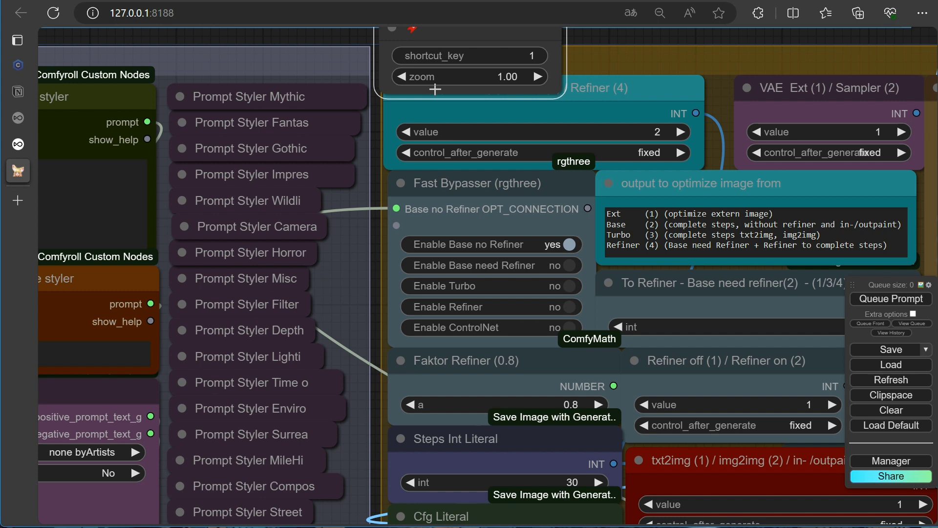
left_click(537, 77)
key("1")
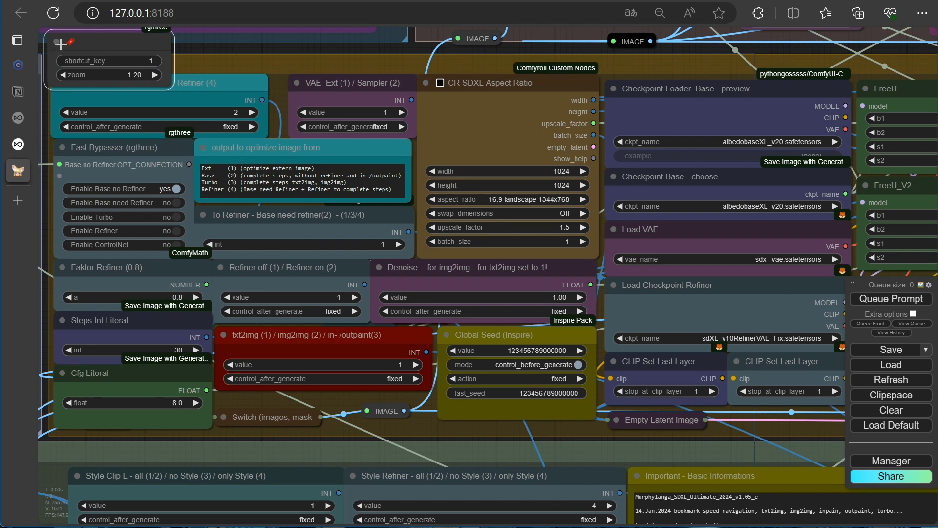
left_click(57, 42)
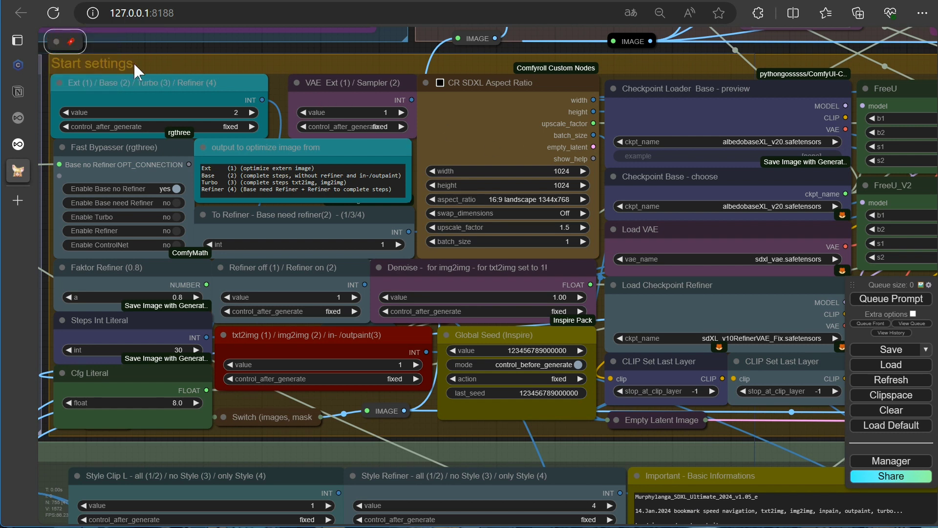
Check the bookmark views for image input, prompting and Lora, and briefly expand and collapse the Lora bookmark node.
key("2")
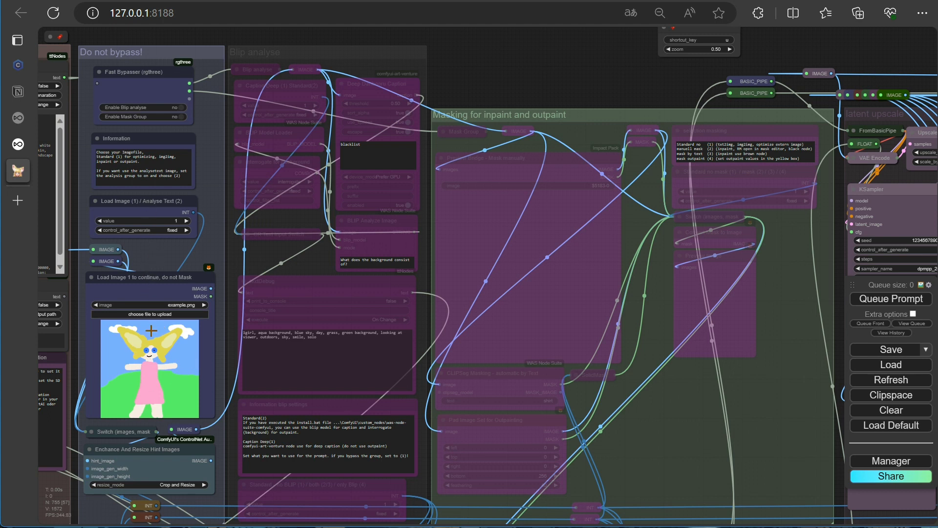
key("3")
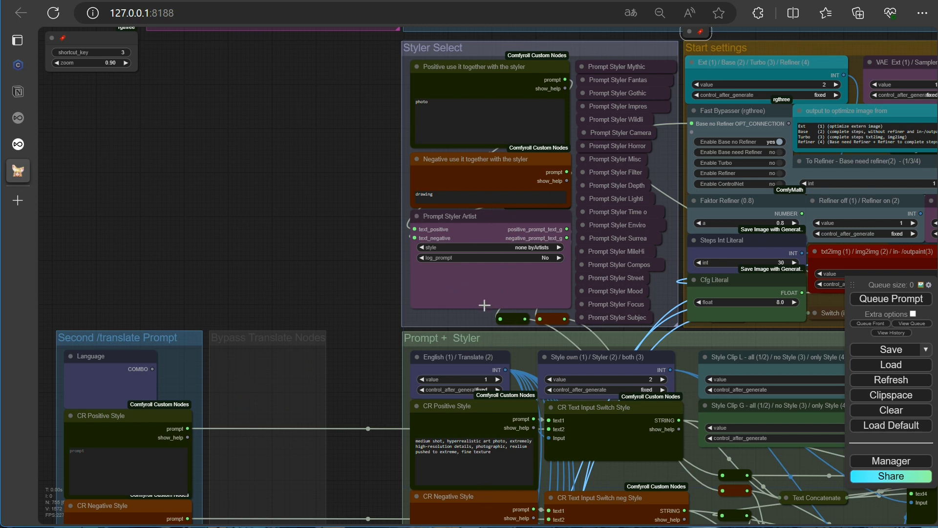
left_click_drag(374, 480, 345, 130)
left_click_drag(342, 466, 283, 519)
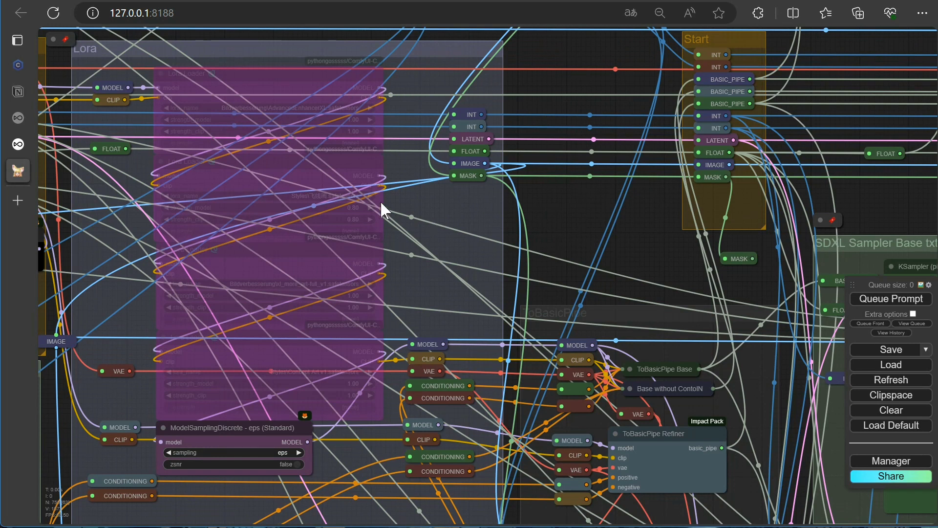
left_click(54, 39)
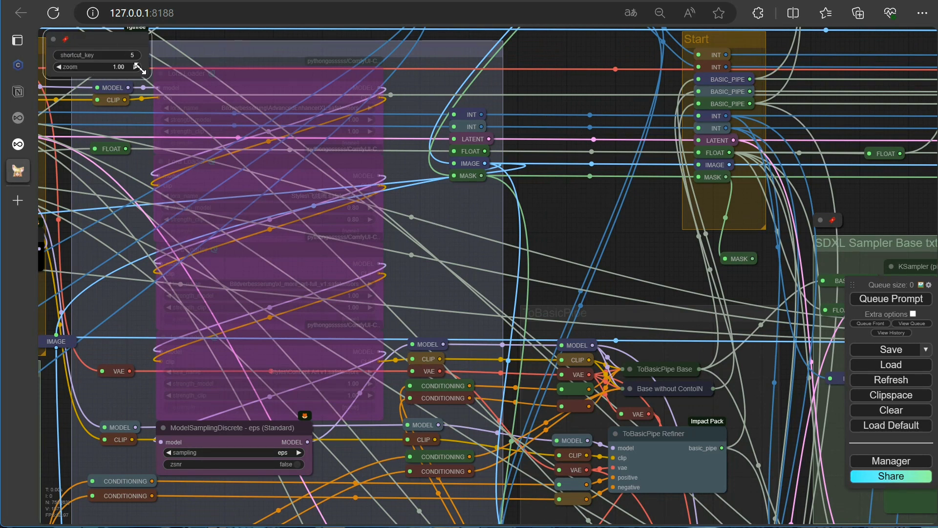
left_click(54, 43)
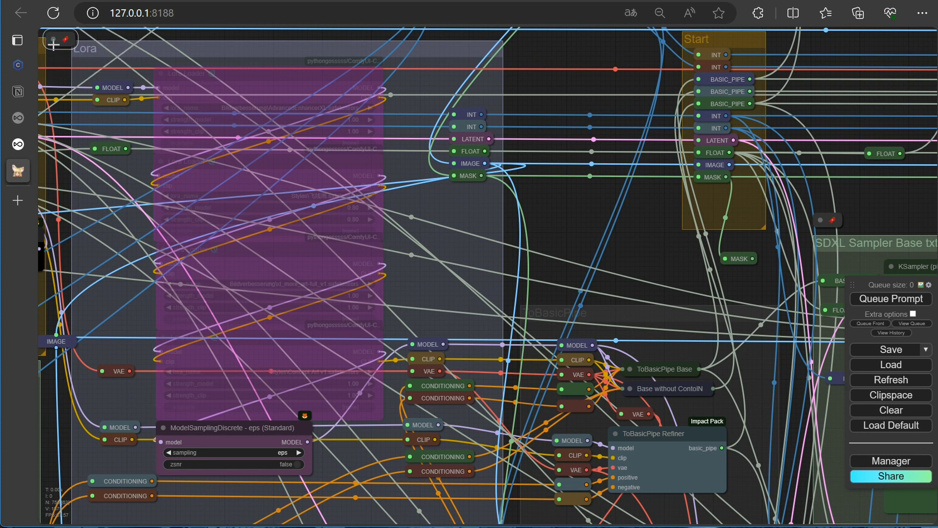
Check the bookmark views for ControlNet, optimization routing, prompt verification, finish output and the whole workflow.
key("6")
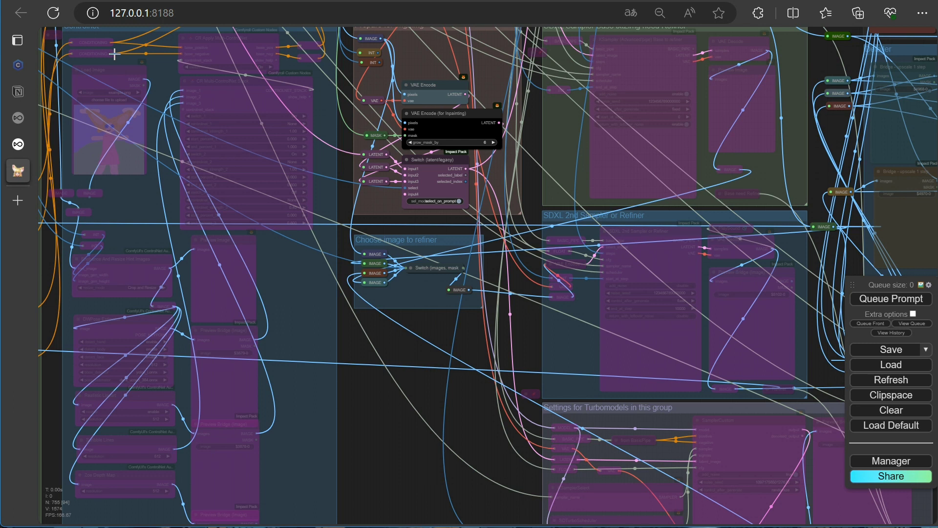
key("7")
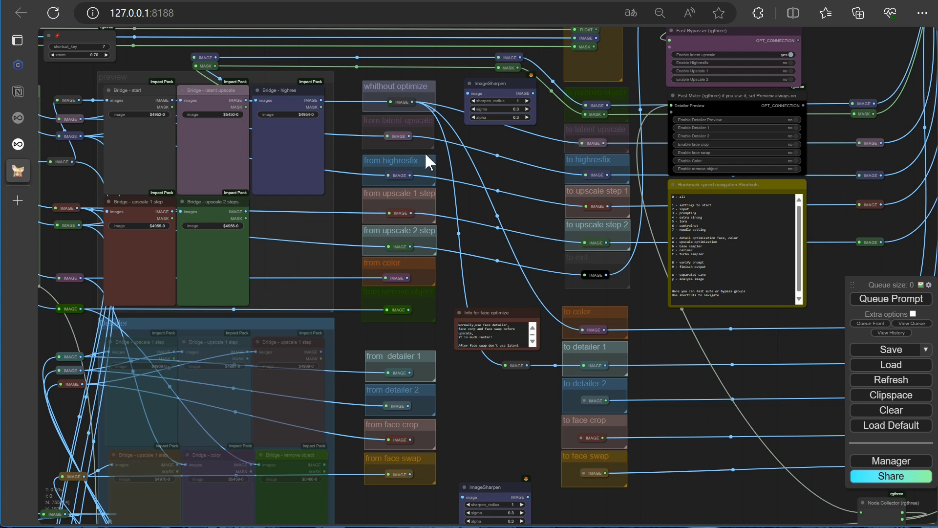
left_click_drag(411, 175, 444, 163)
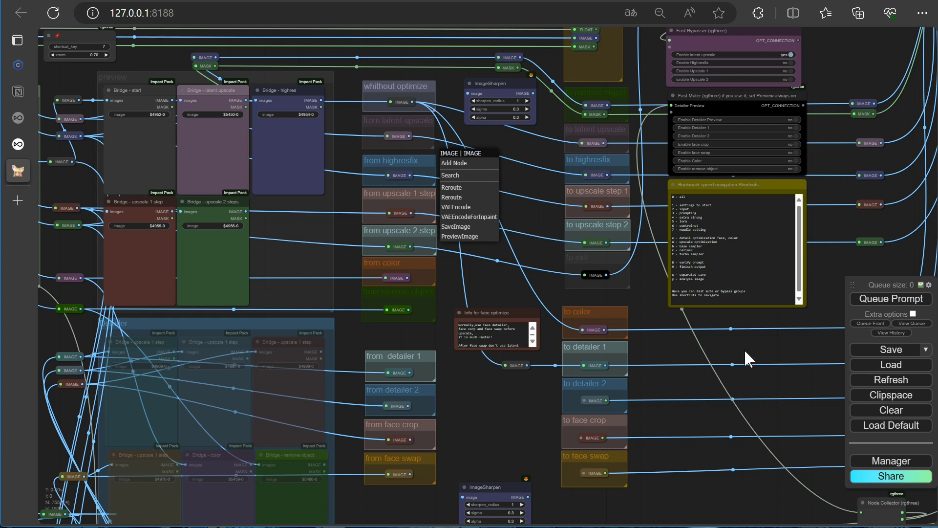
key("3")
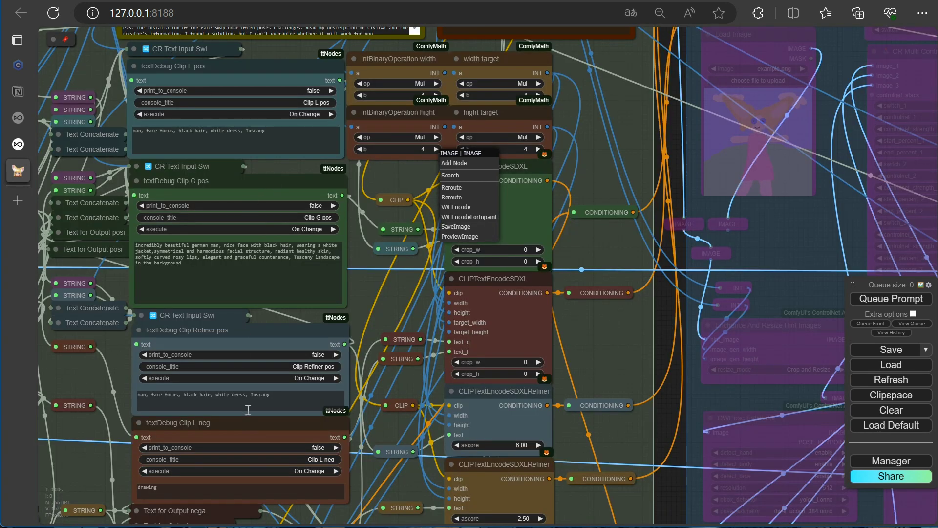
key("4")
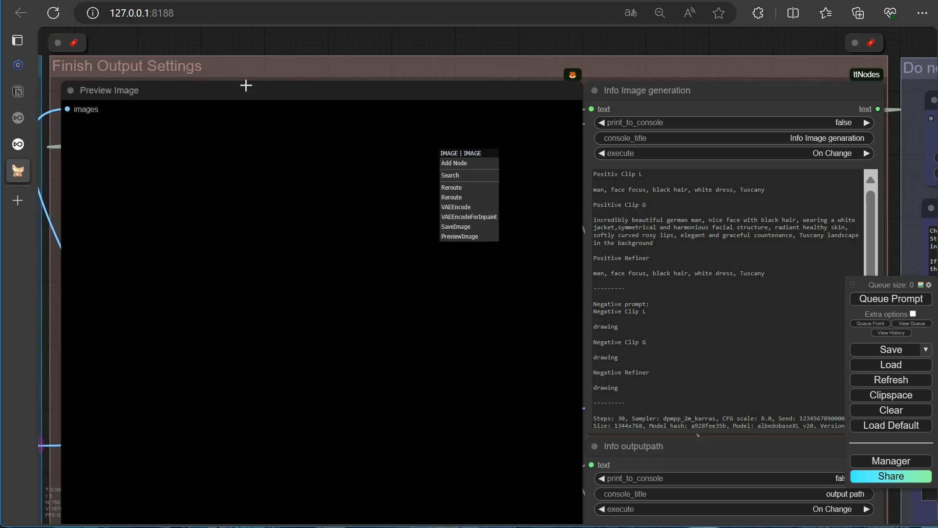
key("1")
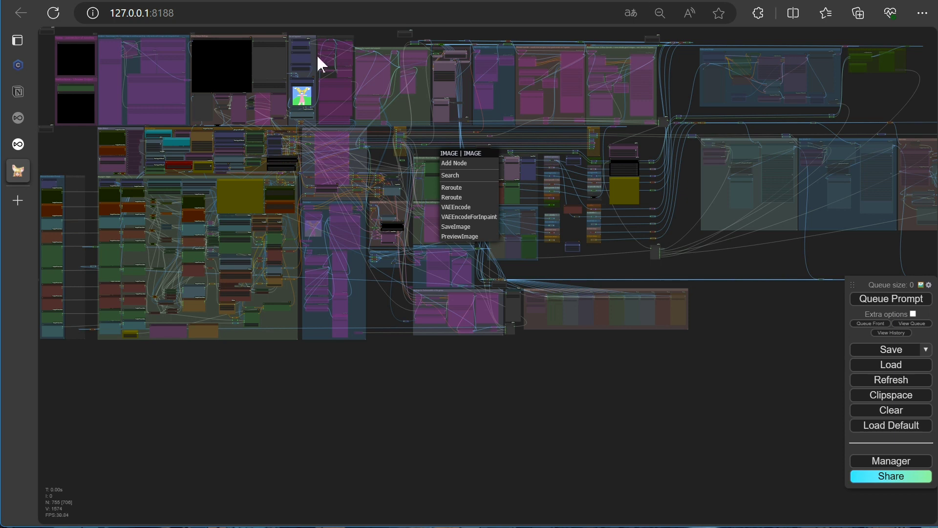
Check the bookmark views for detail optimization, upscaling, the base, refiner and turbo samplers, individual step saving and image analysis.
scroll(632, 371, "down", 5)
left_click_drag(659, 404, 709, 378)
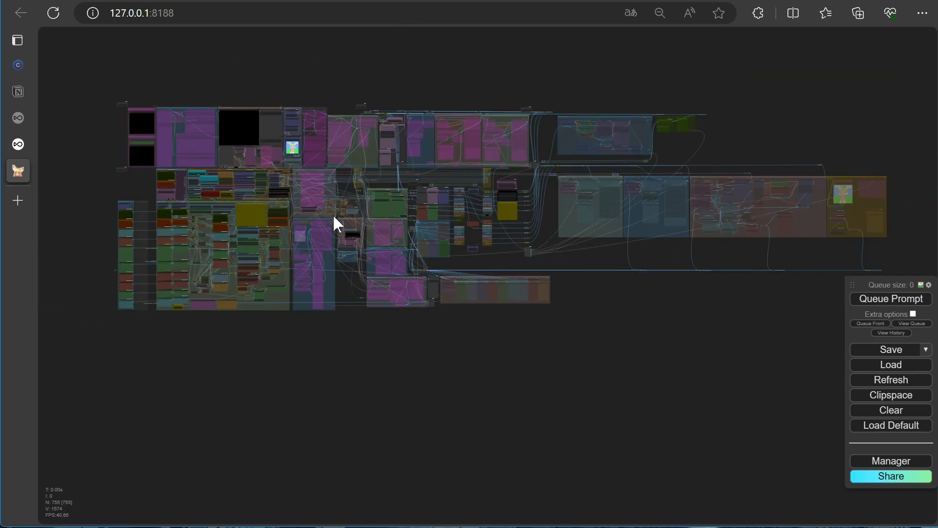
key("2")
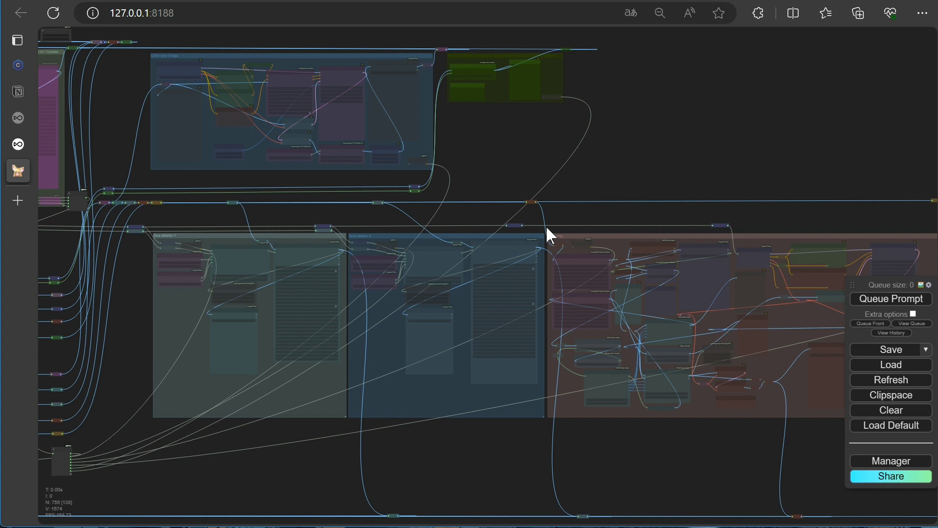
key("2")
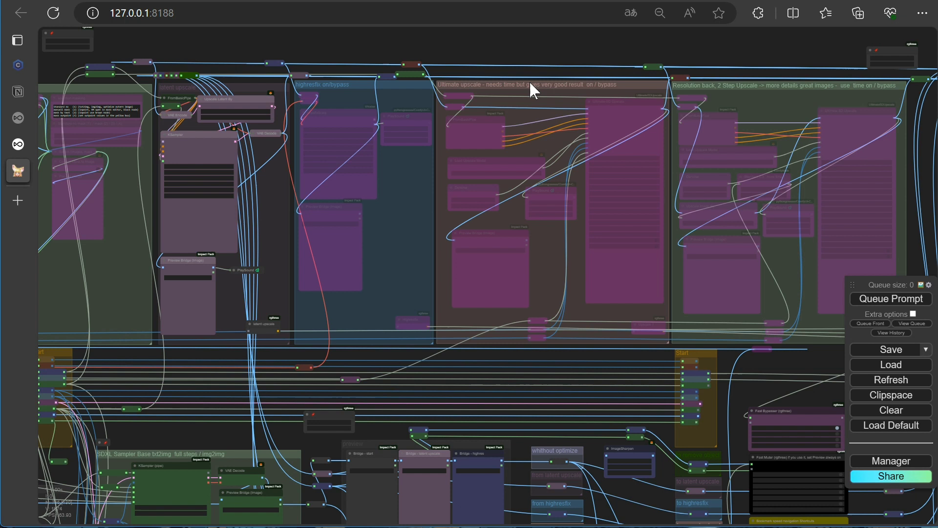
key("1")
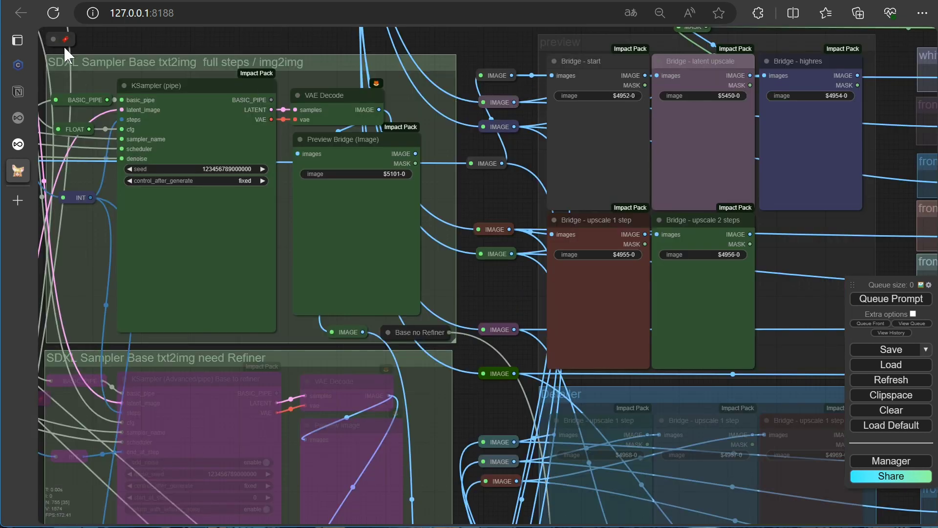
key("3")
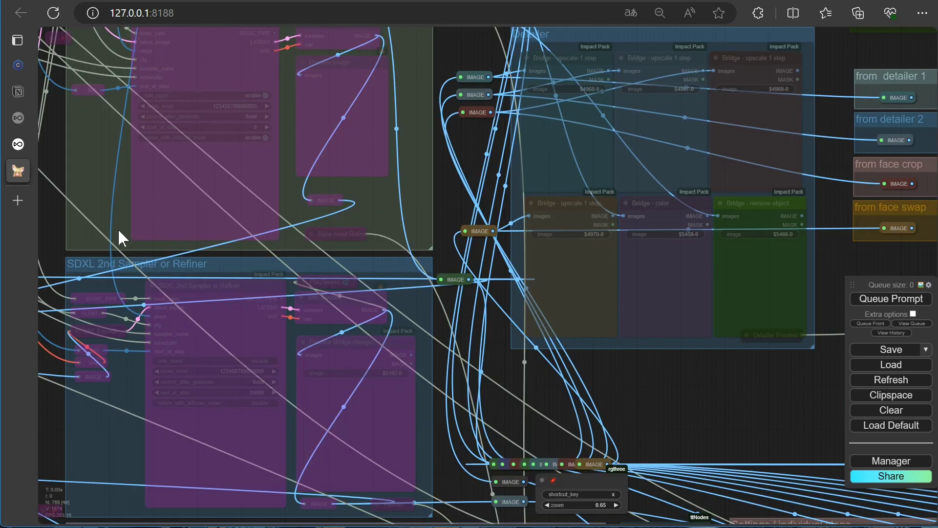
key("4")
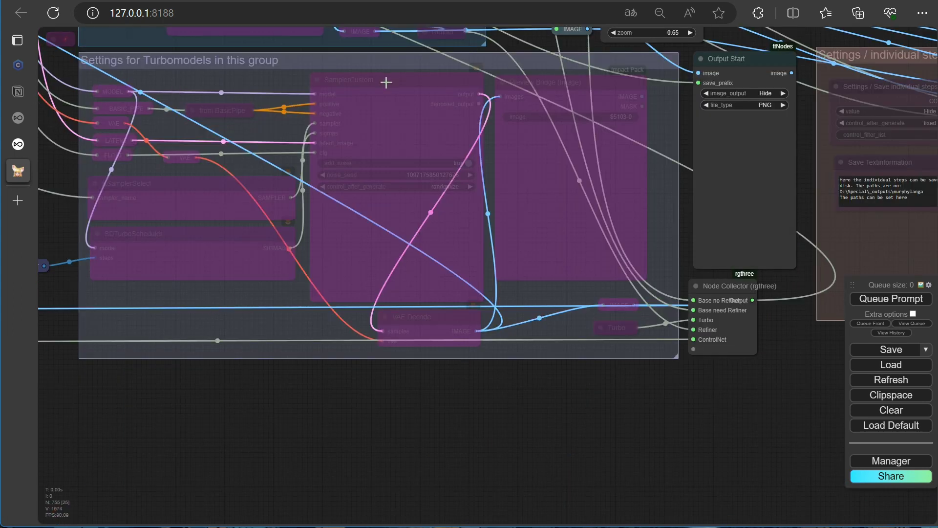
key("5")
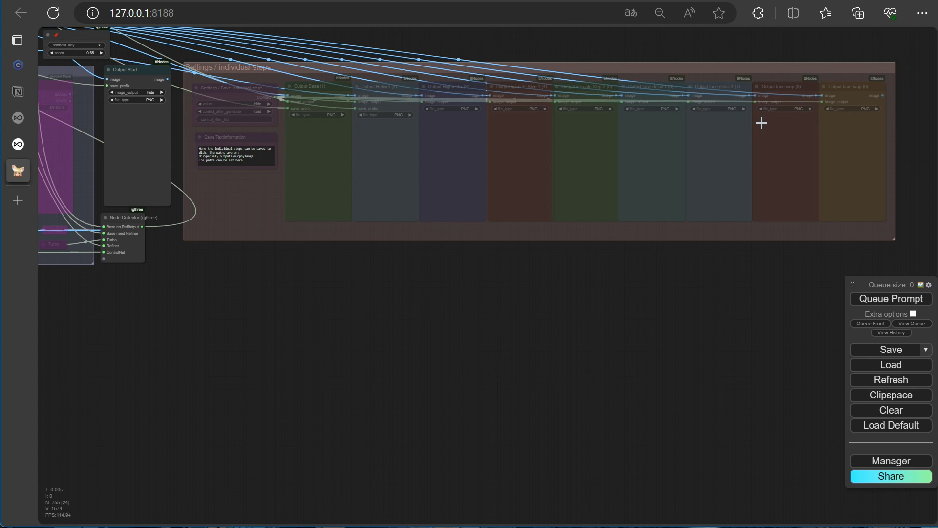
key("a")
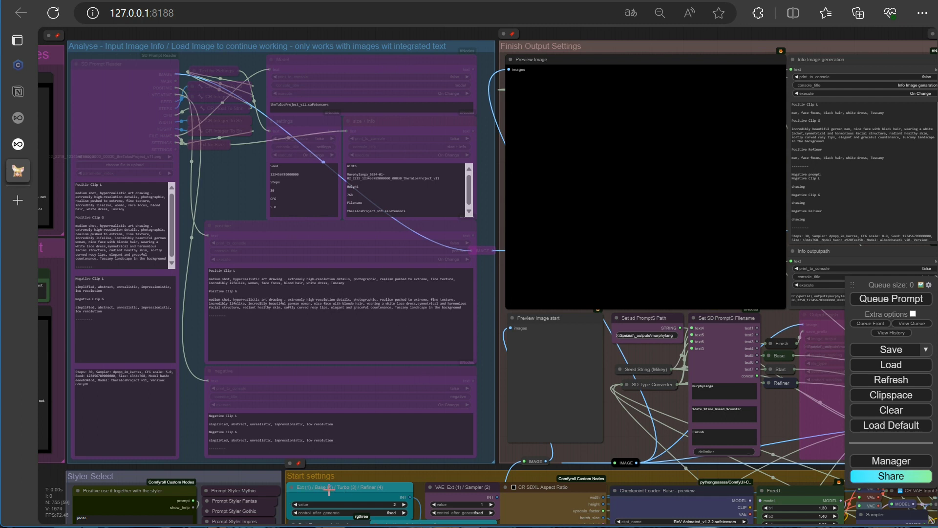
Try start mode 1 with all Fast Bypasser switches off, and restore mode 2 with Enable Base no Refiner on.
key("1")
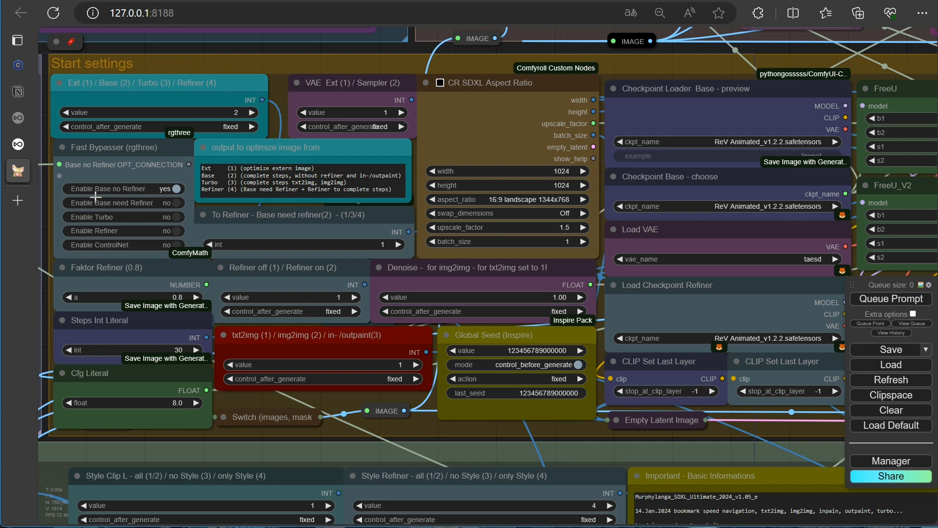
left_click(176, 203)
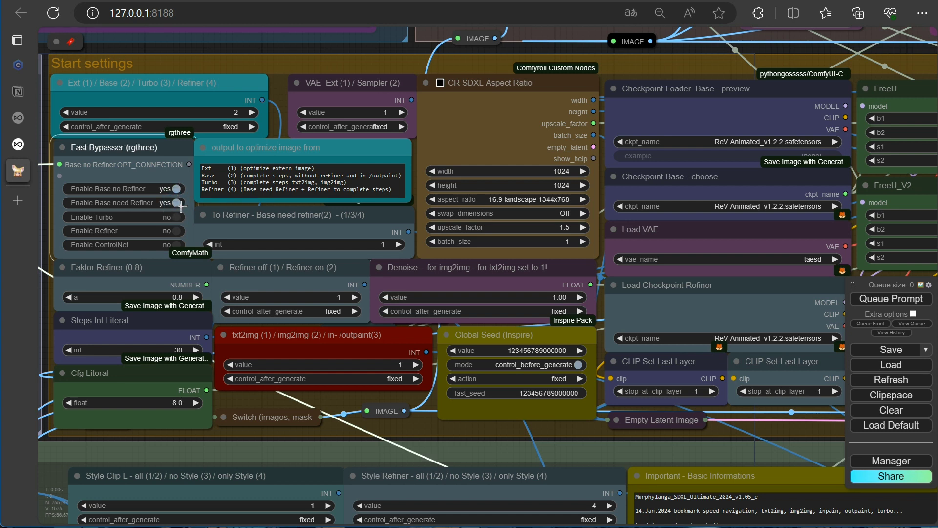
left_click(180, 205)
left_click(177, 189)
left_click(66, 112)
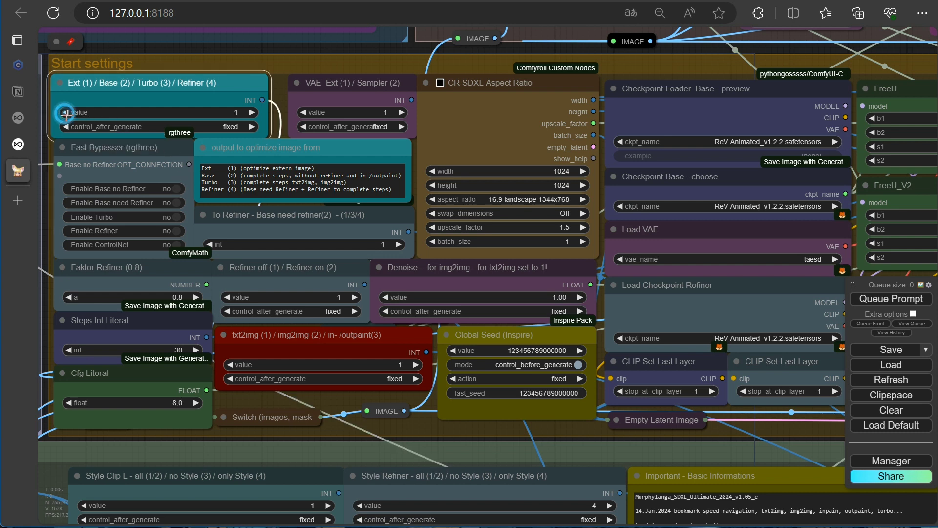
left_click(252, 112)
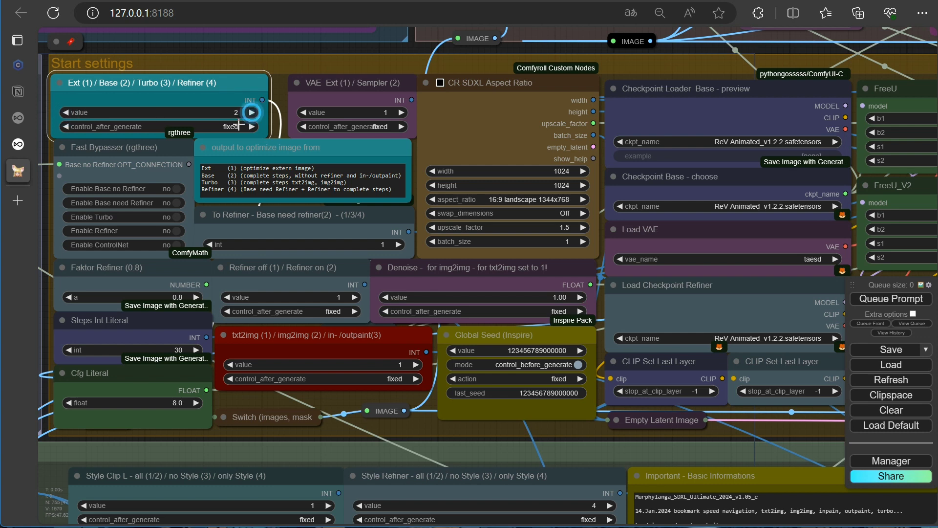
left_click(182, 191)
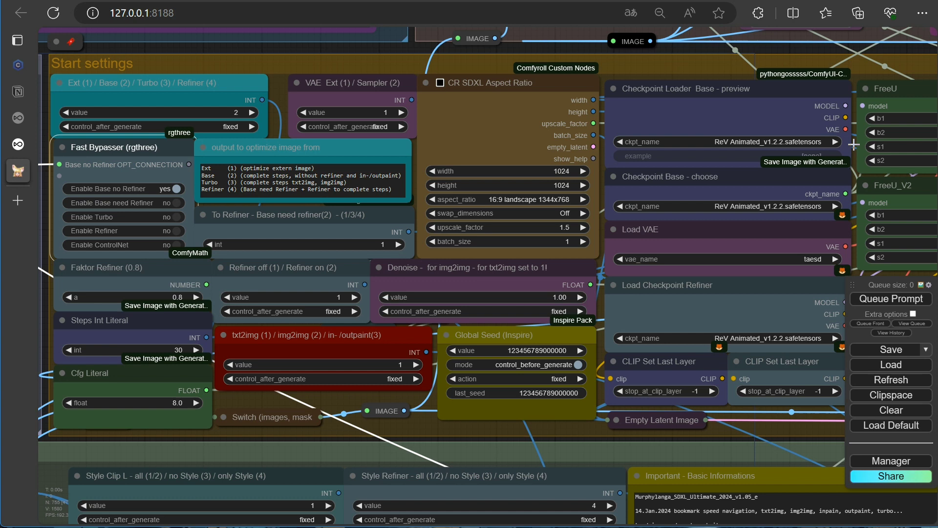
Switch VAE Ext / Sampler to 2 and back to 1, and check the available choices for the base checkpoints and the VAE.
left_click(401, 114)
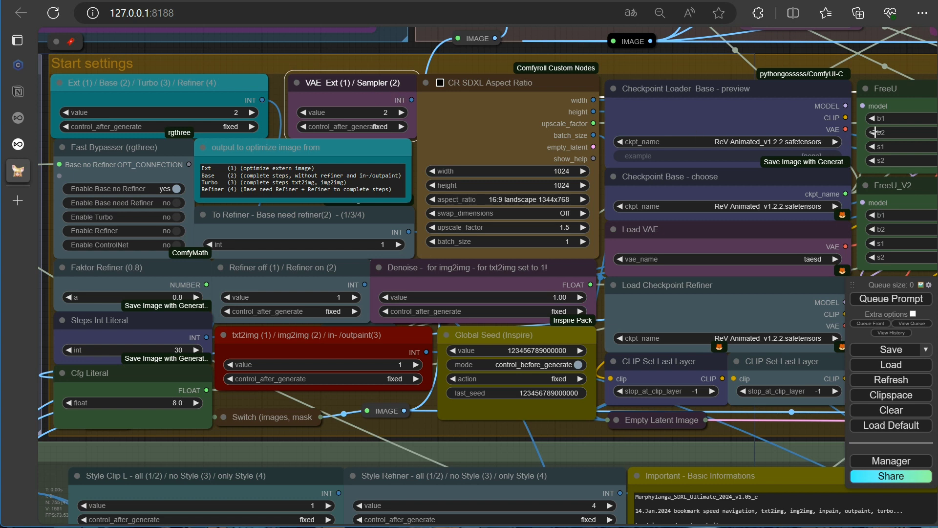
left_click(303, 113)
left_click(763, 142)
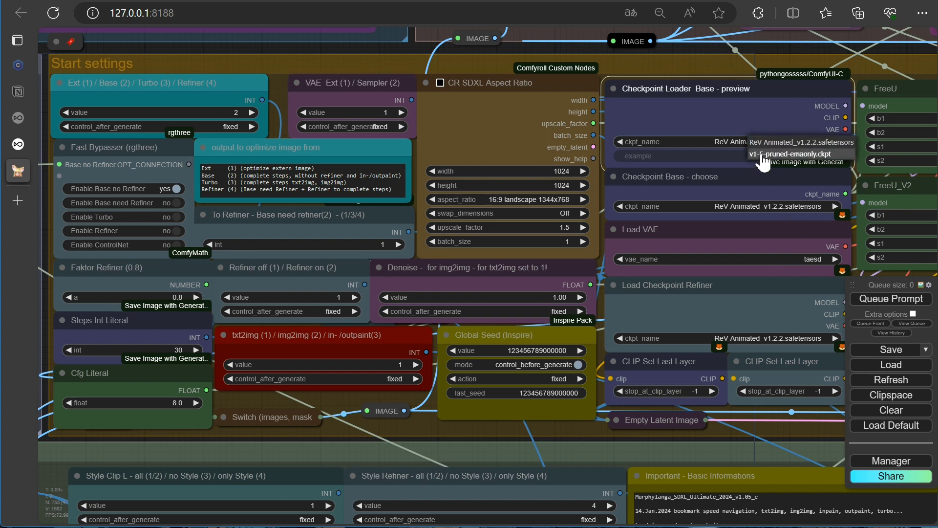
left_click(760, 206)
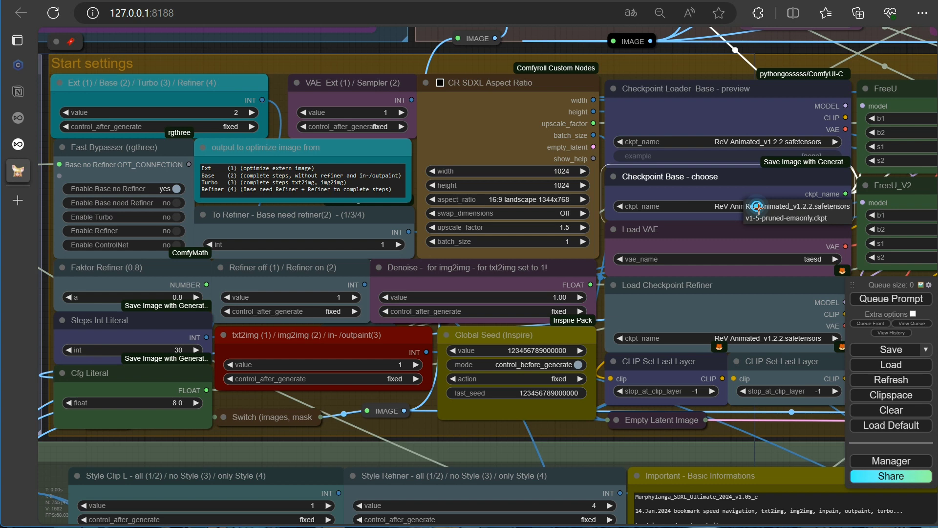
left_click(777, 264)
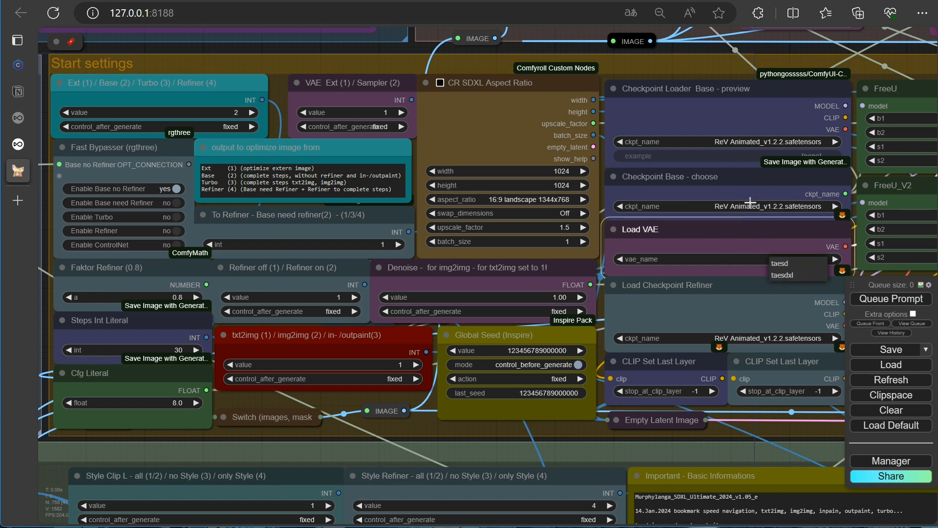
Bypass the UNETLoader Inpaintmodel (outpaint) node in the Start settings group.
scroll(765, 211, "down", 2)
left_click_drag(711, 92, 161, 88)
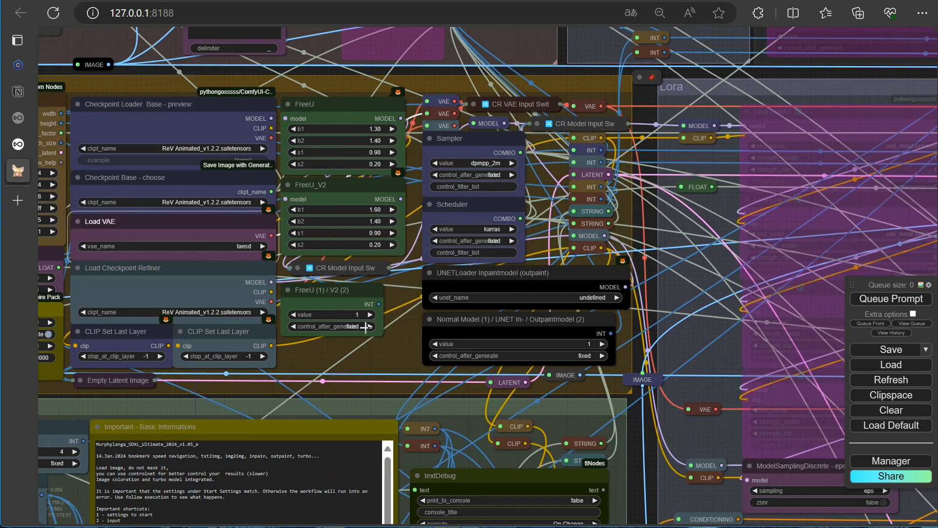
scroll(499, 318, "up", 4)
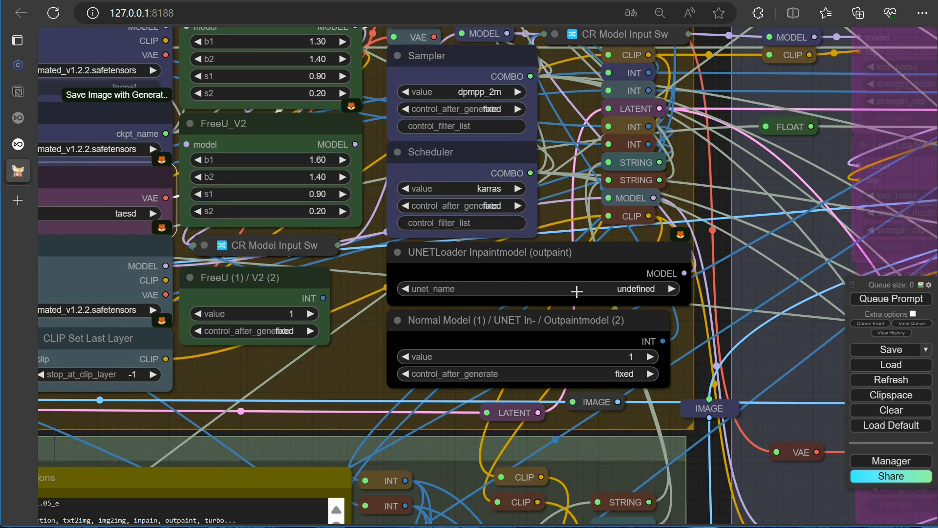
right_click(539, 257)
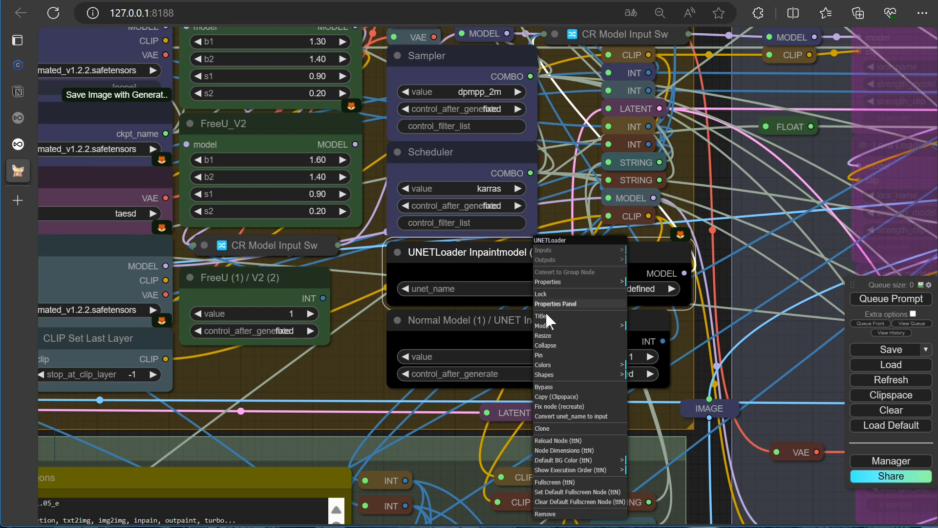
left_click(547, 387)
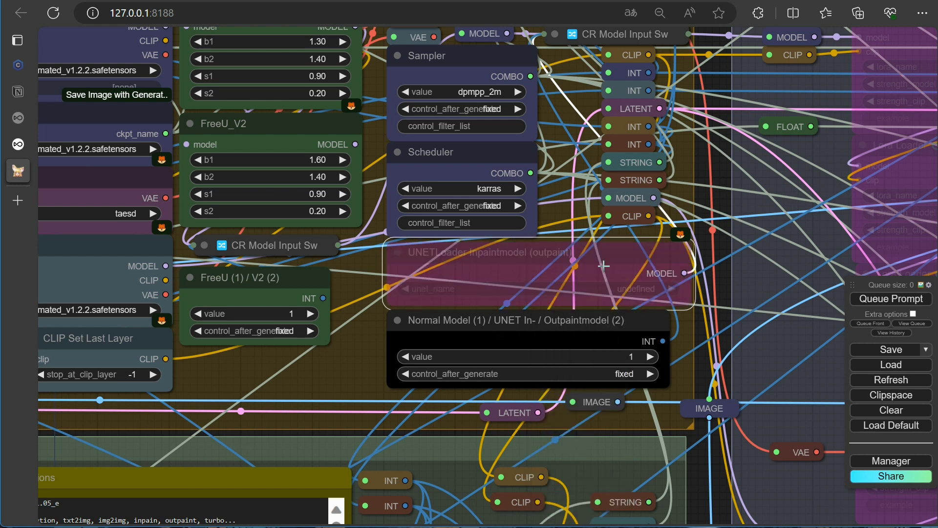
Search the ComfyUI Manager's model list for sdxl and install sd_xl_base_1.0_0.9vae.safetensors.
scroll(585, 270, "down", 1)
scroll(586, 271, "down", 1)
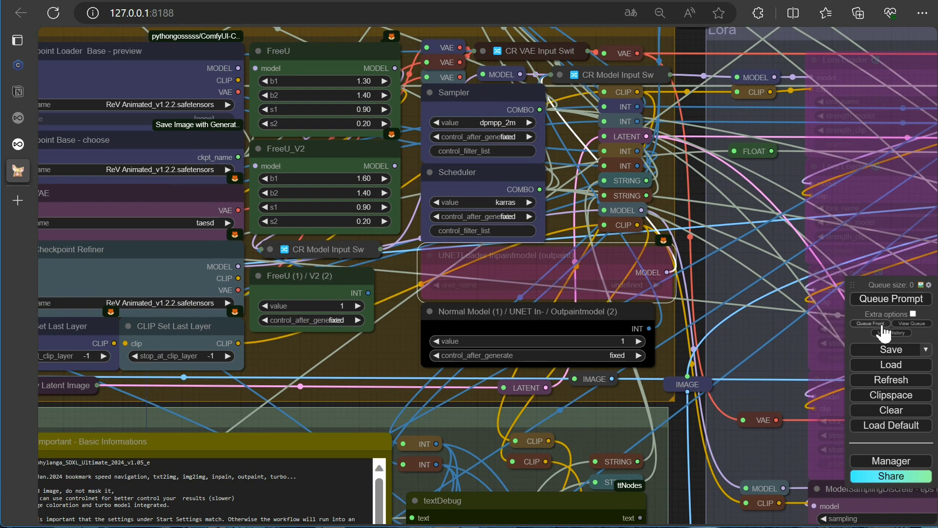
left_click(886, 465)
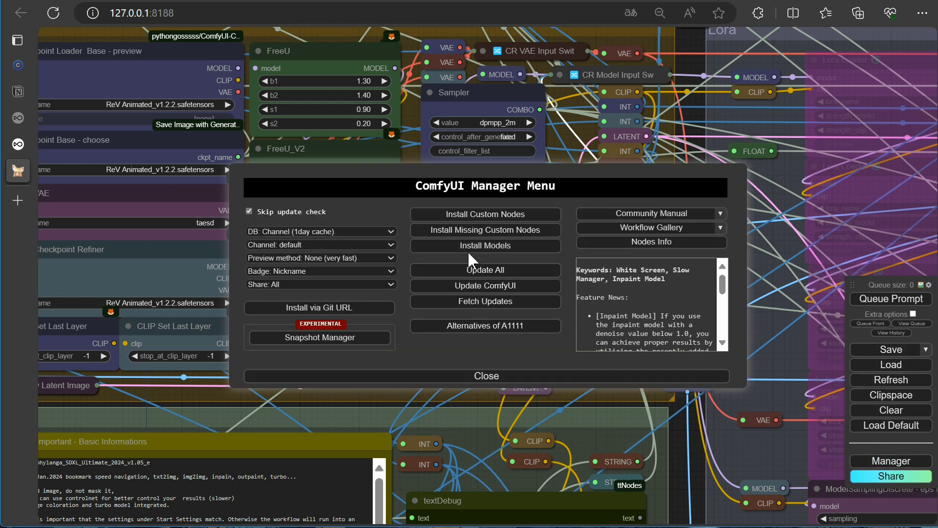
left_click(487, 250)
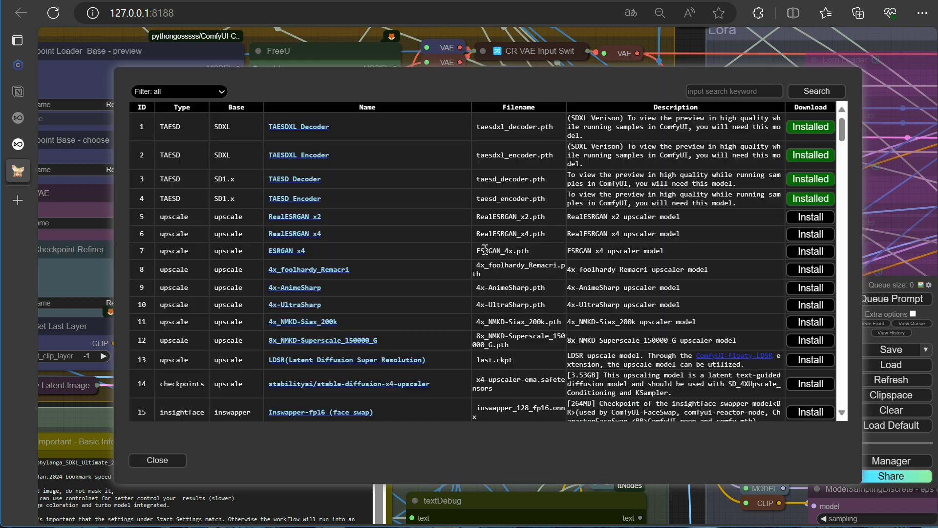
left_click(700, 92)
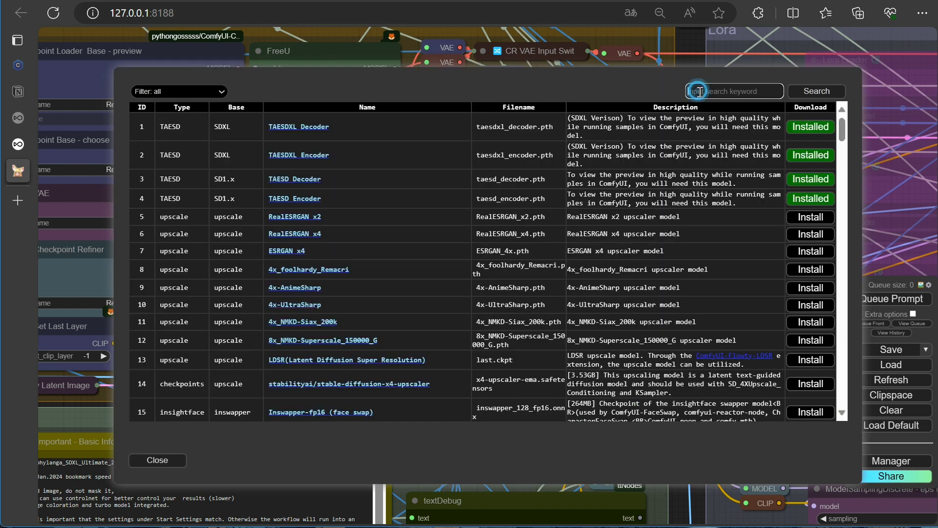
type("sd")
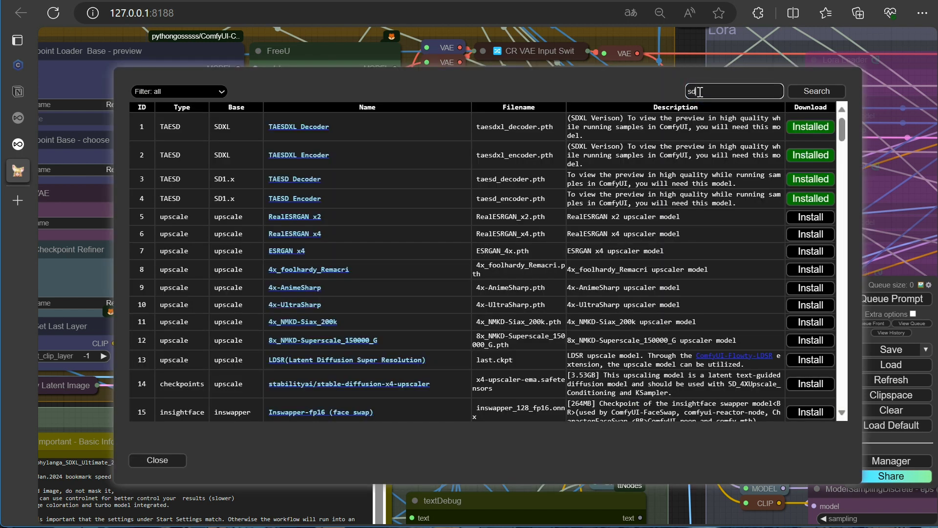
type("xl")
left_click(814, 96)
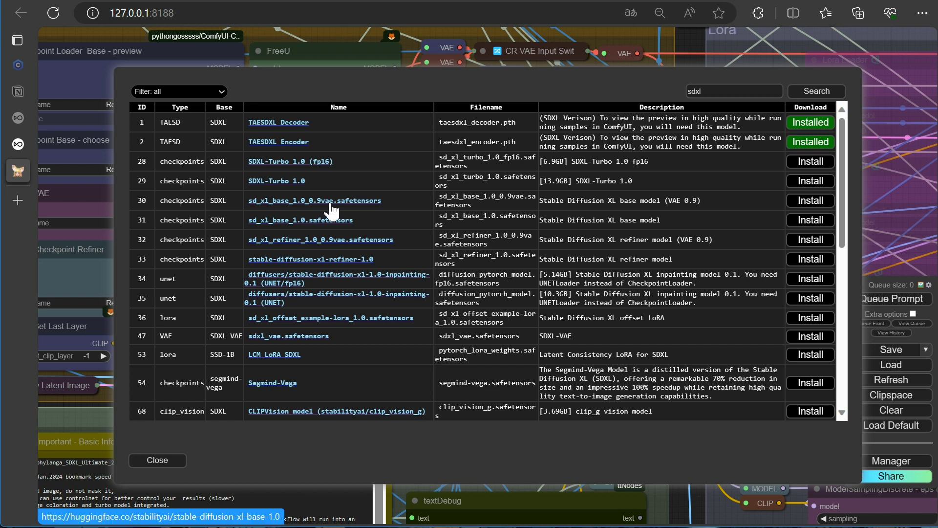
left_click(810, 202)
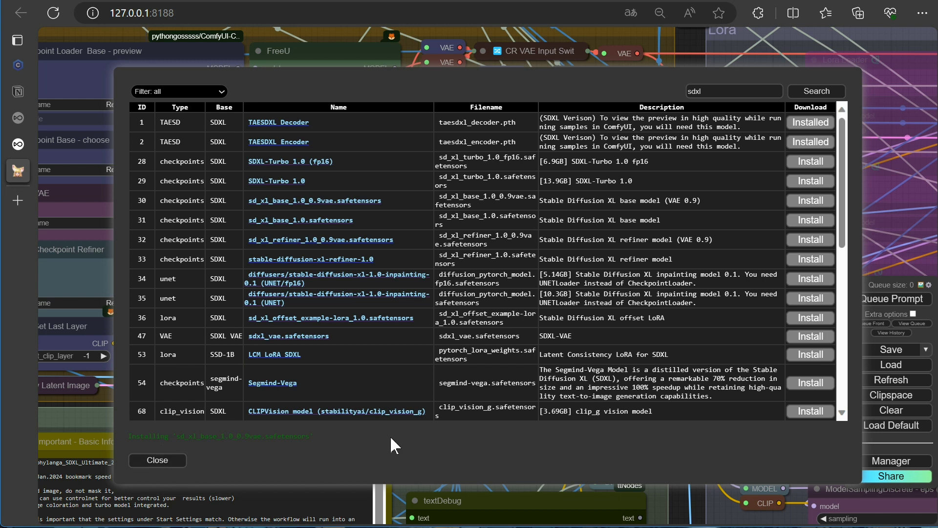
Switch to File Explorer and check the model files in the ComfyUI\models\checkpoints folder.
key("alt+Tab")
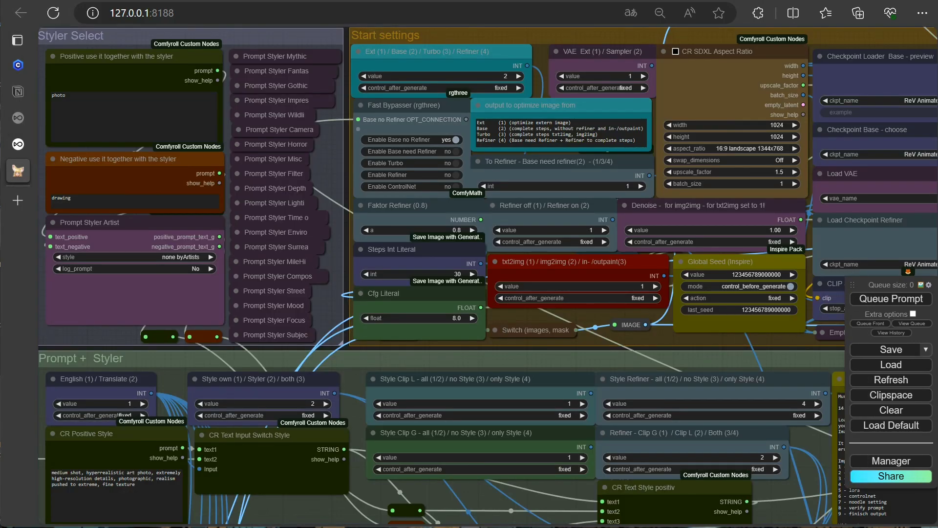
key("alt+Tab")
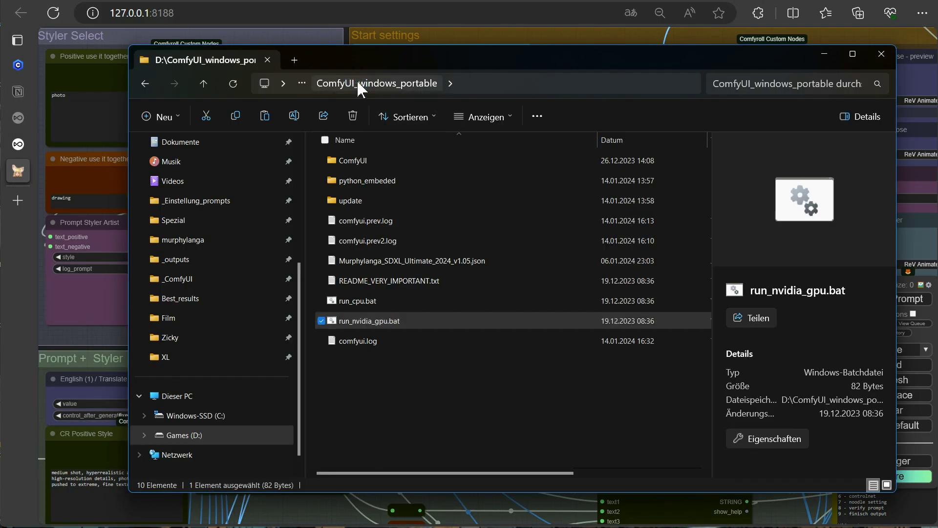
double_click(352, 159)
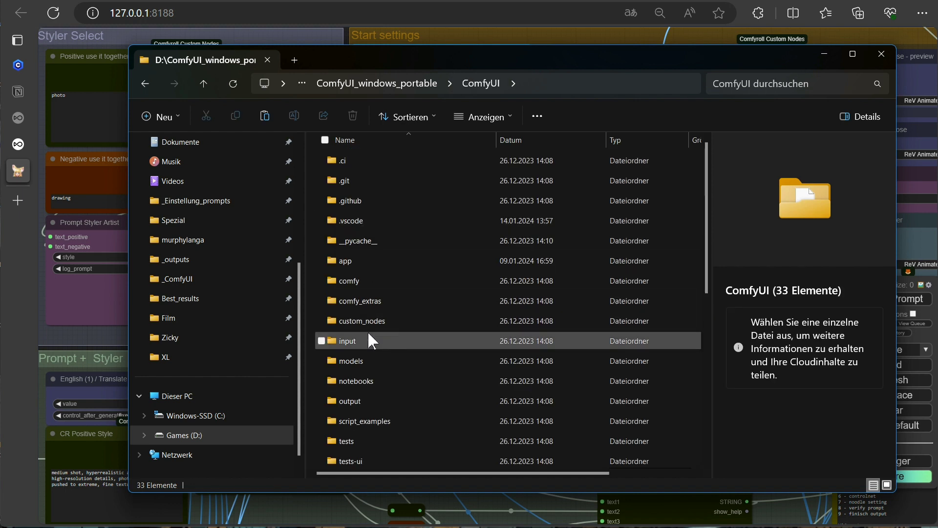
double_click(363, 362)
double_click(364, 161)
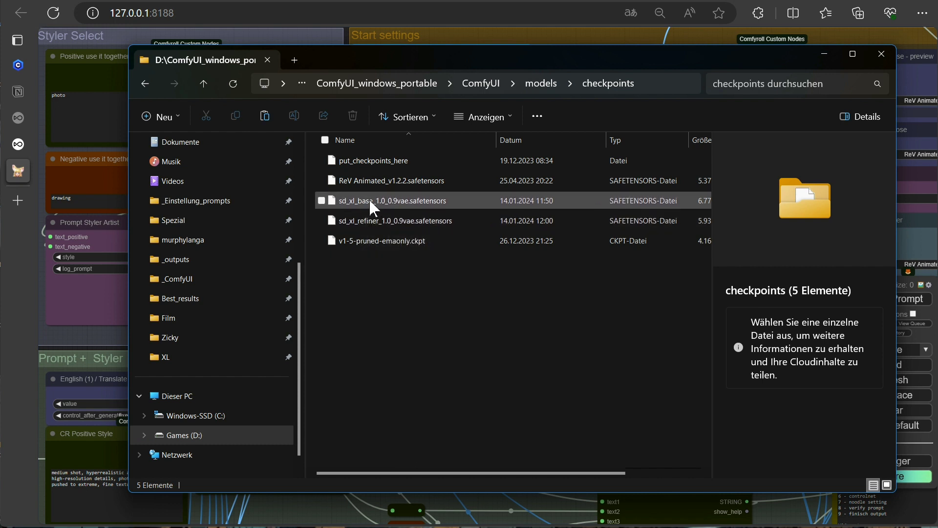
Check the contents of the vae and unet folders under ComfyUI\models, and return to ComfyUI in the browser.
left_click(534, 84)
scroll(421, 298, "down", 2)
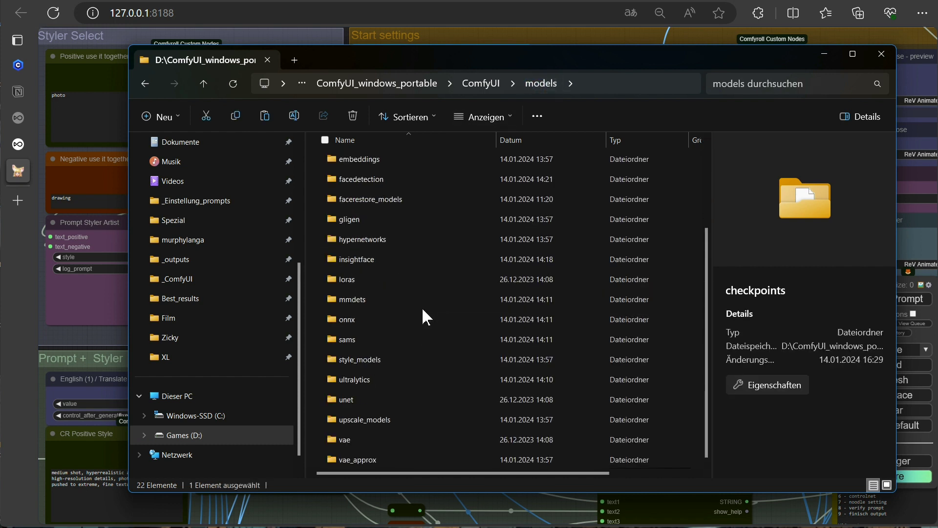
double_click(345, 440)
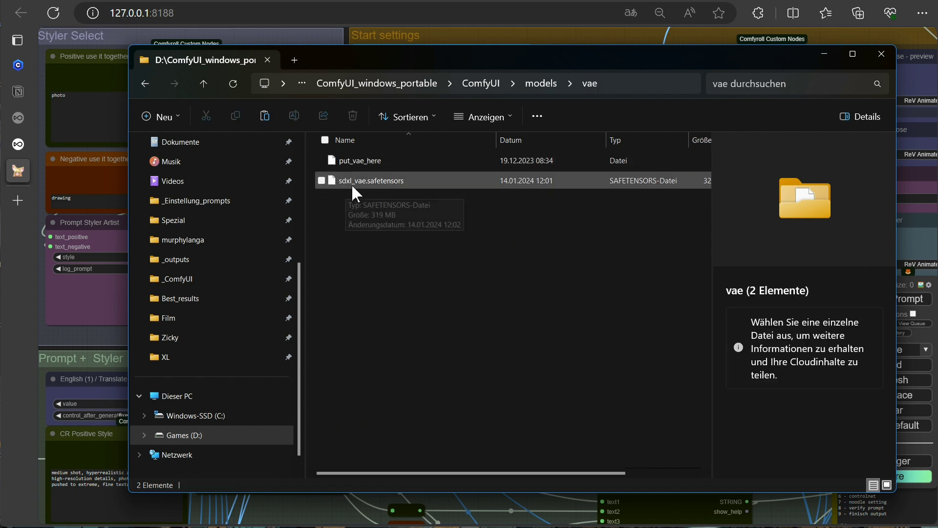
left_click(541, 82)
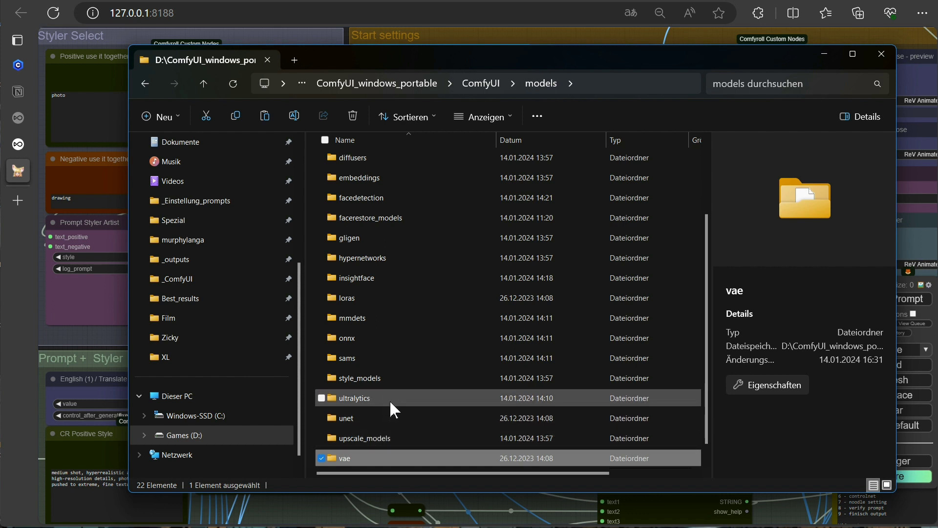
scroll(451, 379, "down", 1)
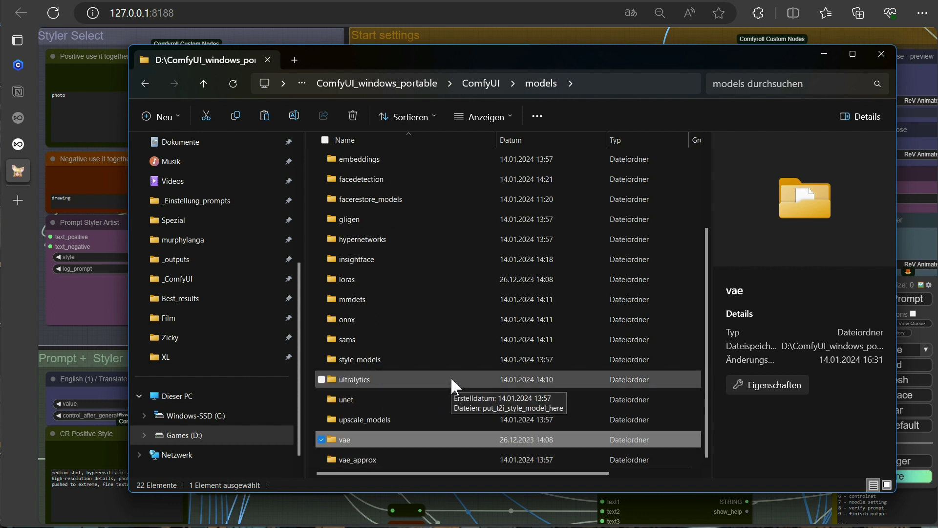
double_click(376, 401)
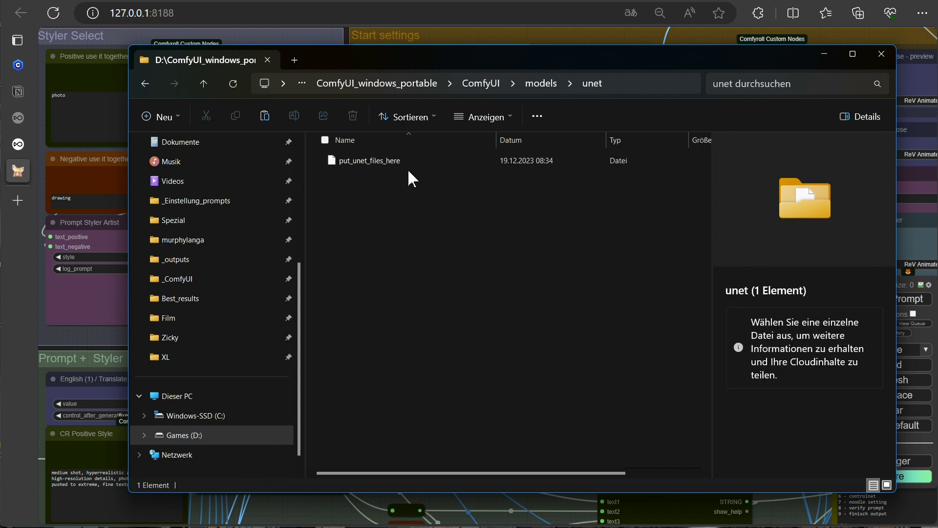
left_click(439, 2)
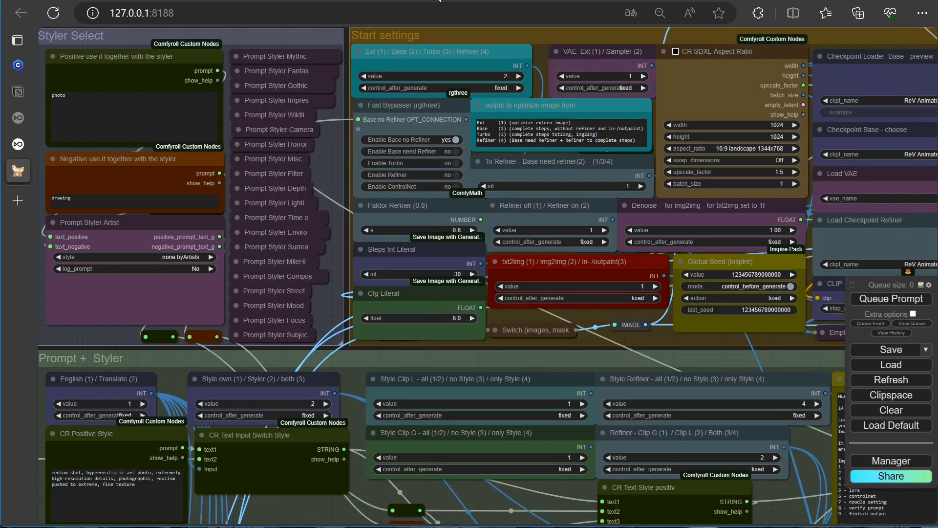
Search the ComfyUI Manager's model list for sdxl, check the install status of the SDXL checkpoints, VAE and inpainting UNET models, and close the Manager.
left_click_drag(725, 341, 225, 337)
scroll(549, 294, "up", 5)
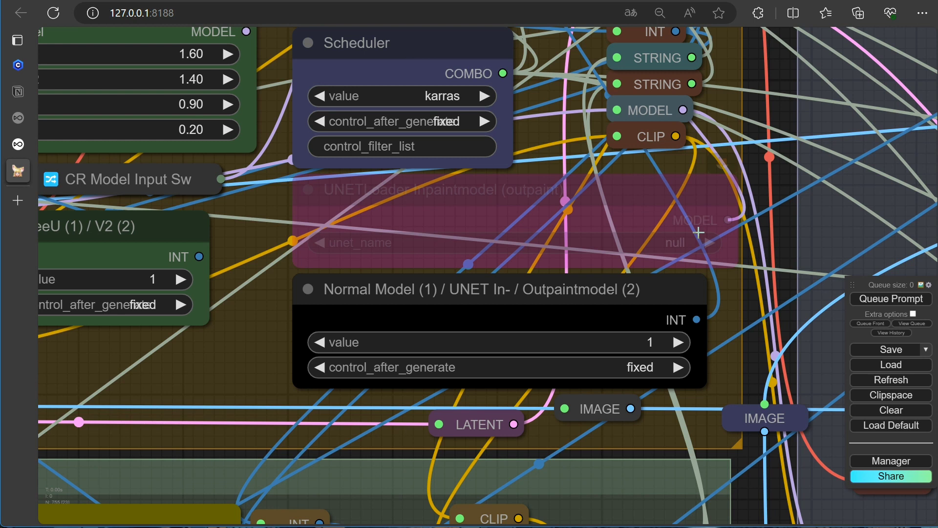
left_click(893, 462)
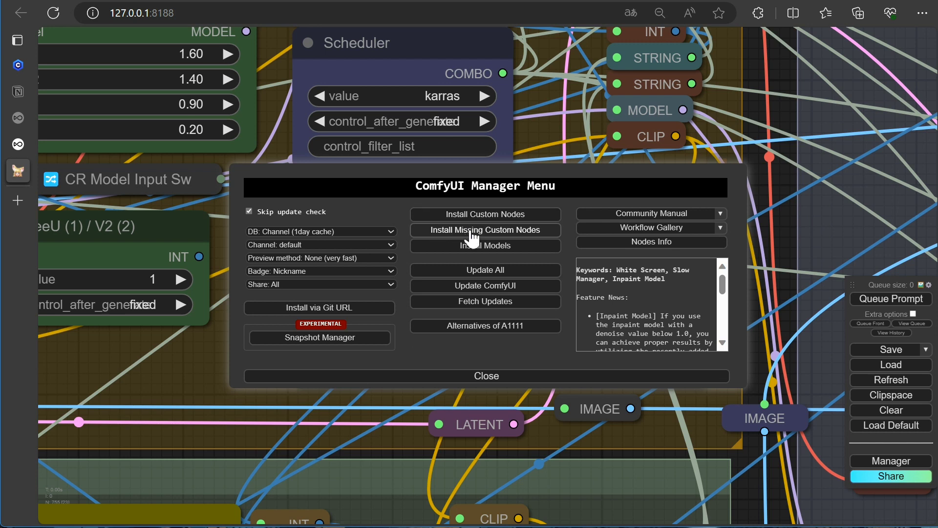
left_click(461, 245)
left_click(722, 92)
type("sd")
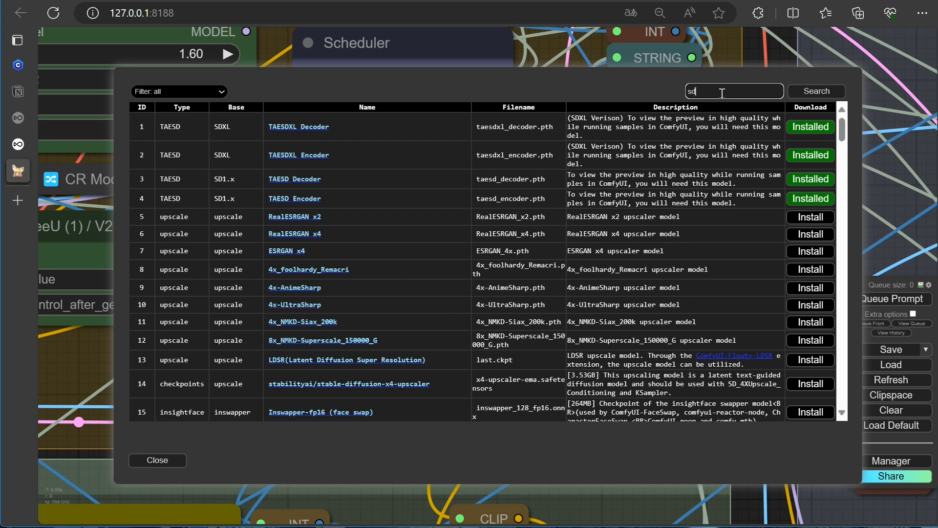
type("xl")
key("Return")
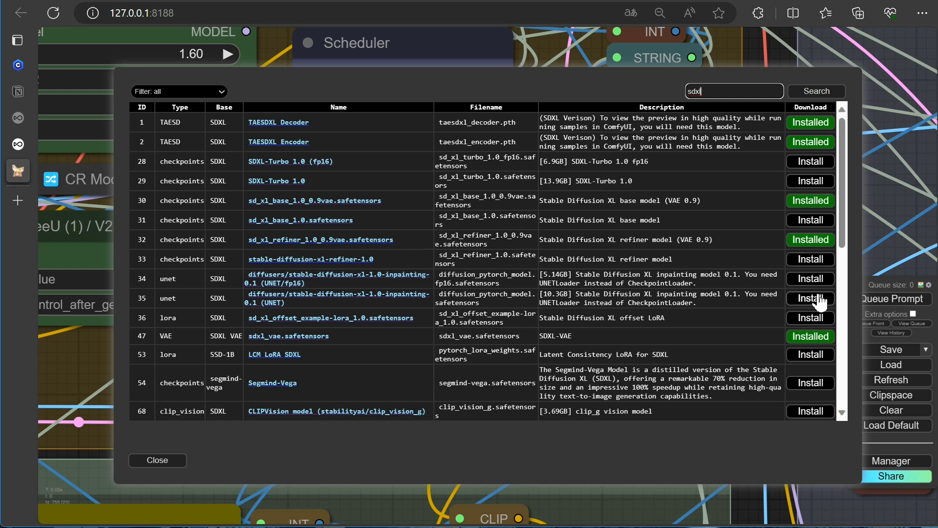
left_click(161, 461)
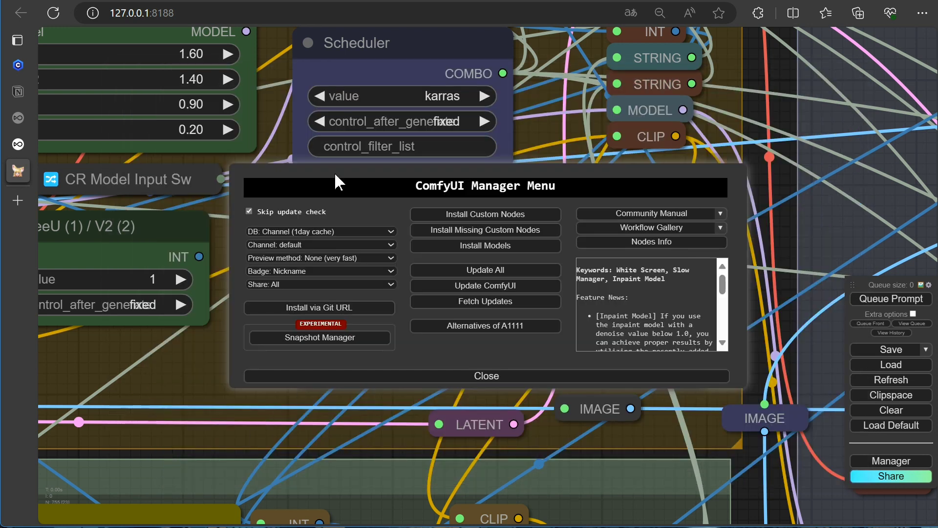
left_click(493, 377)
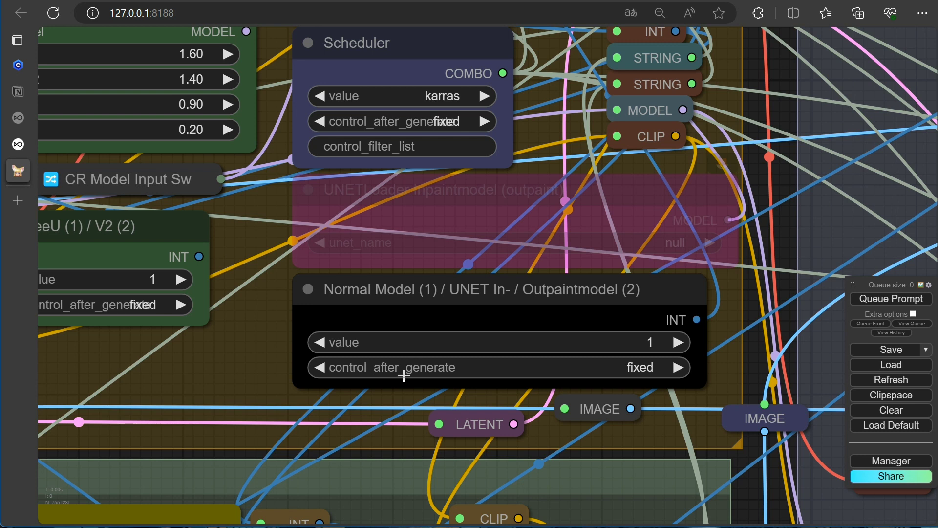
Copy the xl-inpaint-0.1 folder into ComfyUI\models\unet in File Explorer and check the two model files inside it.
key("alt+Tab")
left_click_drag(588, 310, 366, 205)
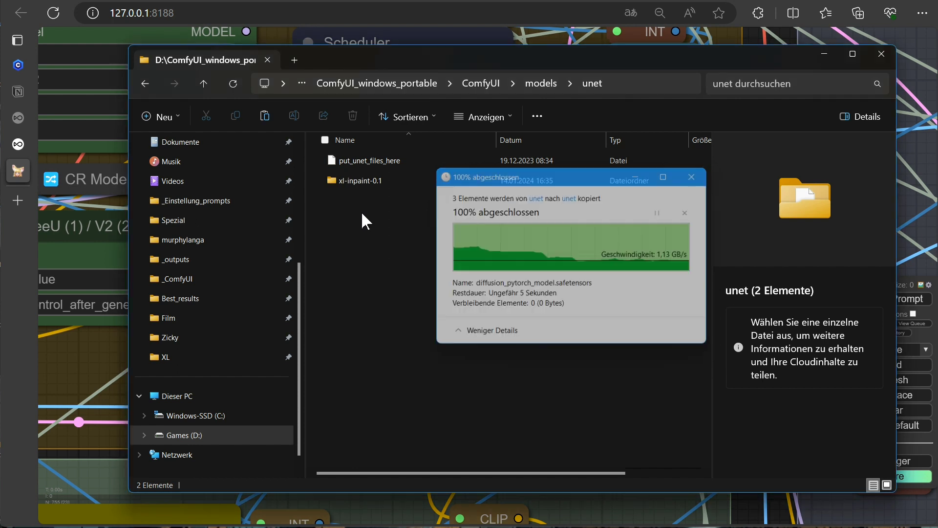
double_click(367, 181)
scroll(559, 467, "right", 3)
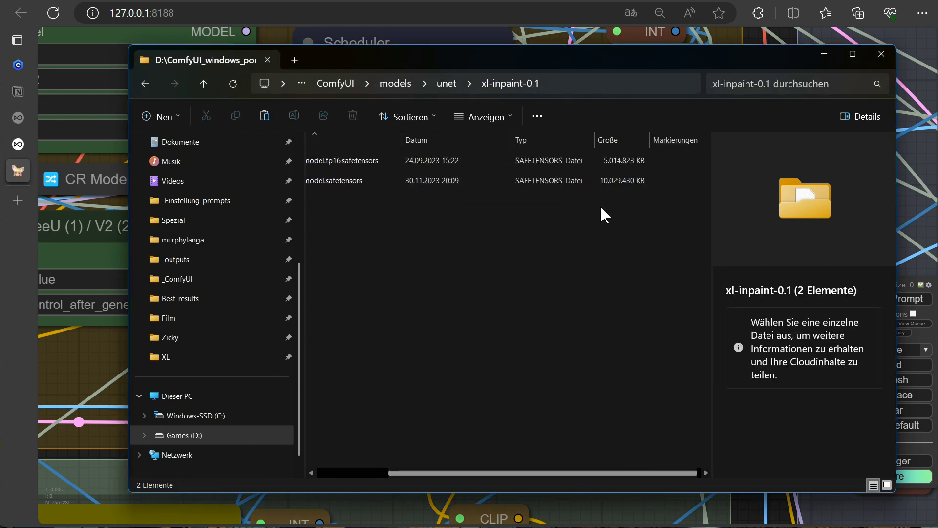
scroll(585, 473, "left", 3)
left_click(799, 28)
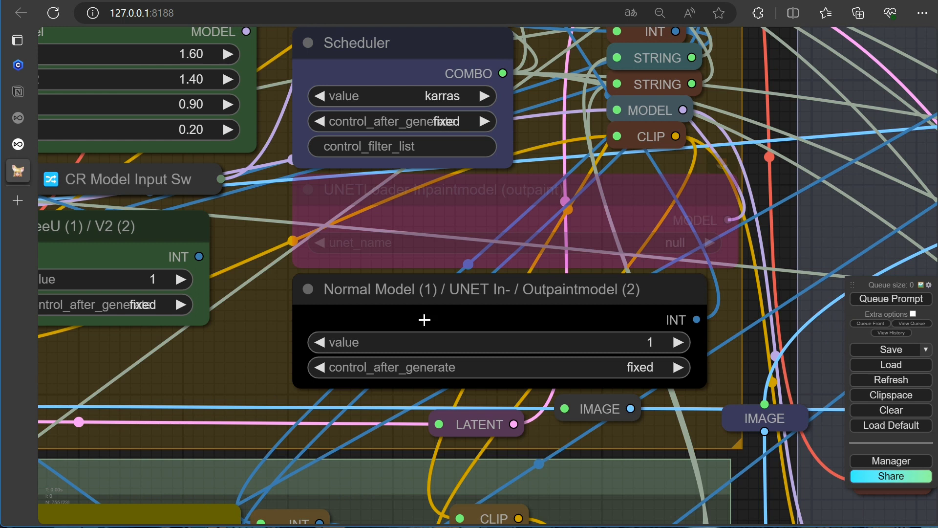
Refresh ComfyUI's model lists and reactivate the UNETLoader Inpaintmodel (outpaint) node to check its unet_name choices.
left_click(882, 381)
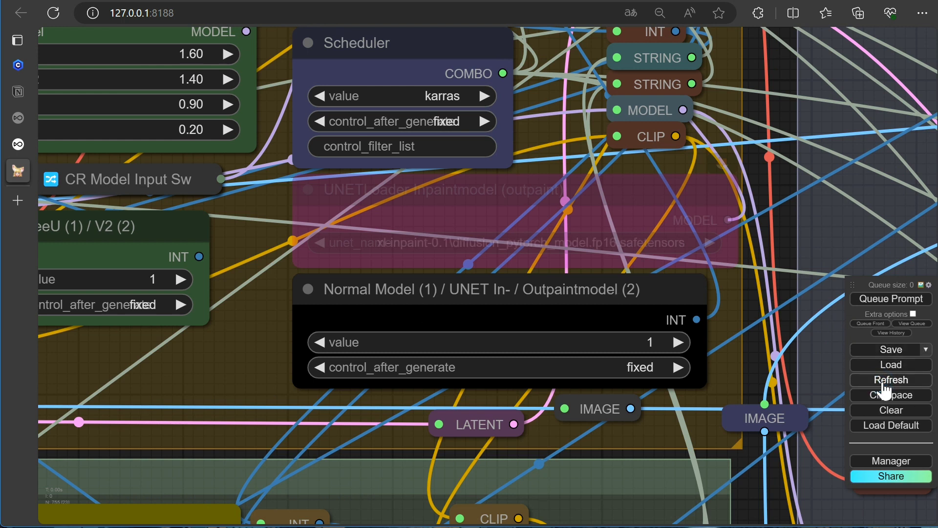
left_click(511, 185)
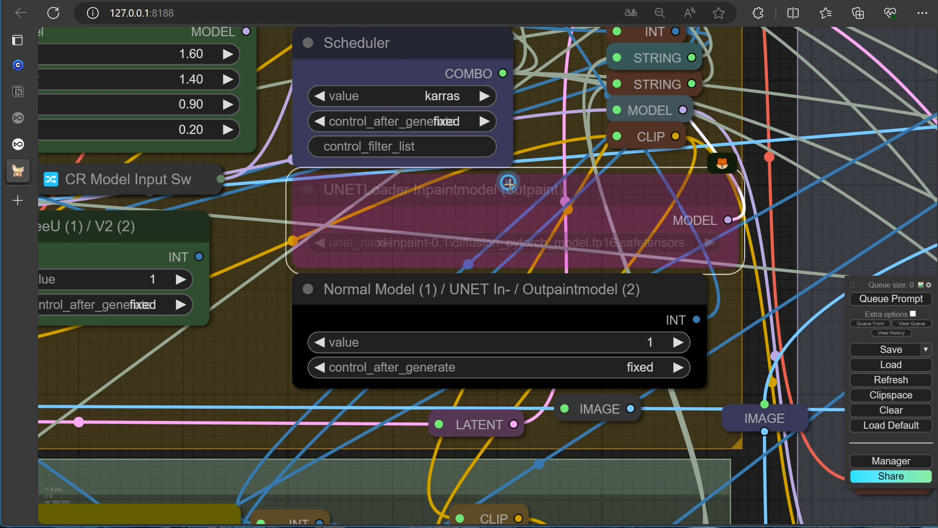
right_click(508, 174)
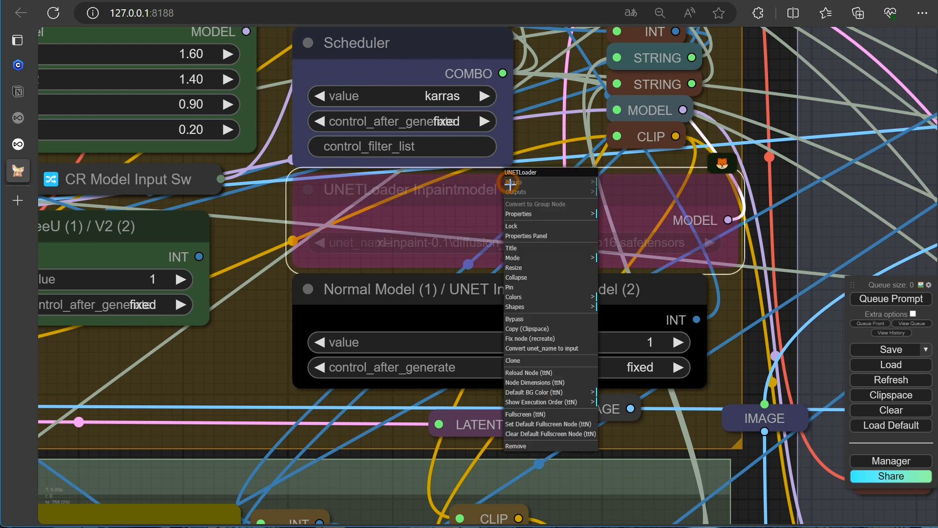
left_click(521, 319)
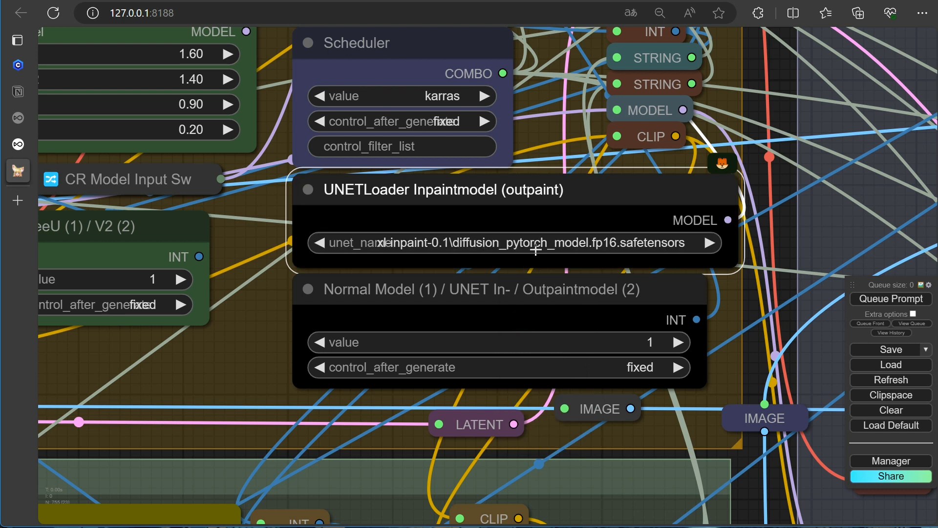
left_click(635, 245)
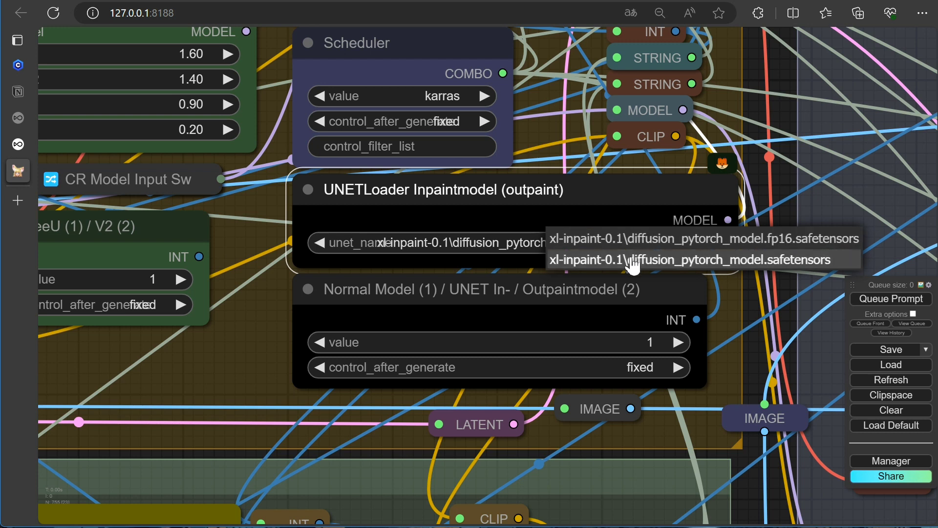
Set the UNETLoader Inpaintmodel (outpaint) node back to bypass, keeping xl-inpaint-0.1\diffusion_pytorch_model.fp16.safetensors as its model.
right_click(599, 202)
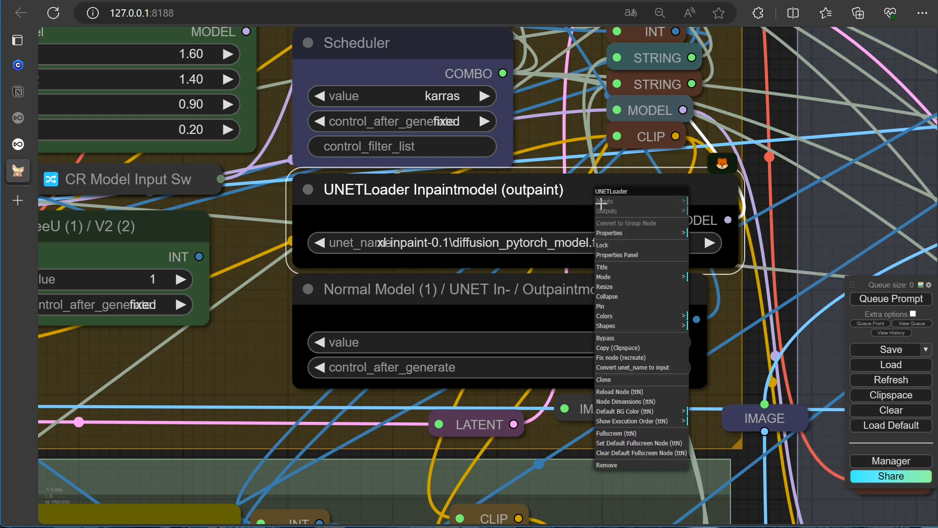
left_click(610, 338)
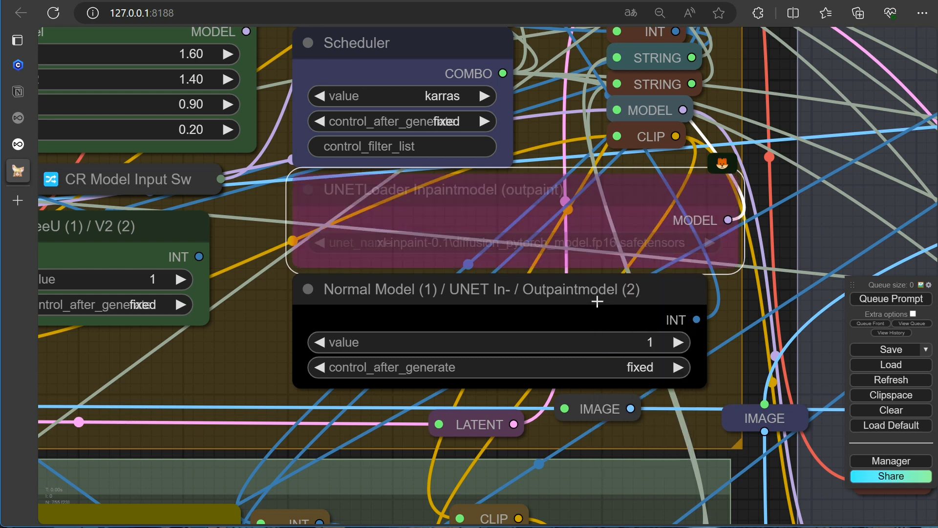
scroll(598, 292, "down", 11)
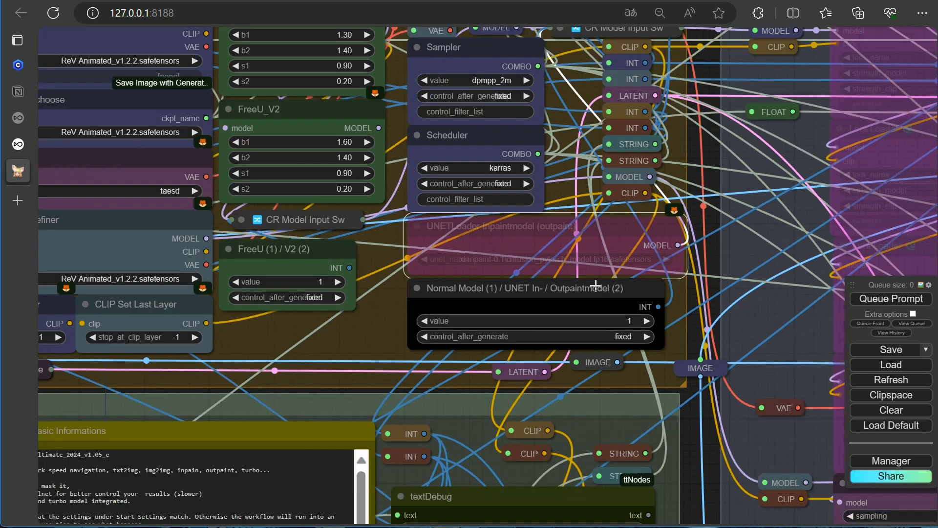
scroll(468, 306, "down", 5)
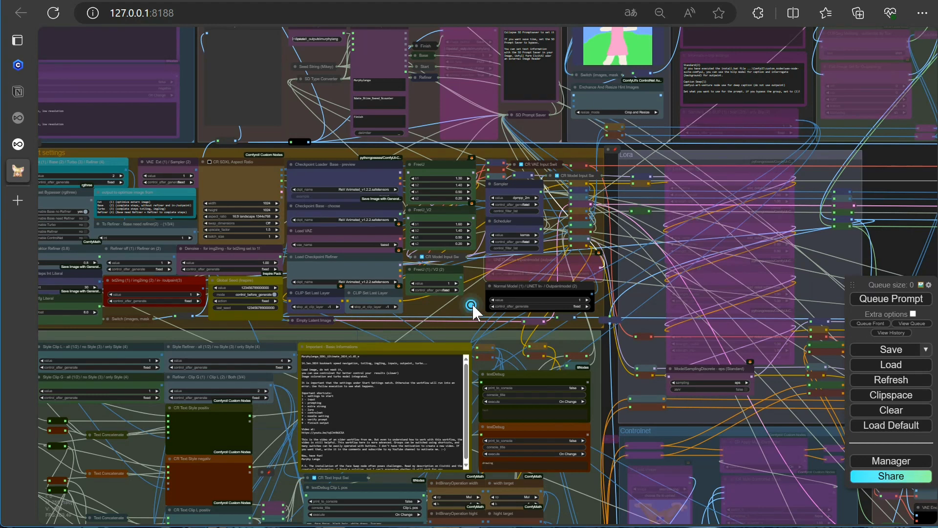
Set both base checkpoint nodes, Checkpoint Loader Base - preview and Checkpoint Base - choose, to sd_xl_base_1.0_0.9vae.safetensors.
left_click_drag(468, 306, 777, 324)
scroll(728, 337, "up", 12)
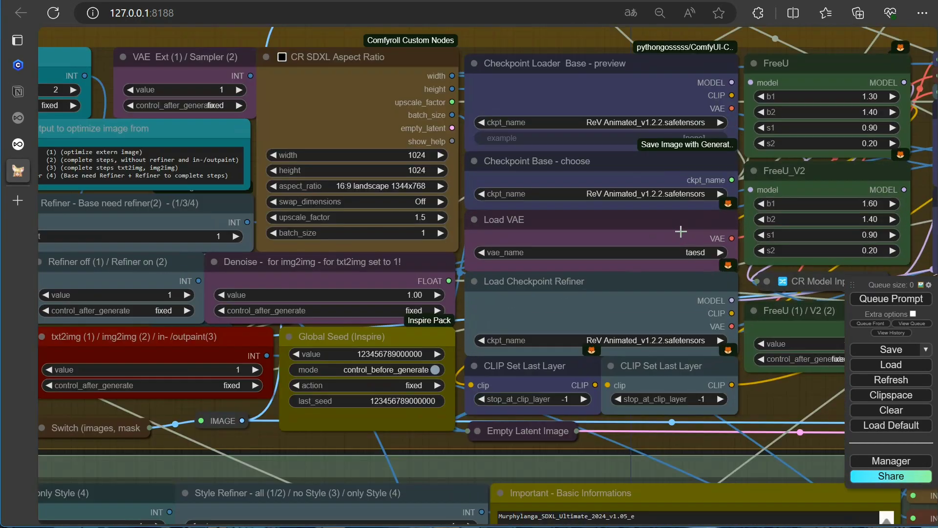
left_click(632, 91)
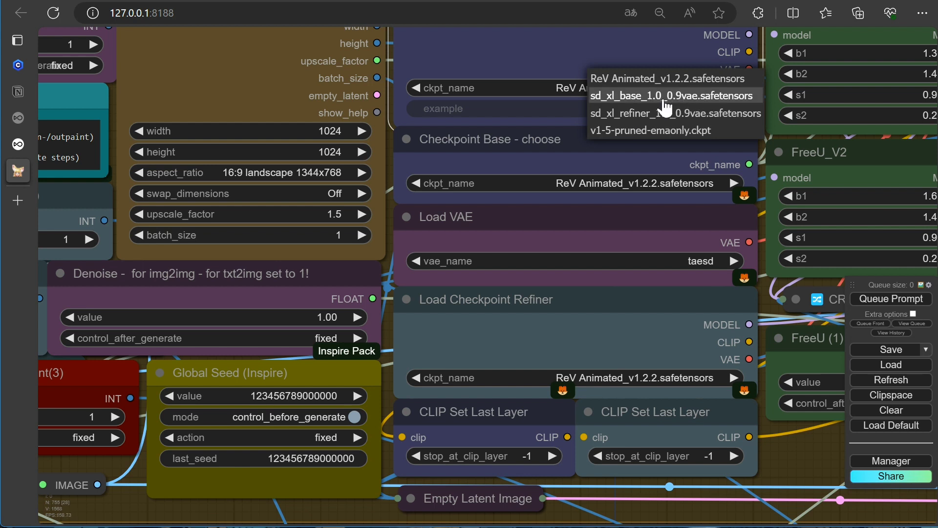
left_click(658, 97)
left_click(576, 190)
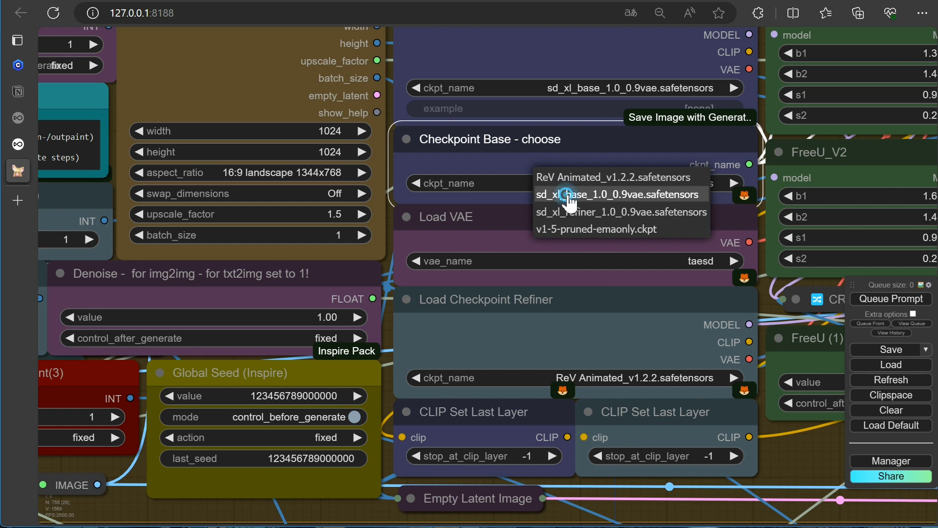
left_click(570, 198)
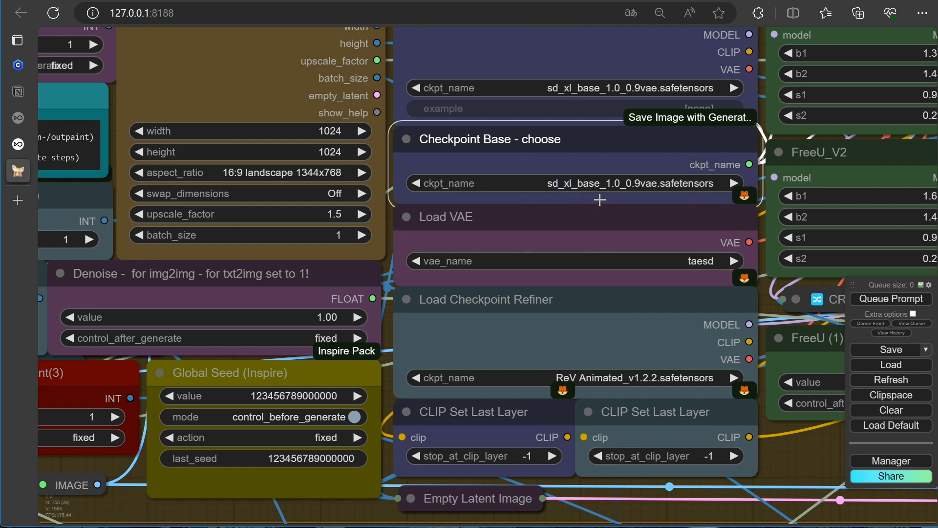
Set the Load VAE node to sdxl_vae.safetensors and the Load Checkpoint Refiner node to sd_xl_refiner_1.0_0.9vae.safetensors.
left_click(645, 264)
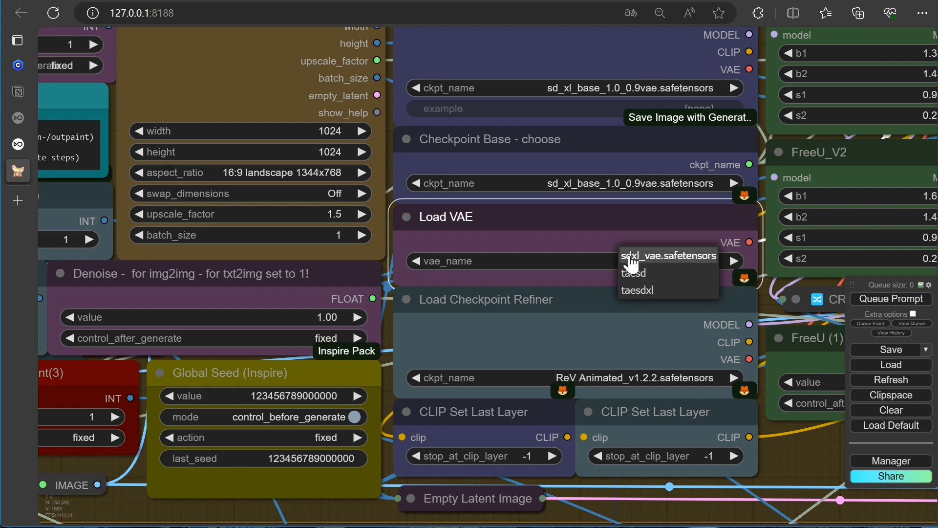
left_click(631, 257)
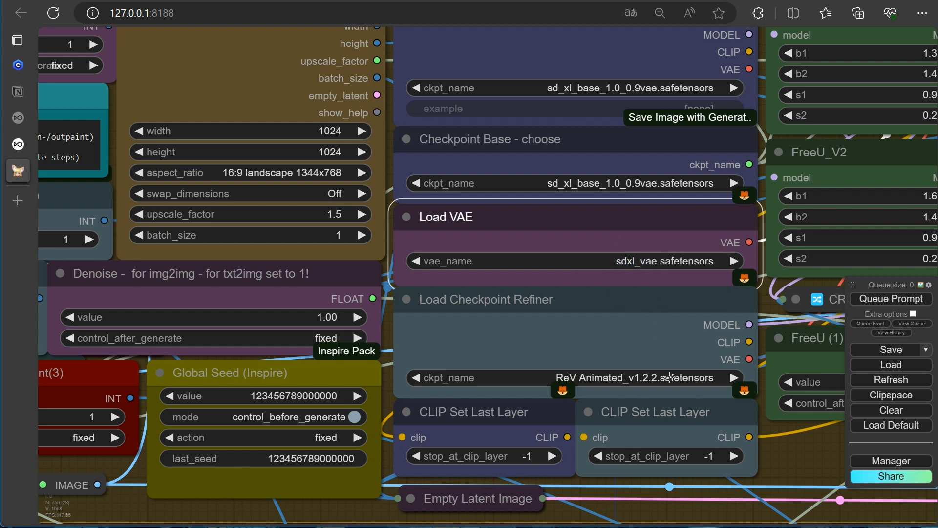
left_click(669, 377)
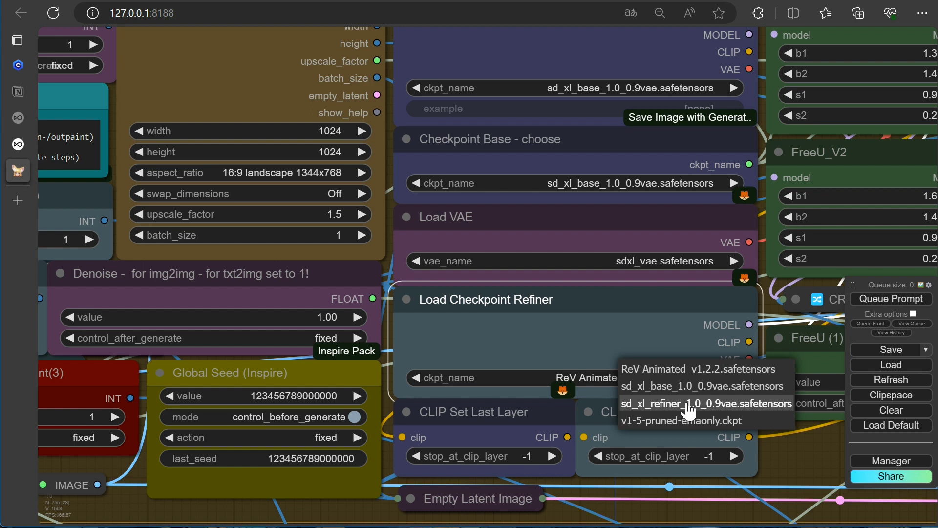
left_click(663, 405)
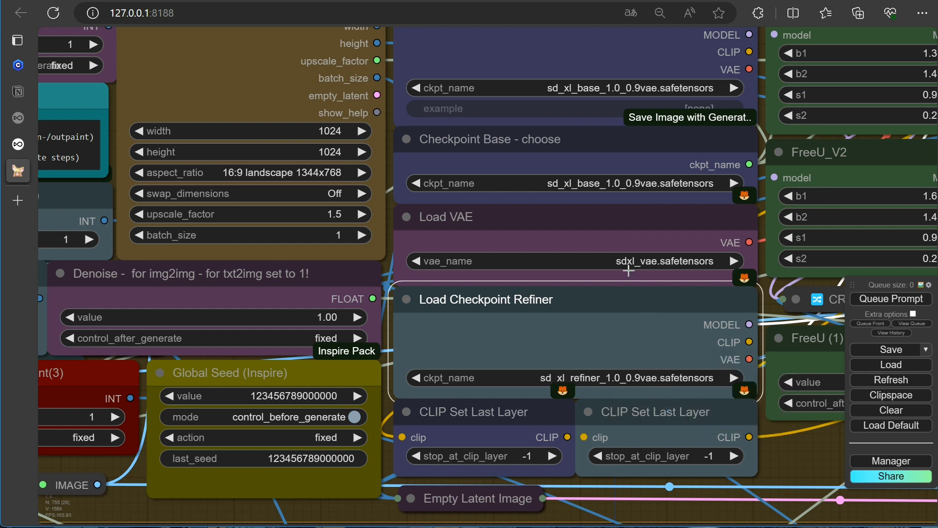
scroll(633, 266, "down", 4)
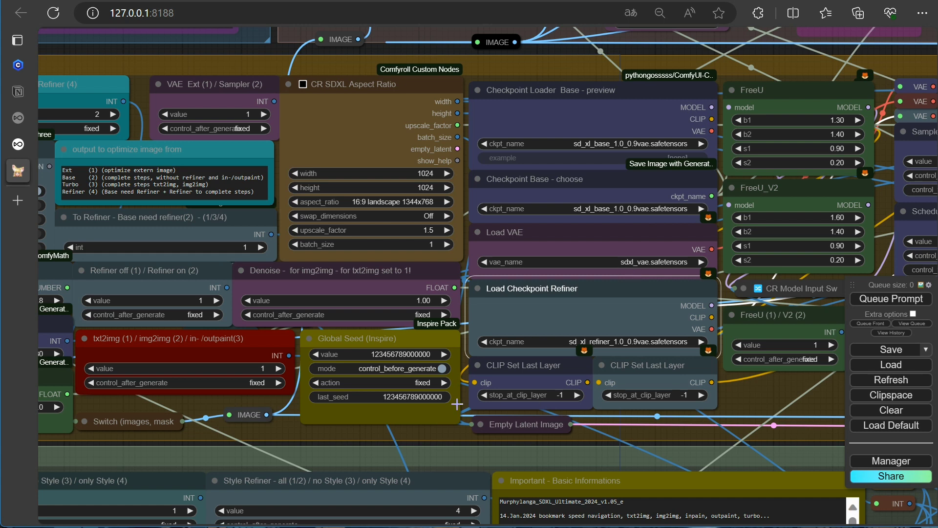
scroll(516, 398, "down", 2)
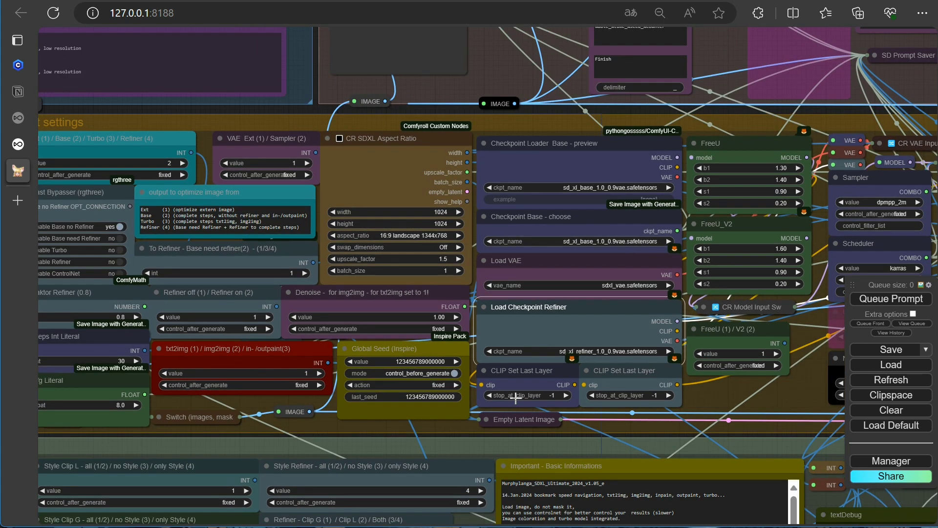
scroll(516, 399, "up", 2)
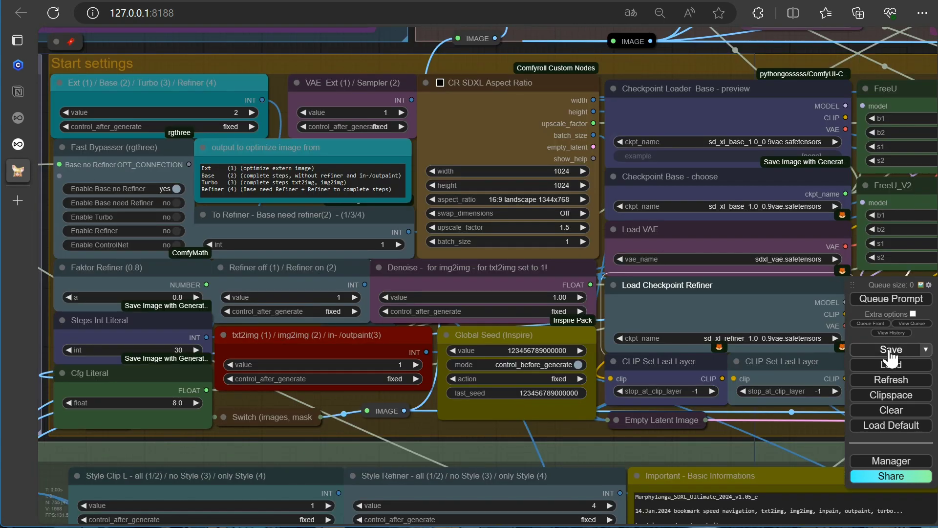
Set the CR Positive Style prompt to "drawing" and the CR Positive Clip L prompt to "woman, church".
left_click(349, 211)
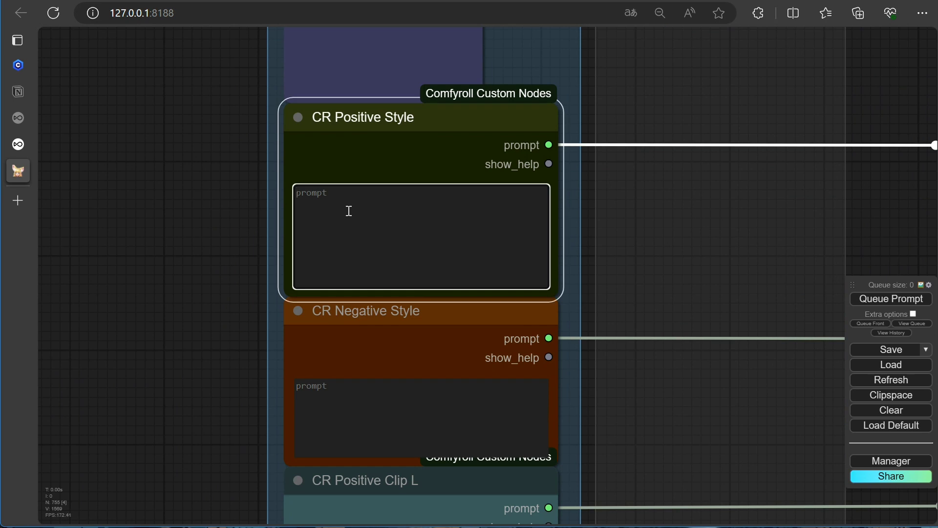
type("Winterl")
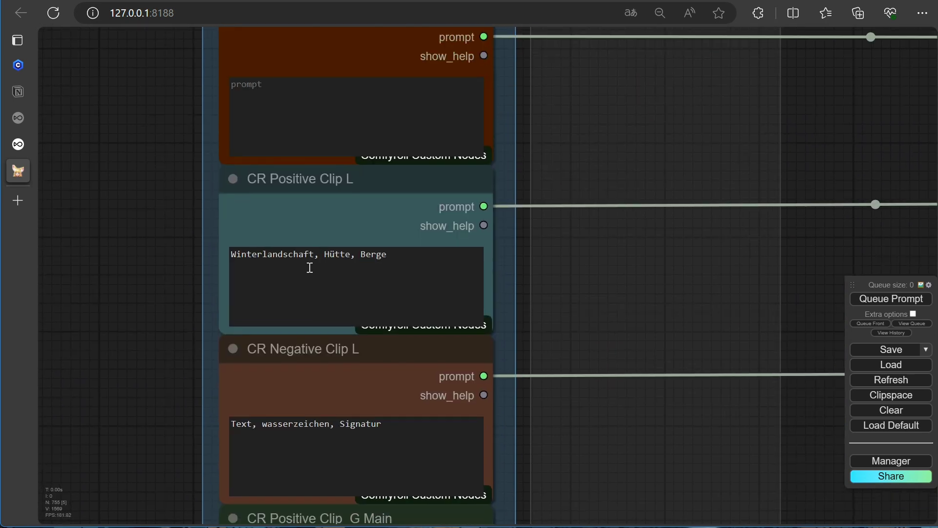
left_click_drag(398, 259, 218, 256)
type("woman, church")
Clear the CR Negative Clip L prompt and set CR Positive Clip G Main to "beautiful woman with bolnd hair wearing a blue dress".
left_click_drag(131, 367, 133, 192)
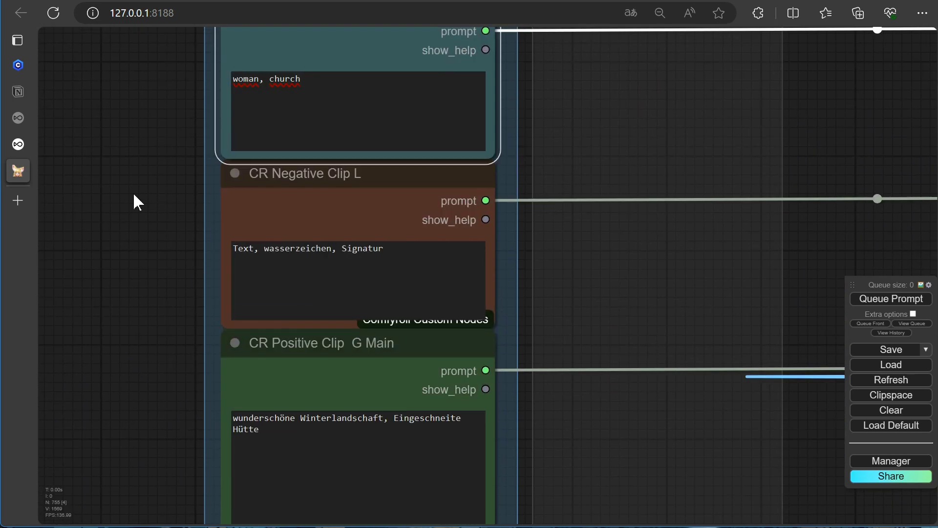
scroll(161, 220, "down", 3)
left_click_drag(273, 246, 226, 234)
type("beautiful woman")
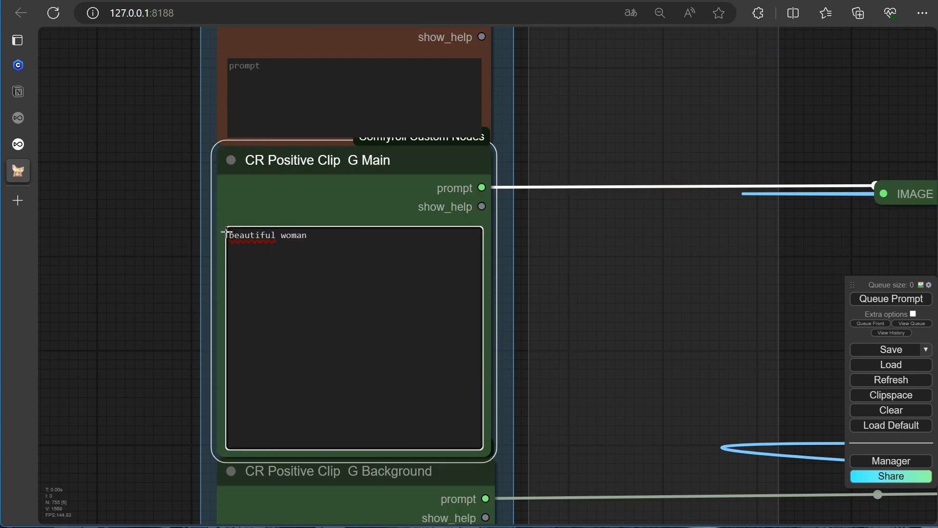
type(" with bolnd hair wearing a blue ")
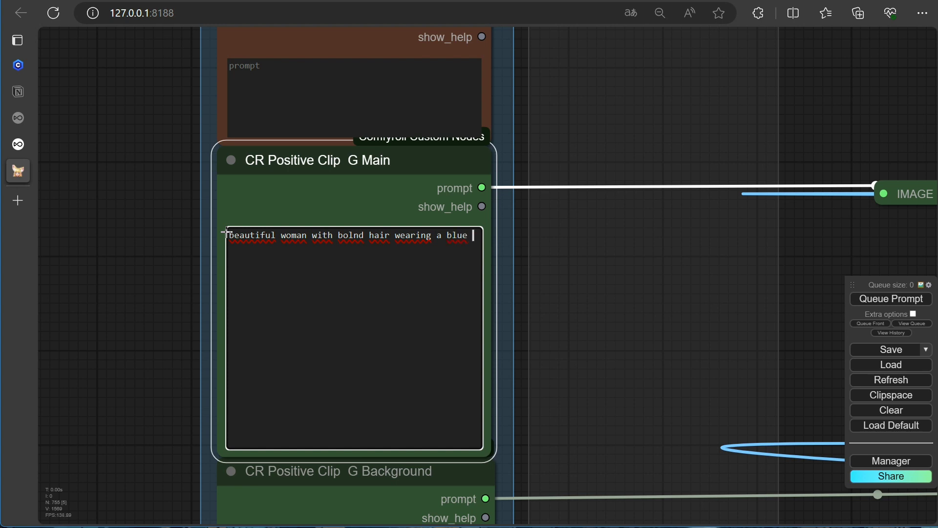
type("dress")
Set the CR Positive Clip G Background prompt to "gothic church in the background" and clear the negative Clip G prompt below it.
scroll(297, 415, "down", 4)
left_click_drag(416, 320, 211, 316)
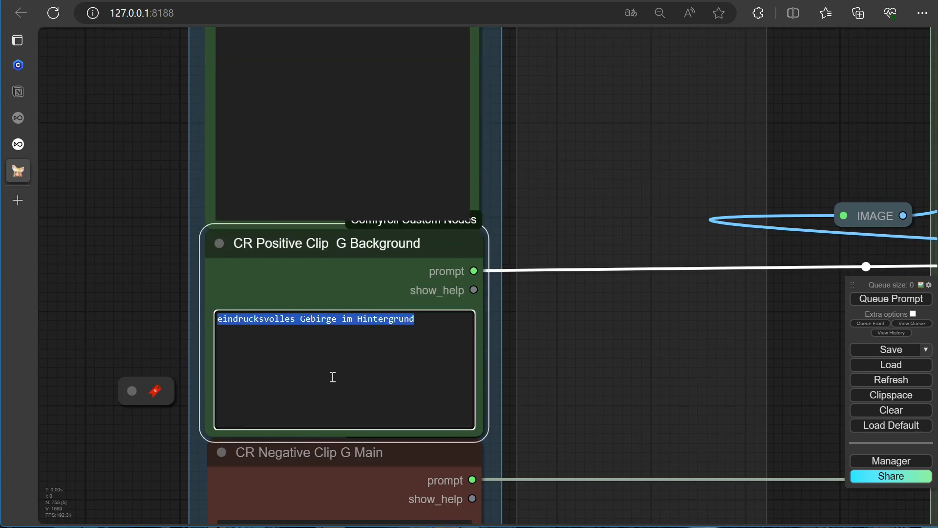
type("gothic church in the background")
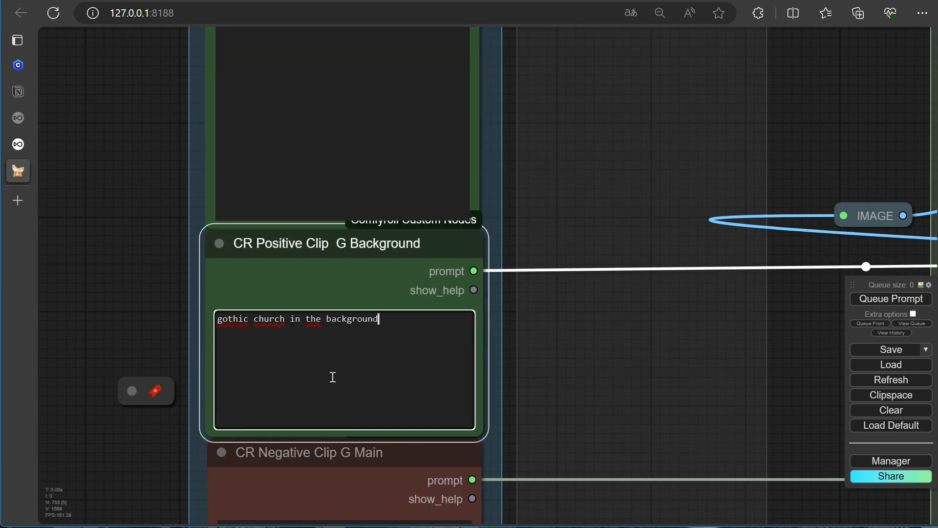
scroll(159, 222, "down", 5)
left_click_drag(153, 200, 225, 29)
left_click_drag(368, 213, 228, 198)
key("BackSpace")
Queue the prompt, check the generation progress in the console window, and examine the image in the Preview Image start node.
left_click_drag(201, 57, 157, 467)
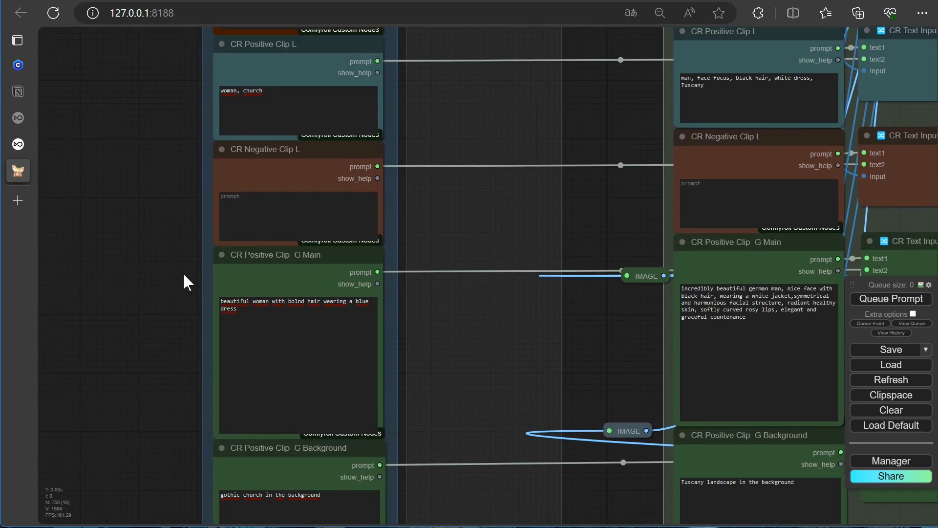
scroll(481, 328, "down", 6)
left_click(881, 300)
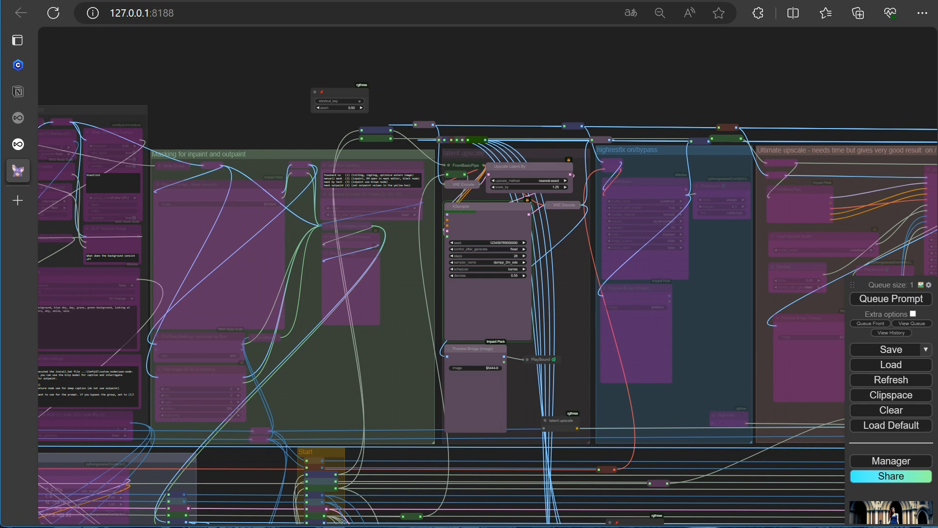
key("alt+Tab")
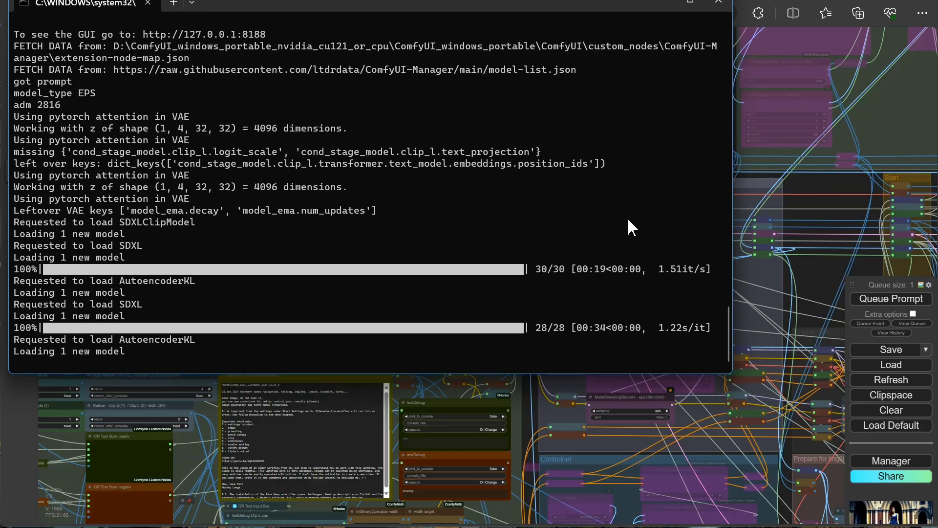
left_click(663, 5)
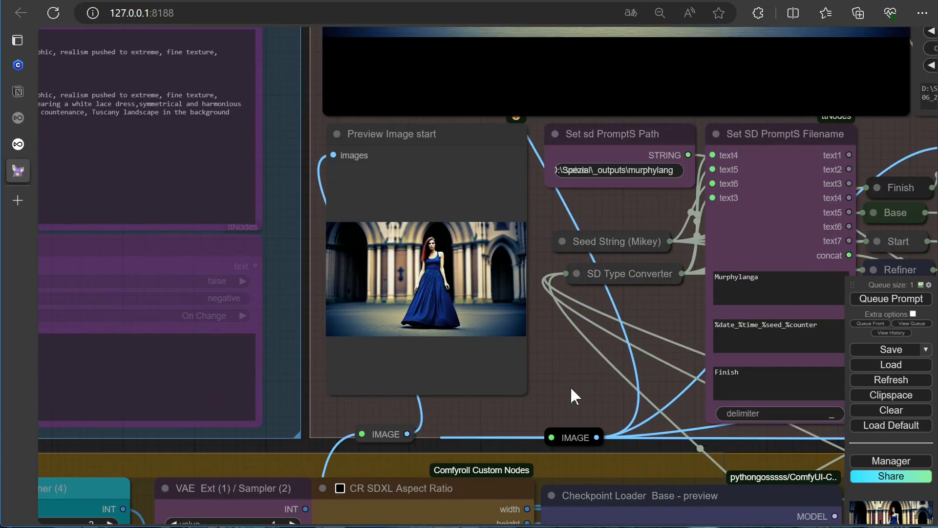
scroll(272, 313, "down", 1)
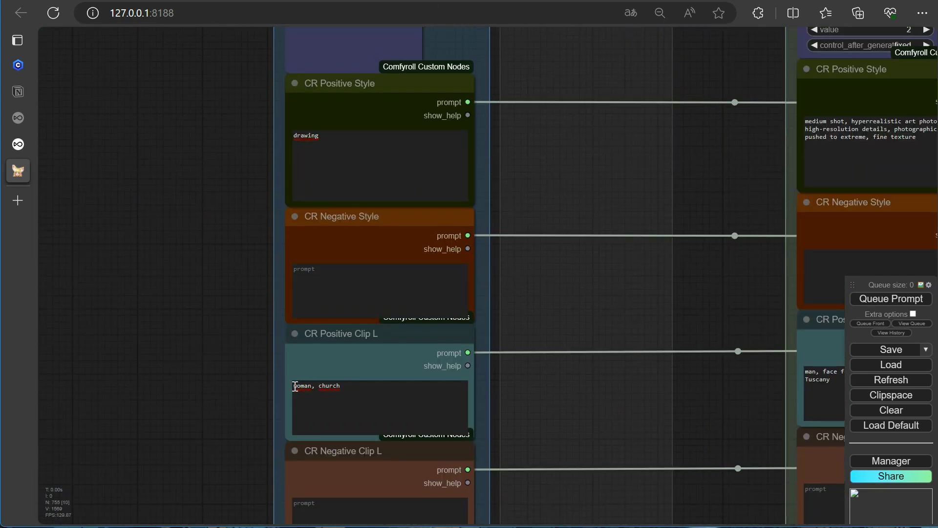
Change the CR Positive Clip L prompt to "closeup, woman, church" and the CR Positive Style prompt to "watercolor, drawing".
left_click(296, 386)
type("closeup, woman, church")
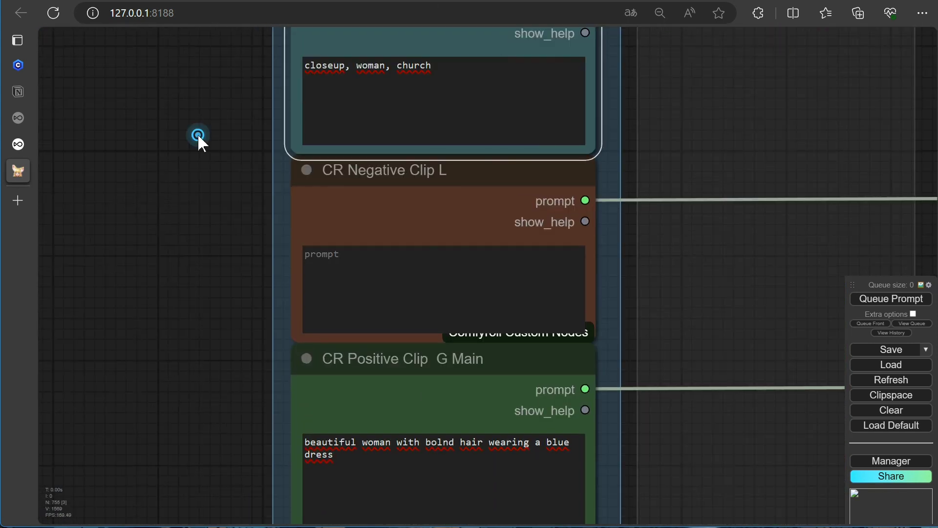
left_click(329, 182)
type("watercolor, drawing")
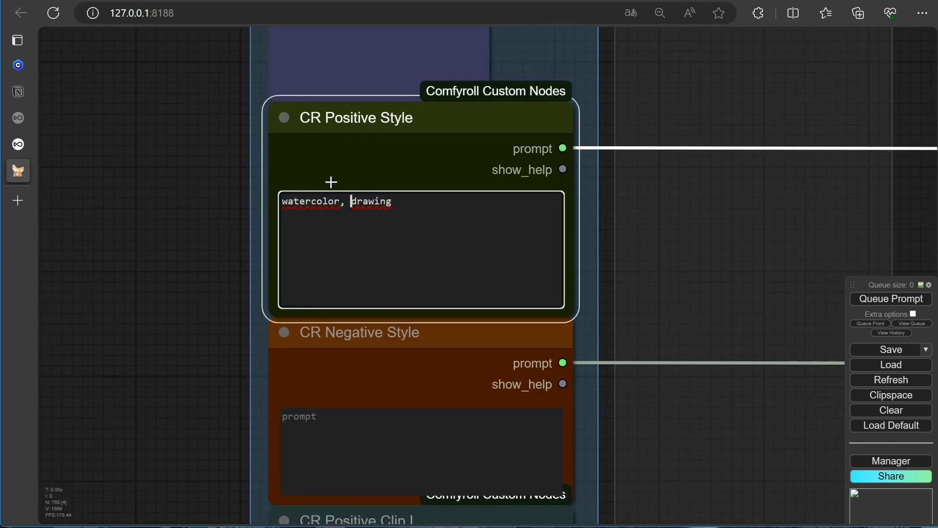
Change the CR Positive Clip G Main prompt to "closeup of a beautiful woman with blond hair wearing a blue dress" and queue the prompt.
left_click(269, 379)
type("closeup of a beautiful woman with bolnd hair wearing a blue dress")
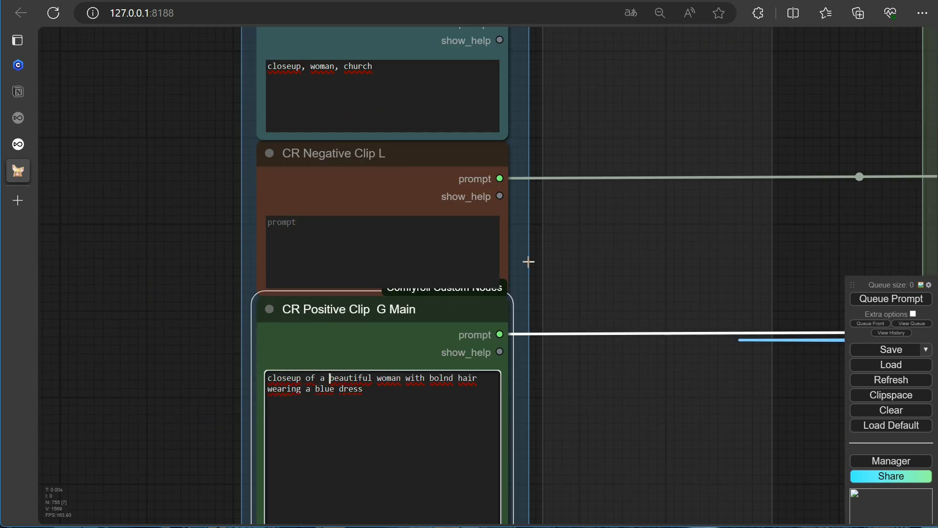
double_click(442, 378)
type("blond")
left_click(898, 298)
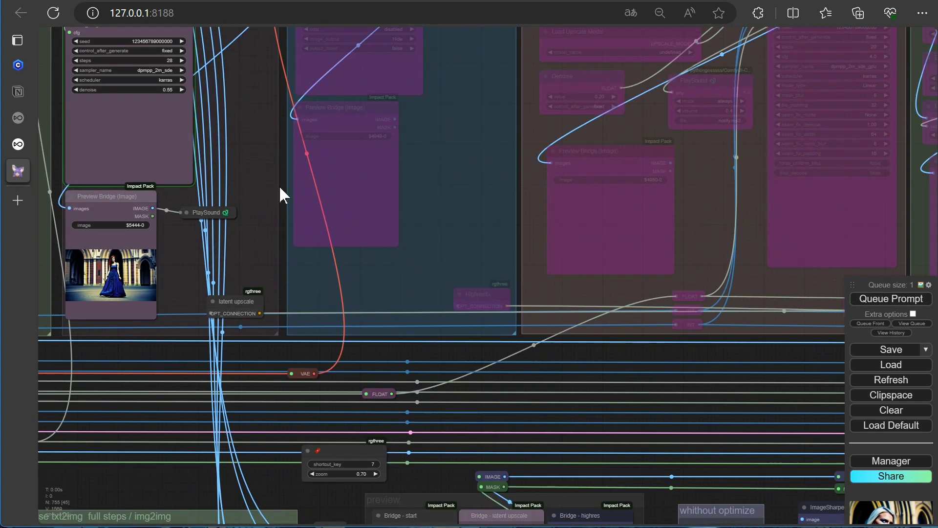
Stop following the execution and examine the upscale toggles in the Fast Bypasser node and the detailer toggles in the Fast Muter node.
right_click(258, 244)
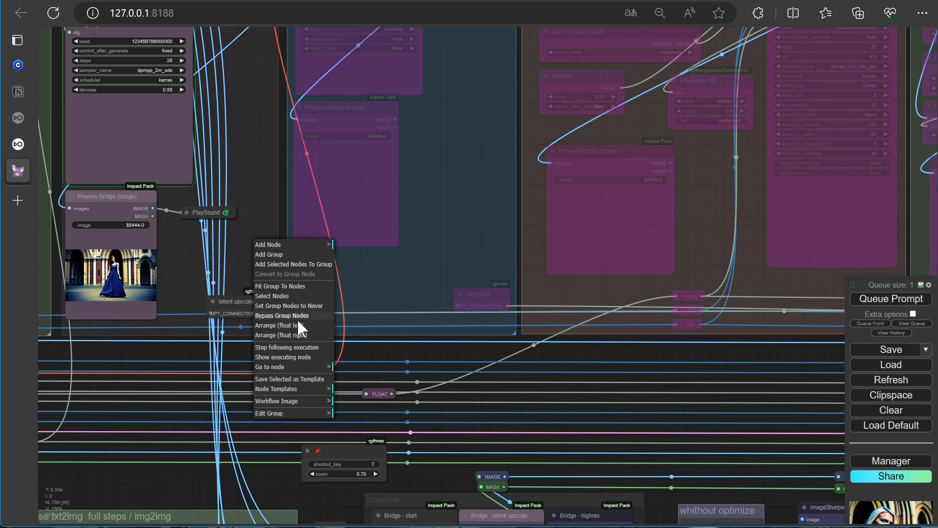
left_click(279, 354)
scroll(78, 181, "down", 6)
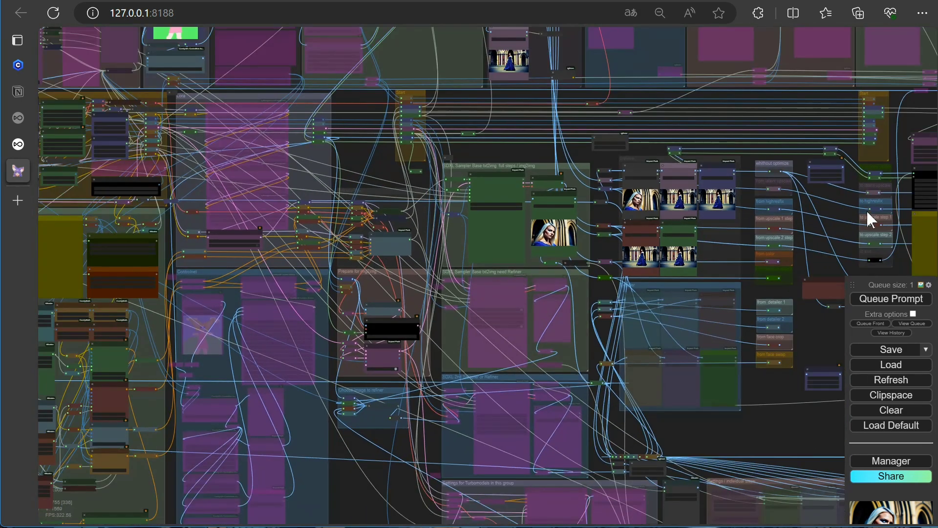
scroll(865, 208, "up", 6)
left_click_drag(837, 181, 321, 254)
scroll(562, 194, "up", 5)
scroll(568, 194, "up", 3)
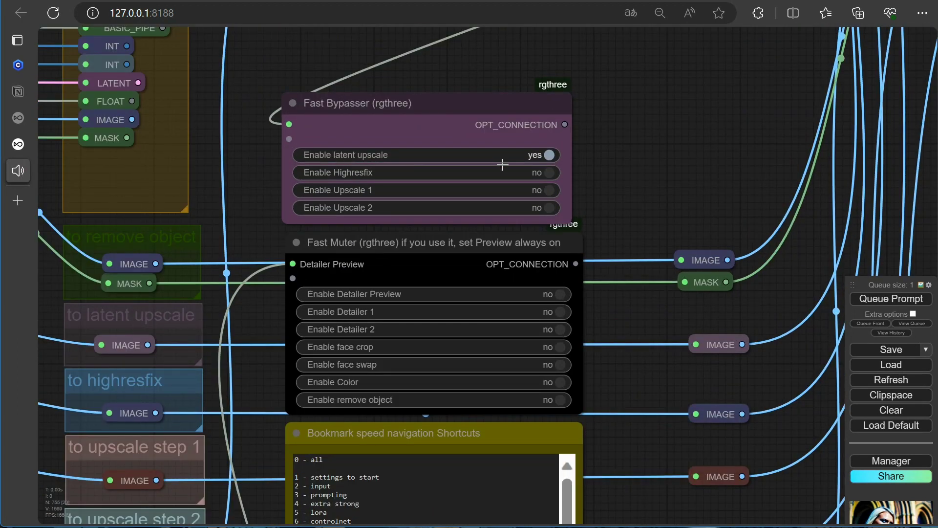
scroll(665, 171, "down", 3)
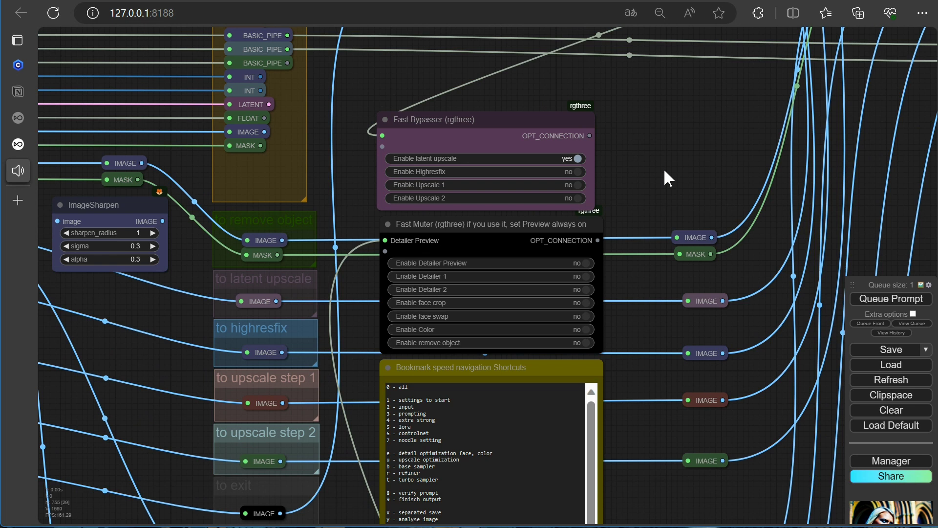
left_click_drag(654, 170, 848, 151)
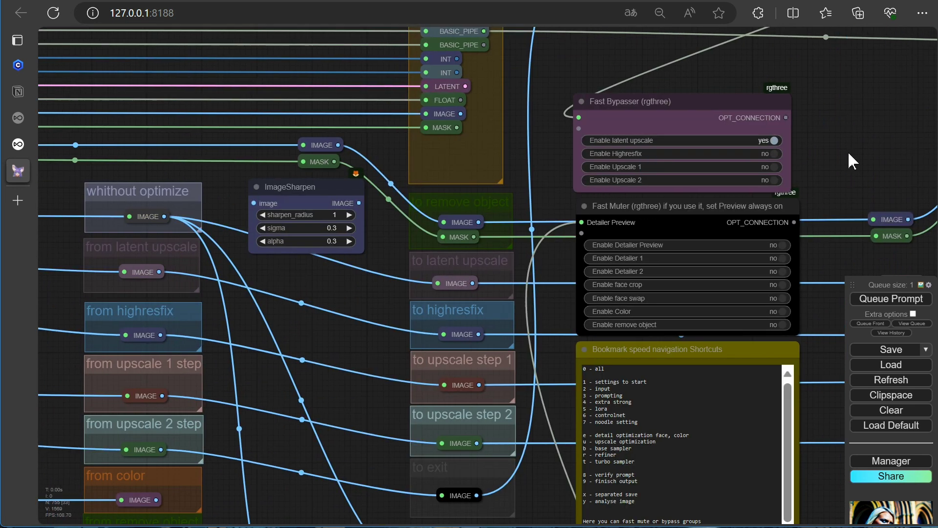
Enlarge the Info for face optimize note beside the to color and to detailer 1 groups to fit its whole text.
left_click_drag(364, 347, 403, 54)
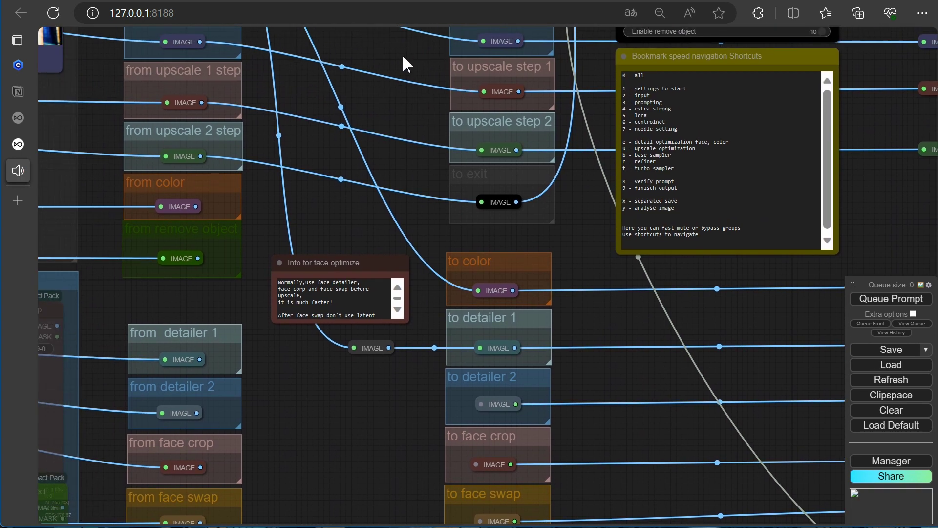
scroll(292, 276, "up", 5)
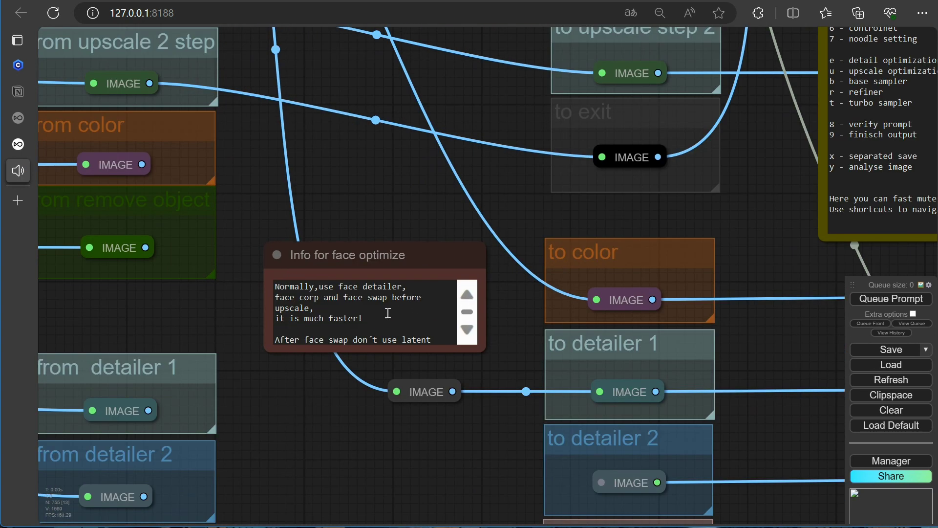
left_click_drag(485, 351, 504, 364)
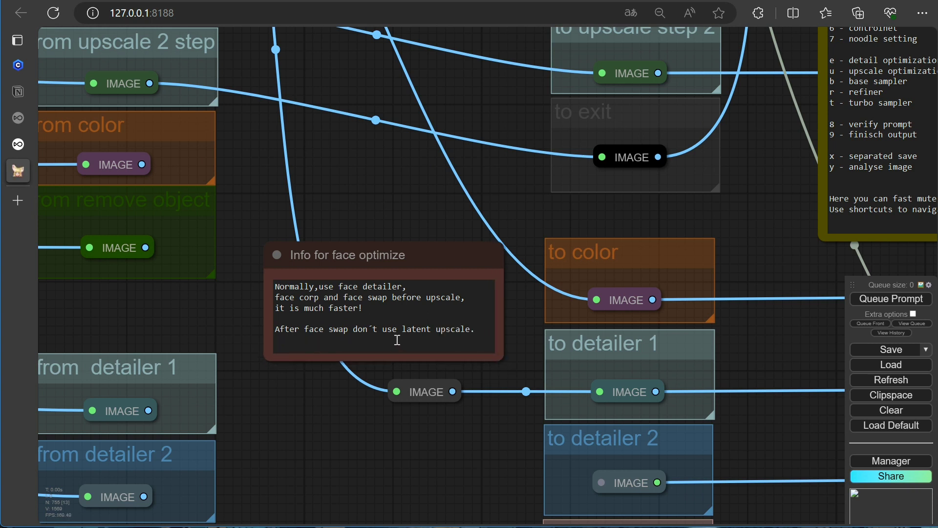
Enlarge the Bookmark speed navigation Shortcuts note until its whole text fits without scrolling.
scroll(750, 174, "down", 3)
left_click_drag(740, 180, 253, 230)
scroll(499, 286, "up", 3)
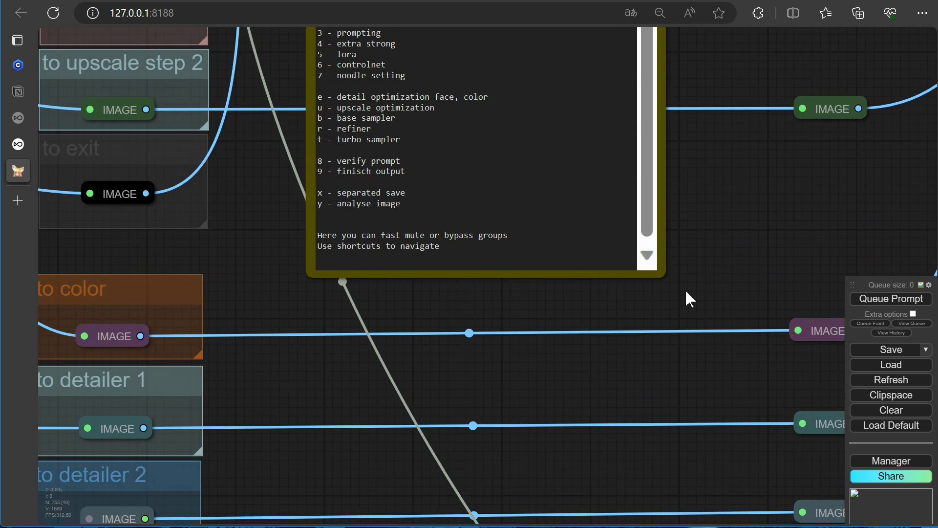
left_click_drag(665, 278, 670, 293)
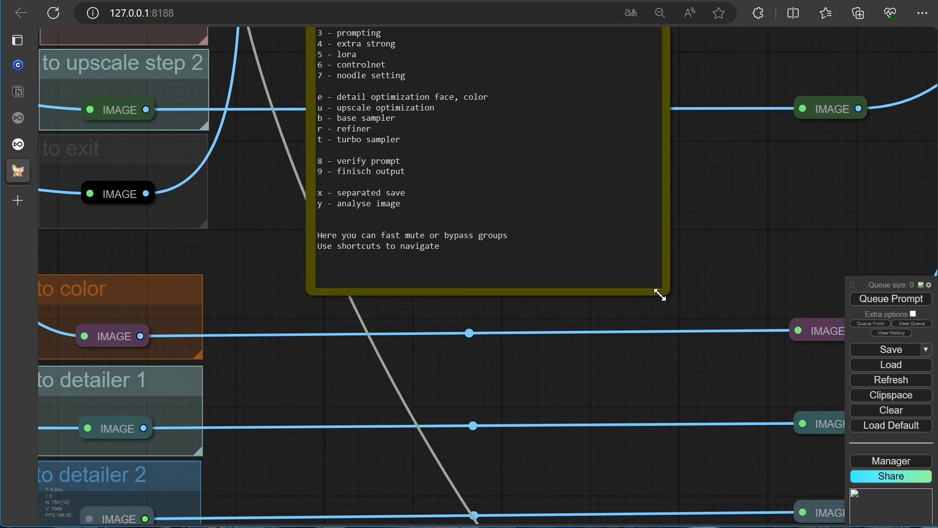
Disable latent upscale and enable Highresfix in the Fast Bypasser node above the Fast Muter.
left_click_drag(248, 255, 592, 429)
scroll(286, 127, "down", 6)
left_click_drag(265, 130, 504, 288)
scroll(482, 218, "down", 3)
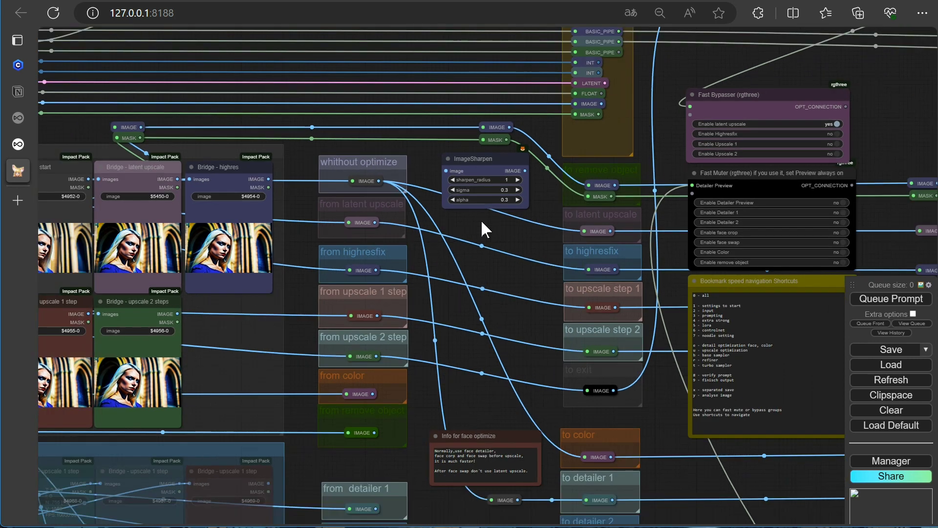
scroll(831, 149, "up", 5)
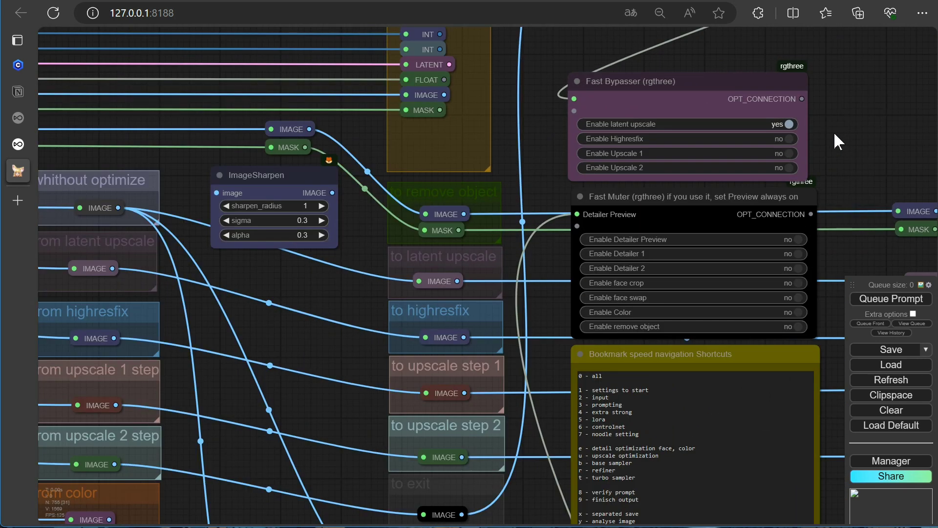
left_click(790, 125)
left_click(794, 140)
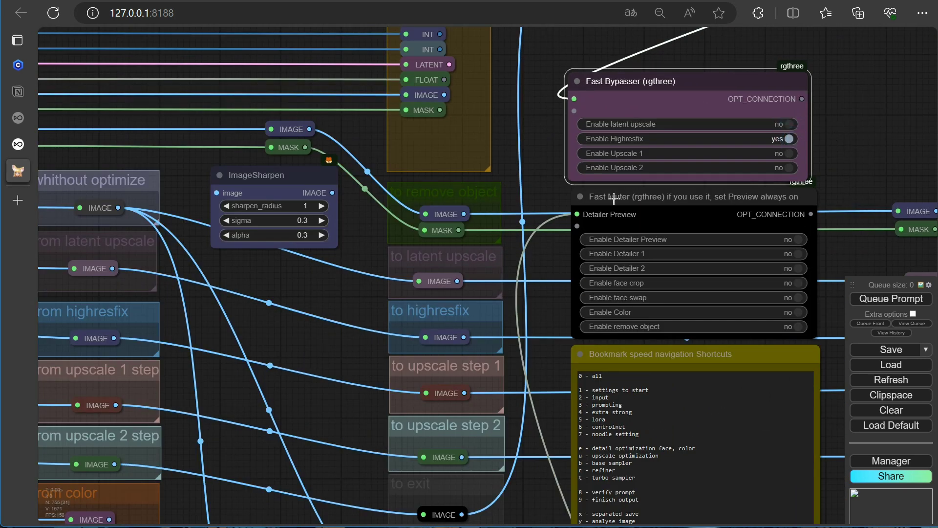
scroll(308, 305, "down", 1)
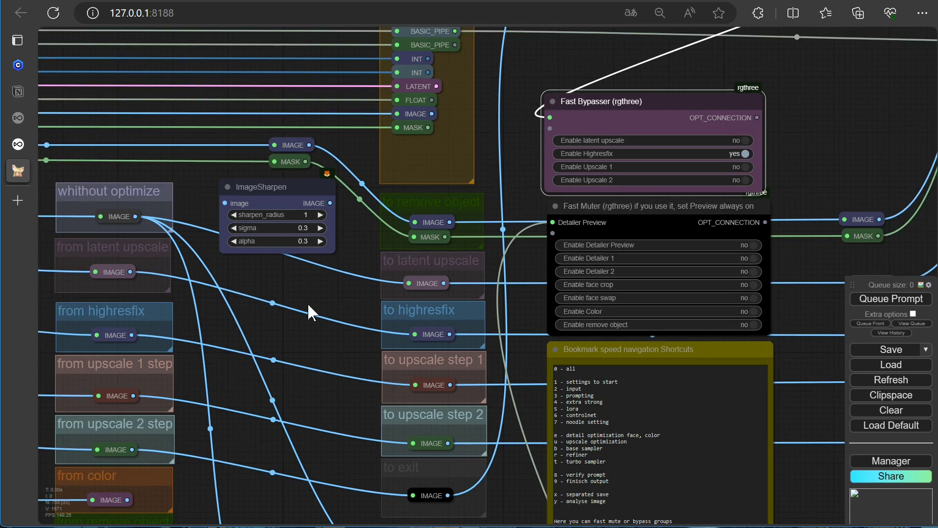
left_click_drag(303, 335, 440, 341)
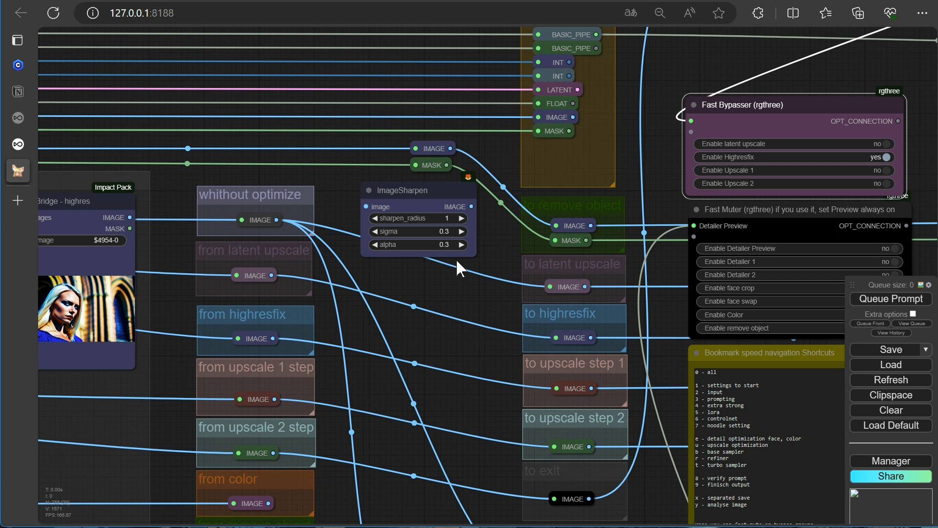
left_click_drag(275, 220, 503, 282)
scroll(460, 315, "down", 4)
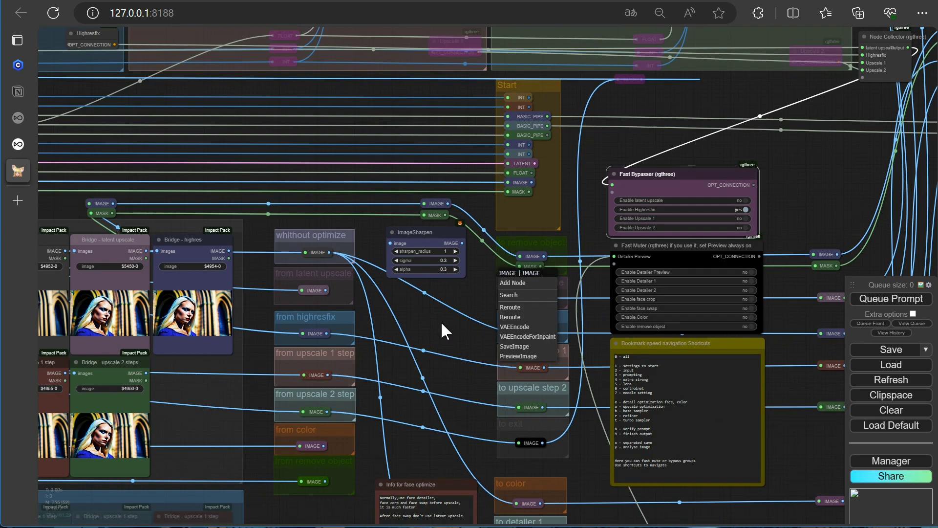
scroll(441, 321, "down", 6)
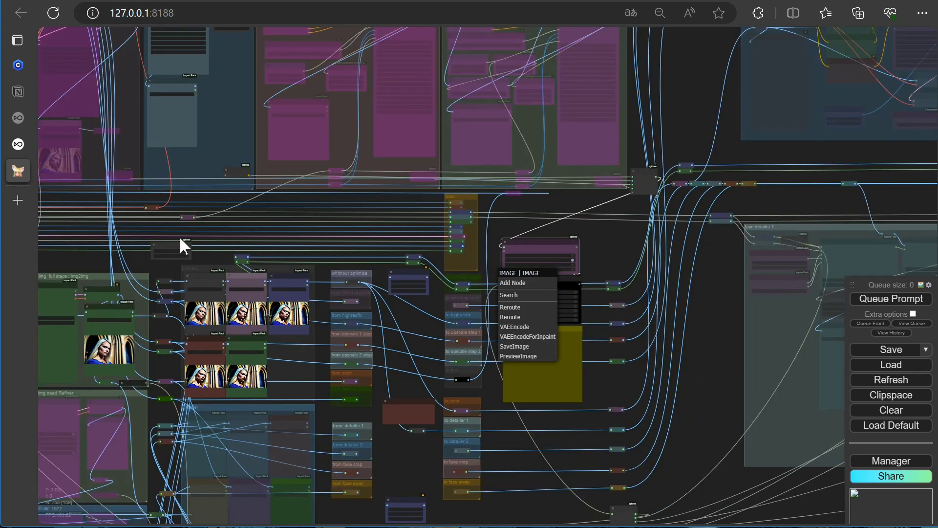
left_click_drag(154, 274, 264, 298)
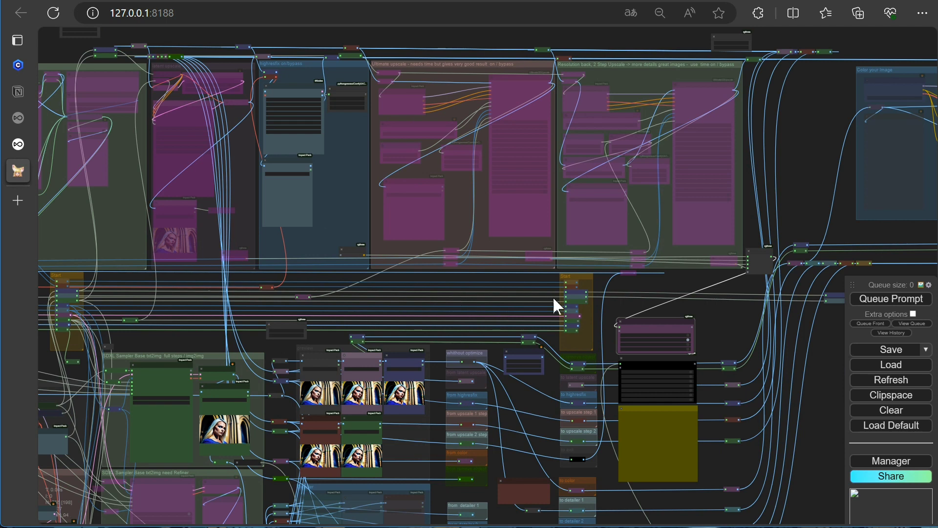
Enable Base need Refiner in place of Base no Refiner, and enable Refiner, in the Start settings Fast Bypasser.
scroll(553, 298, "down", 3)
left_click_drag(381, 146, 479, 215)
left_click_drag(155, 130, 665, 105)
scroll(272, 377, "up", 10)
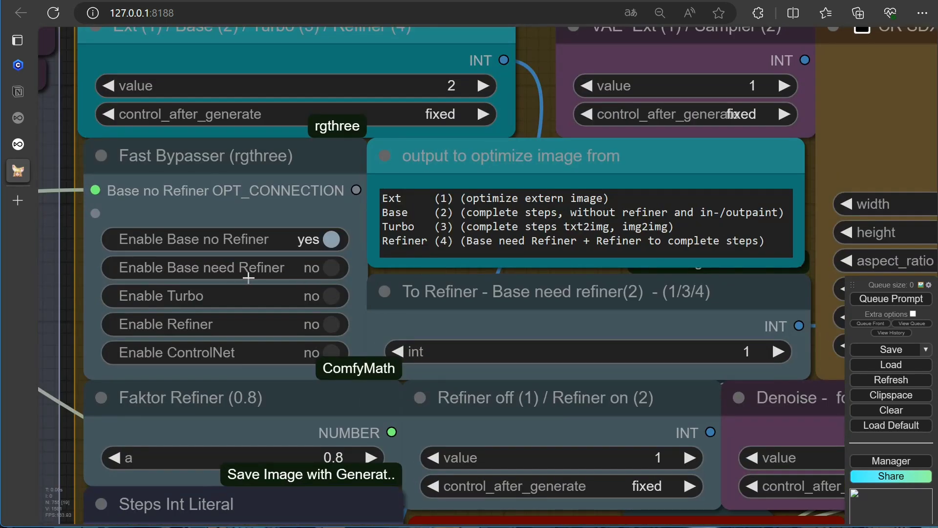
left_click(325, 269)
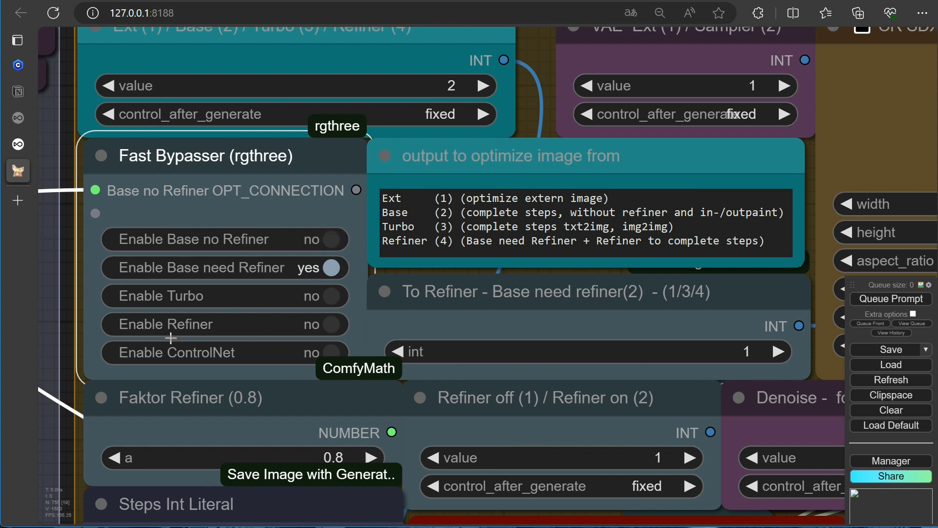
left_click(331, 326)
Set the Ext / Base / Turbo / Refiner output selector to 4 and queue the prompt.
left_click_drag(532, 57, 541, 113)
left_click(489, 142)
left_click(489, 142)
scroll(797, 175, "down", 5)
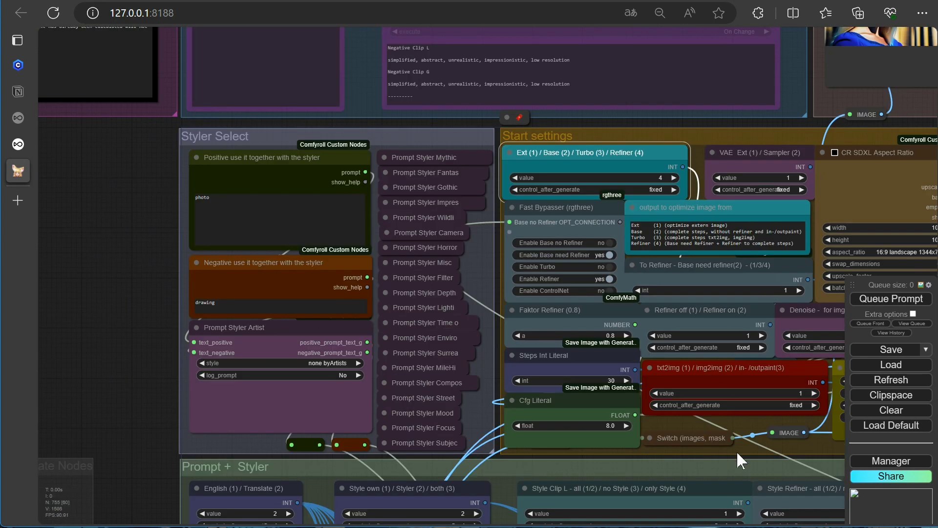
scroll(737, 451, "up", 2)
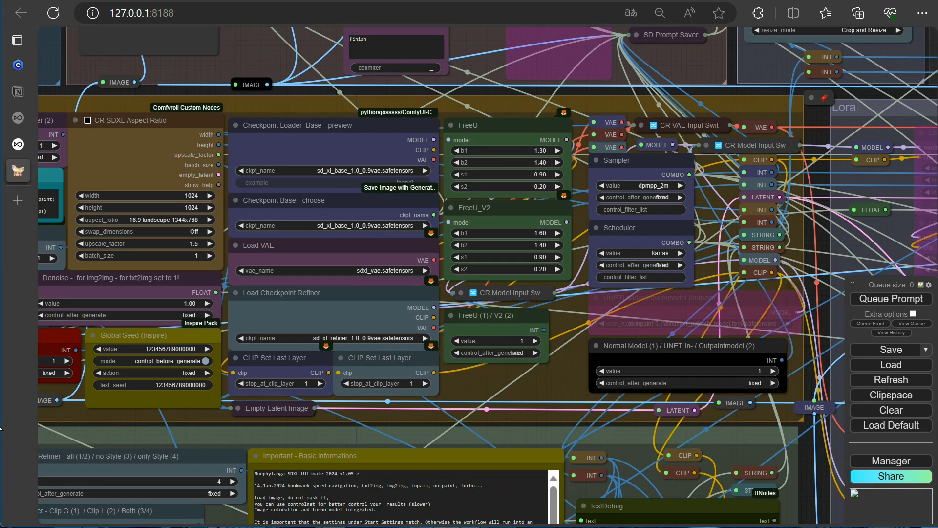
left_click(884, 306)
Examine the previews in the SDXL Sampler Base txt2img need Refiner and SDXL 2nd Sampler or Refiner groups.
scroll(694, 348, "down", 5)
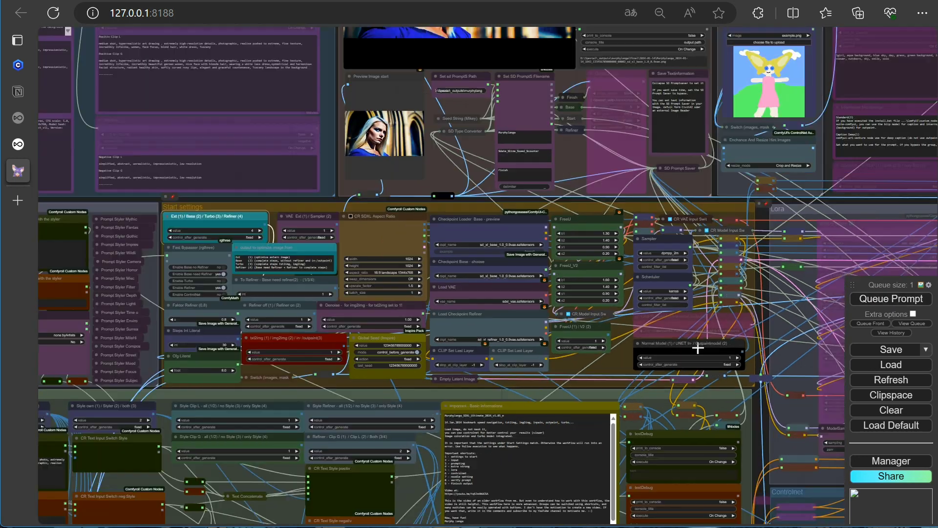
scroll(730, 383, "up", 5)
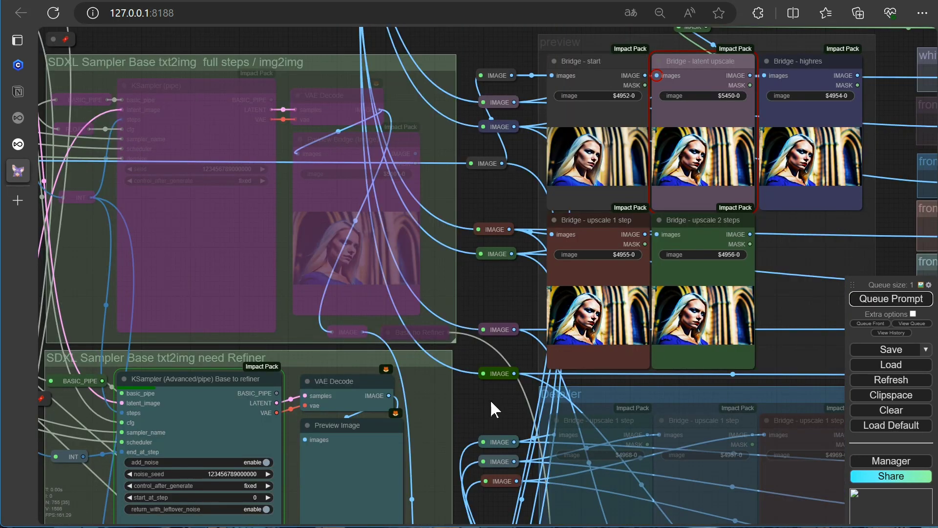
left_click_drag(491, 400, 556, 202)
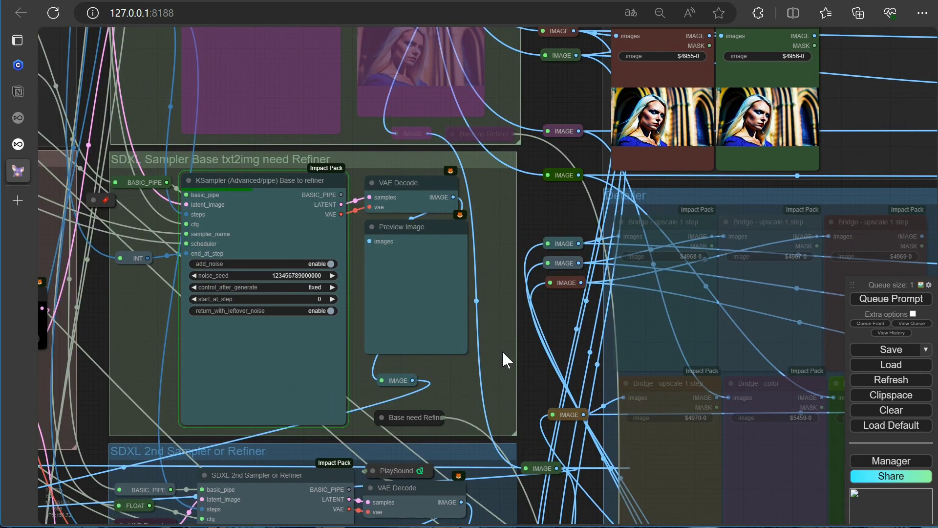
scroll(539, 362, "down", 3)
scroll(541, 218, "up", 2)
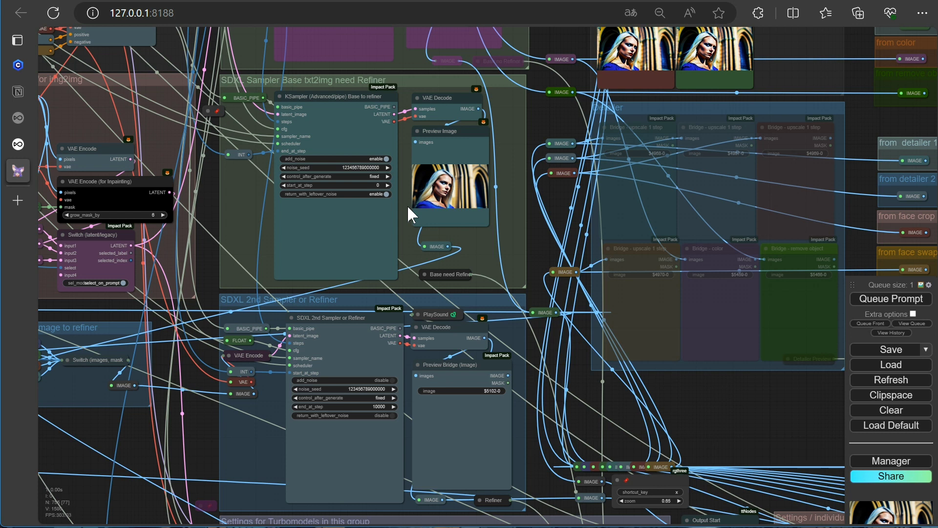
scroll(407, 204, "up", 8)
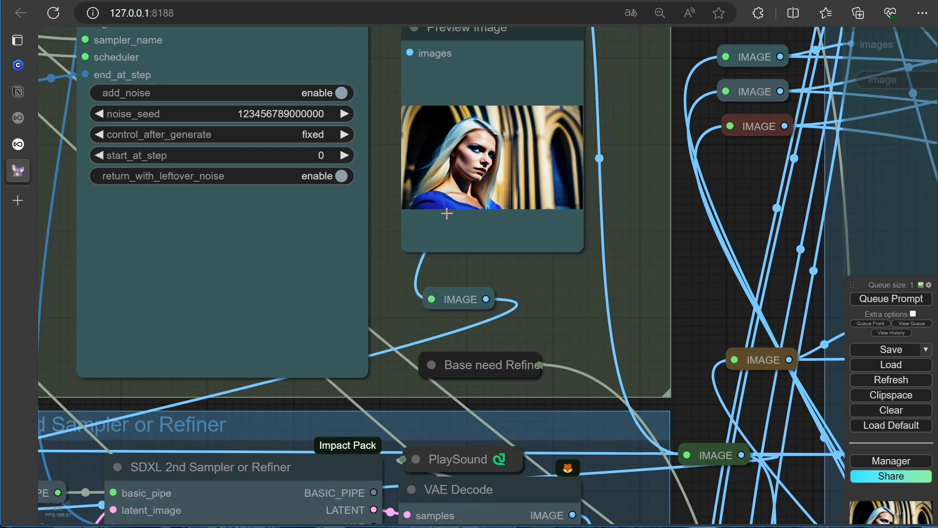
scroll(472, 229, "up", 5)
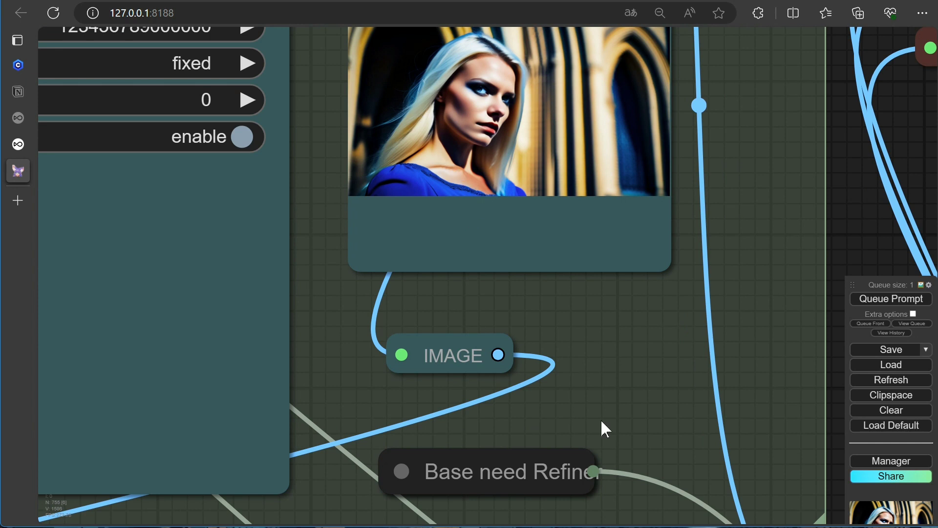
scroll(593, 385, "down", 10)
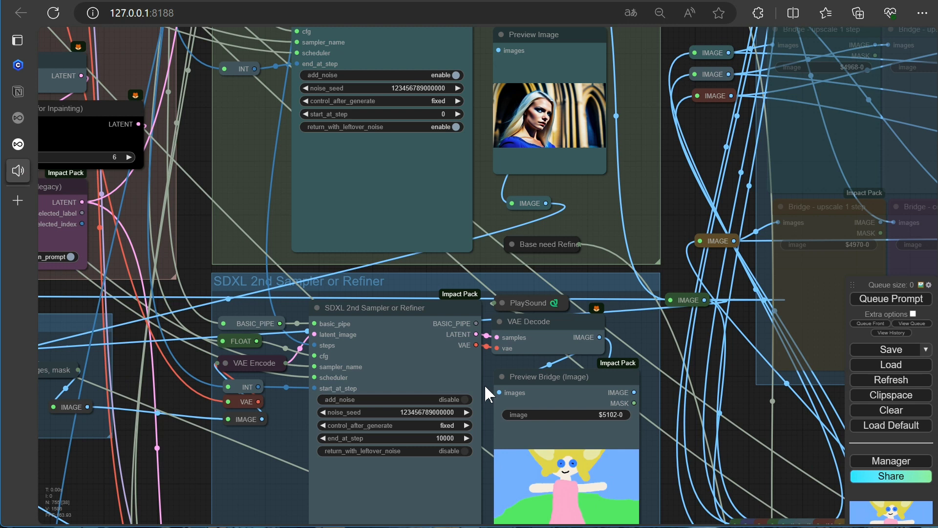
scroll(485, 387, "down", 5)
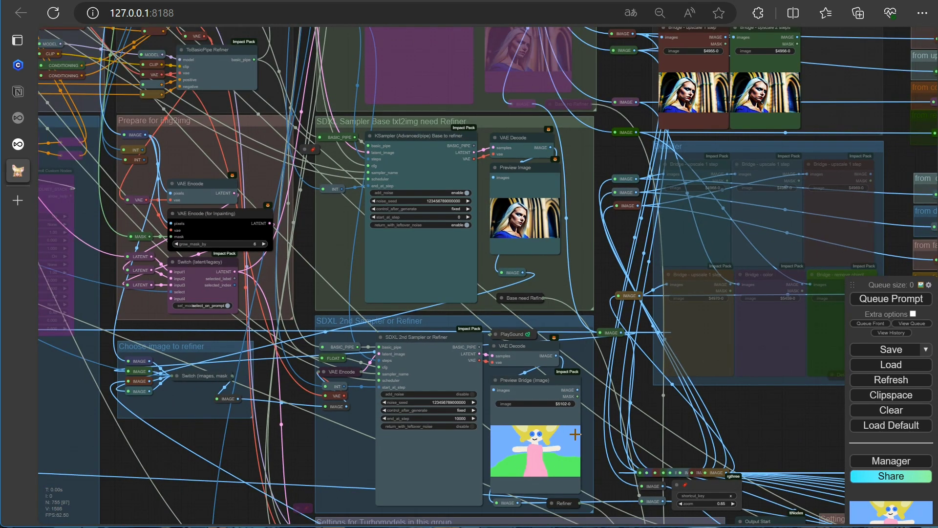
scroll(572, 433, "down", 3)
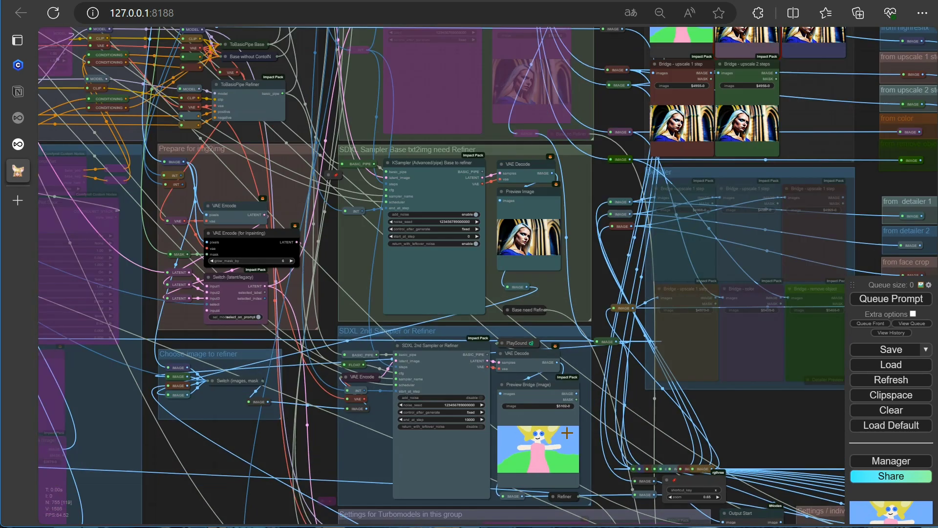
Set To Refiner to 2 and the Refiner off/on switch to 2 in Start settings, and queue the prompt.
scroll(218, 429, "down", 10)
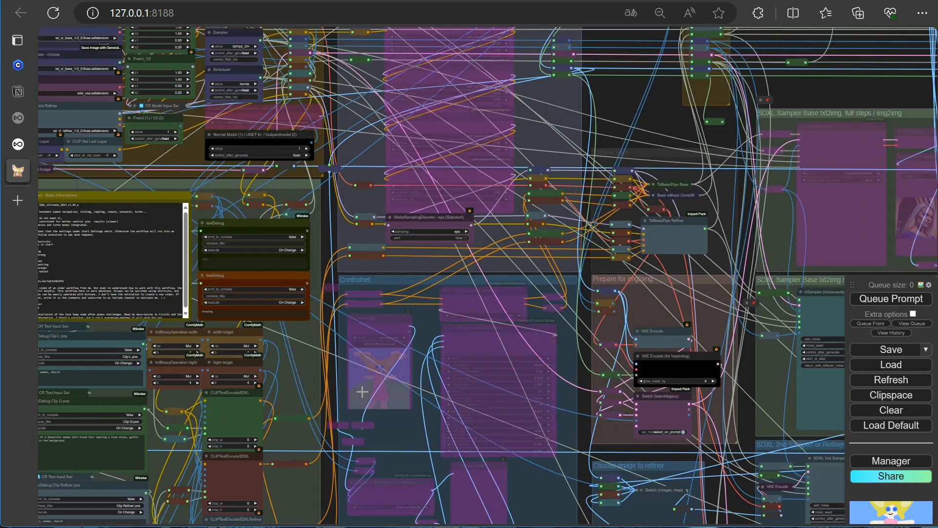
left_click_drag(141, 189, 369, 273)
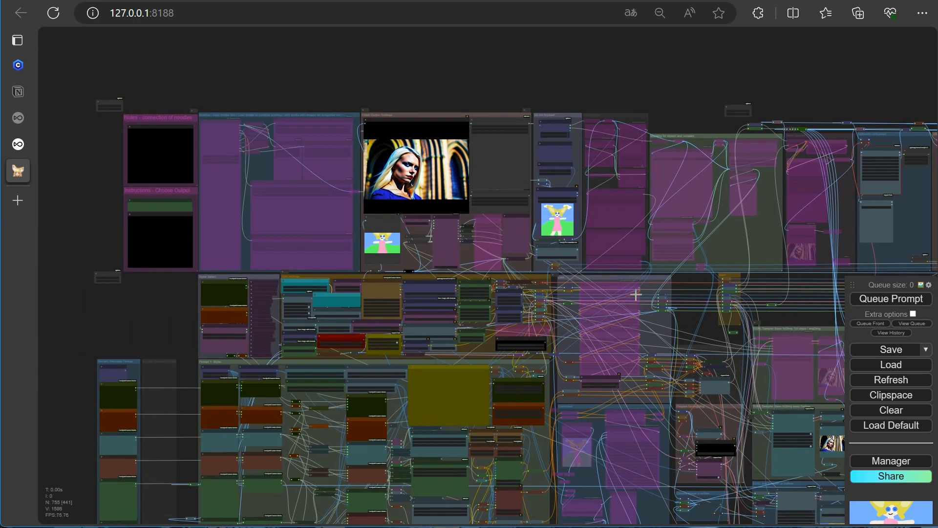
scroll(255, 314, "up", 10)
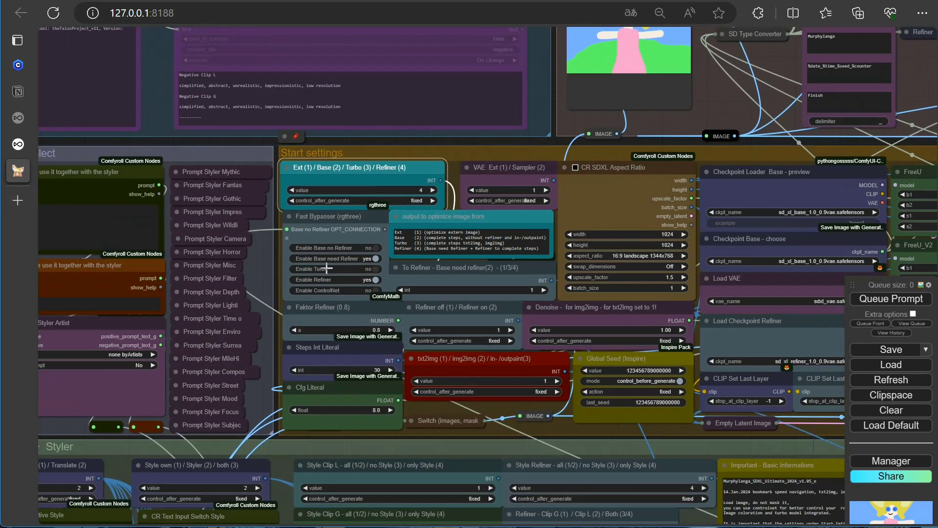
scroll(327, 268, "up", 4)
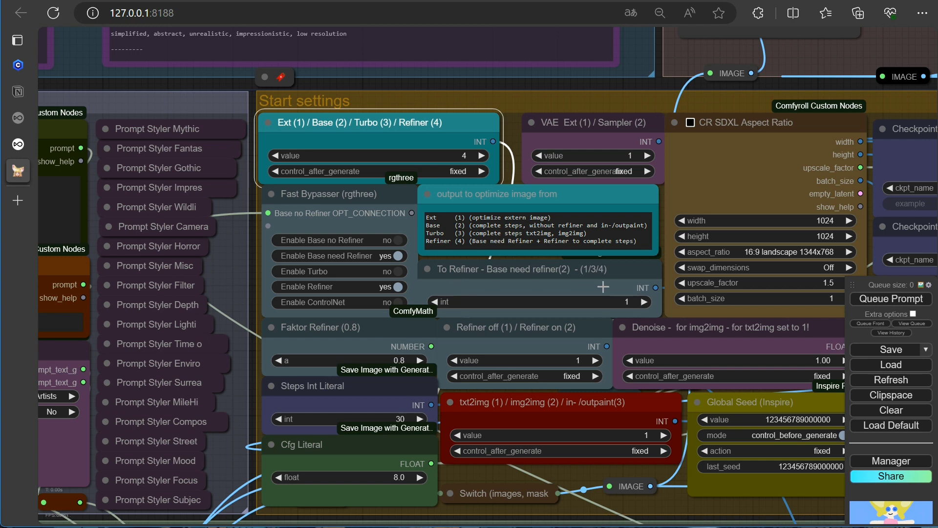
left_click(645, 302)
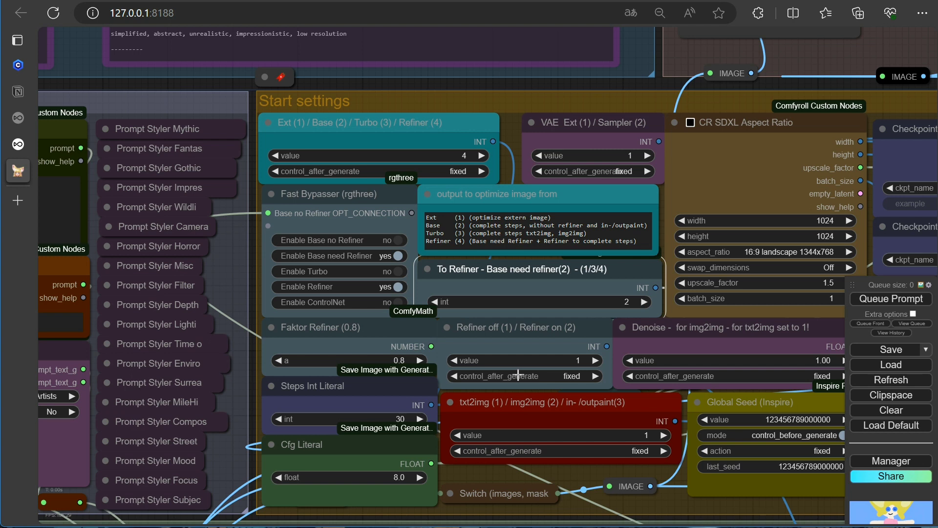
left_click(599, 362)
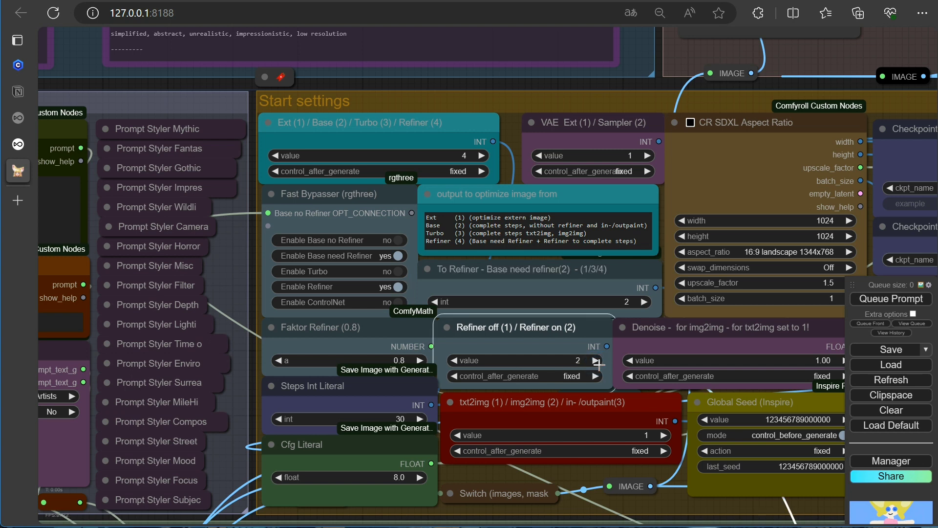
left_click(877, 308)
Follow the new run and compare the base sampler's preview image with the refiner's Preview Bridge image.
scroll(723, 382, "down", 9)
left_click_drag(726, 441, 109, 436)
scroll(398, 369, "down", 3)
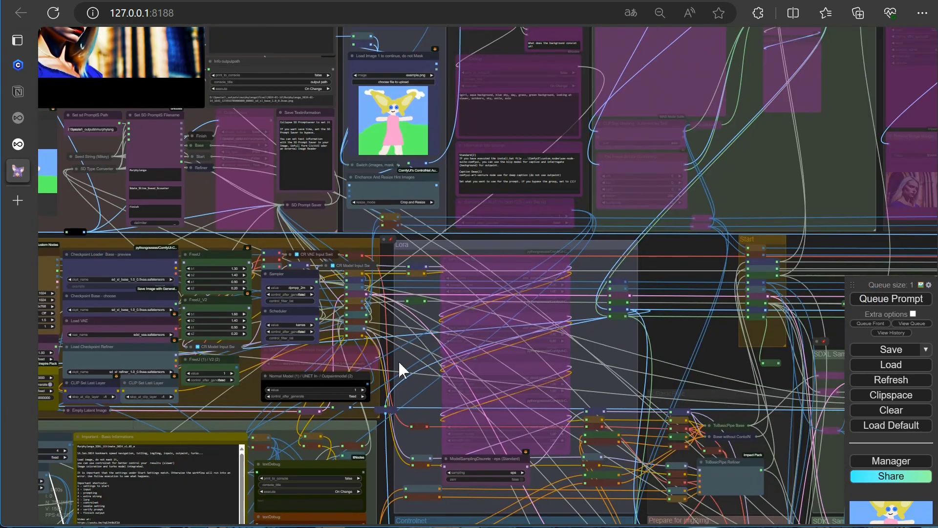
scroll(570, 336, "up", 3)
left_click_drag(610, 344, 251, 111)
scroll(377, 282, "up", 6)
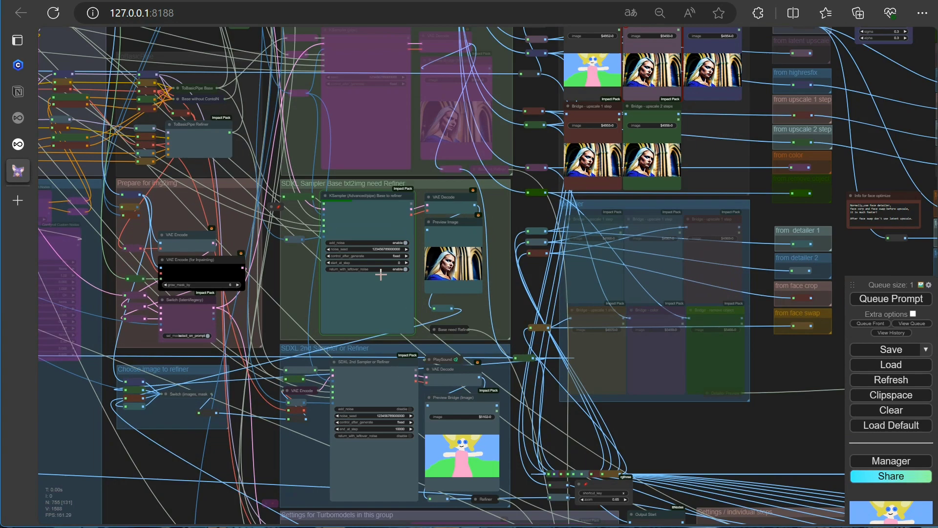
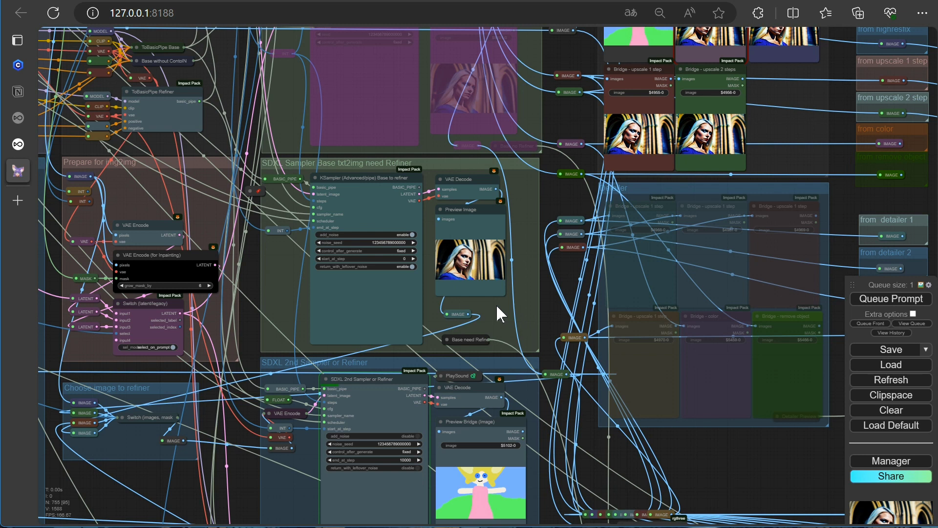
scroll(497, 304, "up", 10)
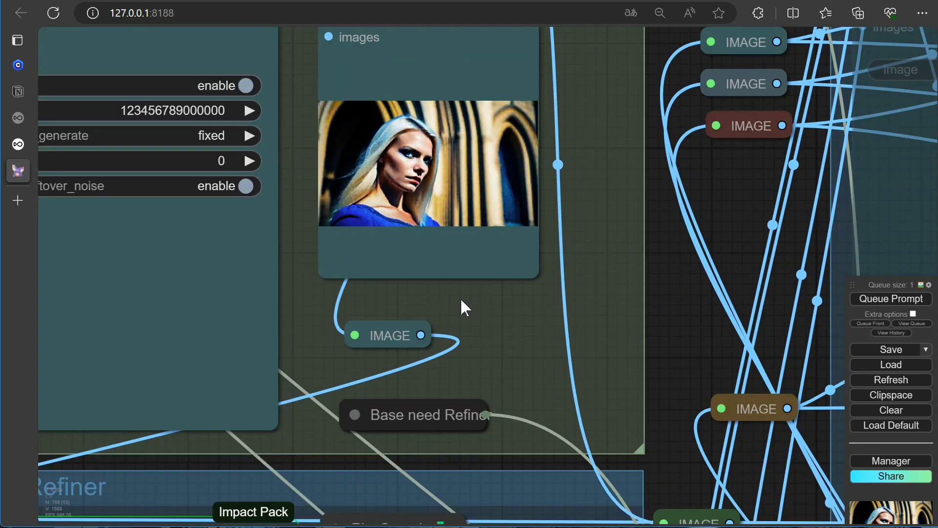
scroll(461, 300, "up", 8)
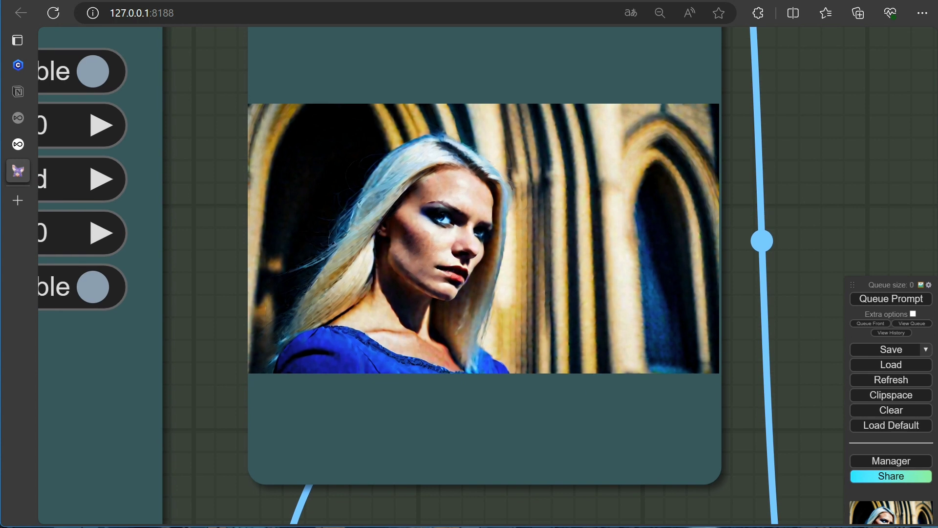
scroll(562, 384, "down", 10)
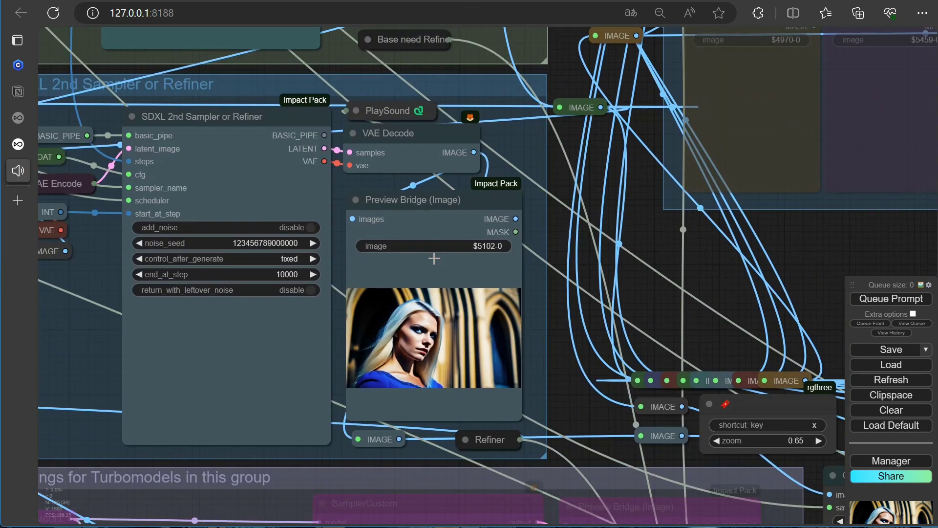
Examine the refiner's Preview Bridge image up close in the SDXL 2nd Sampler or Refiner group.
scroll(435, 258, "up", 13)
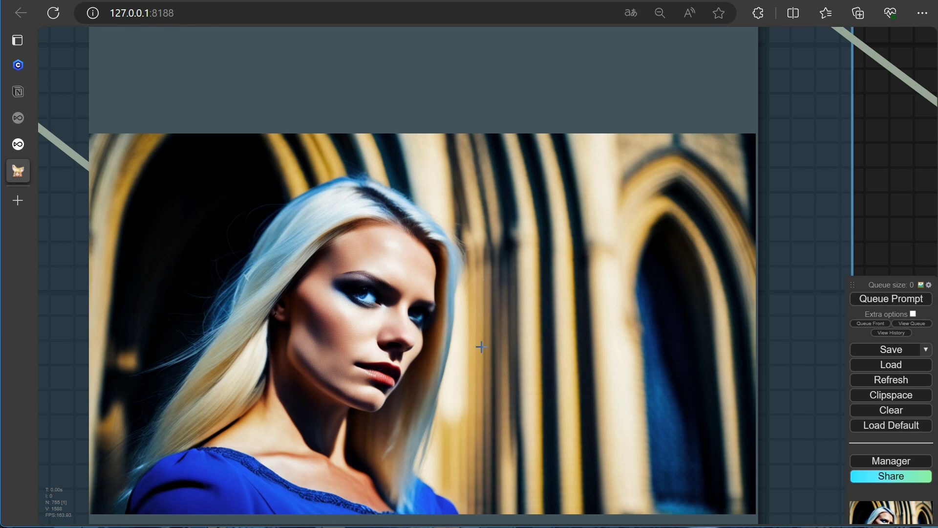
scroll(482, 347, "down", 18)
scroll(482, 347, "down", 12)
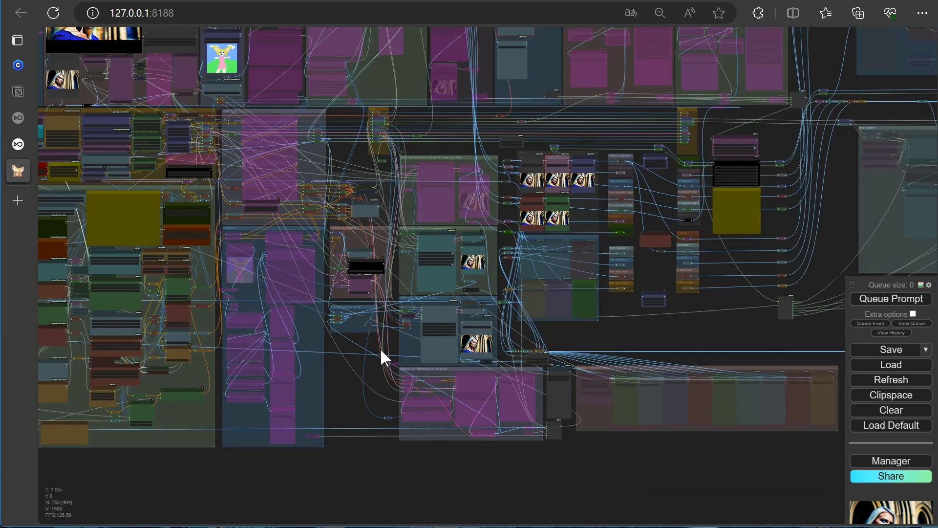
Try to choose an upscale model for the hiresfixScale node in the highresfix on/bypass group.
left_click_drag(363, 368, 404, 523)
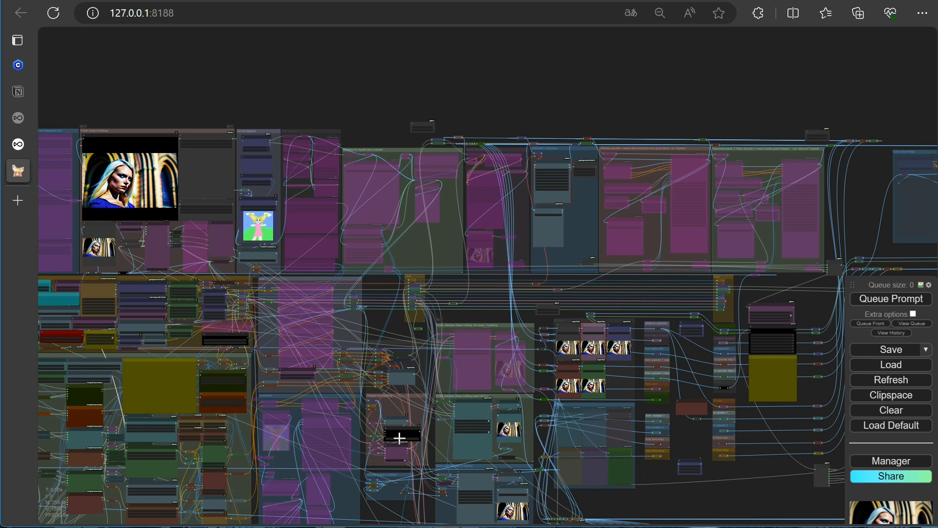
scroll(579, 177, "up", 10)
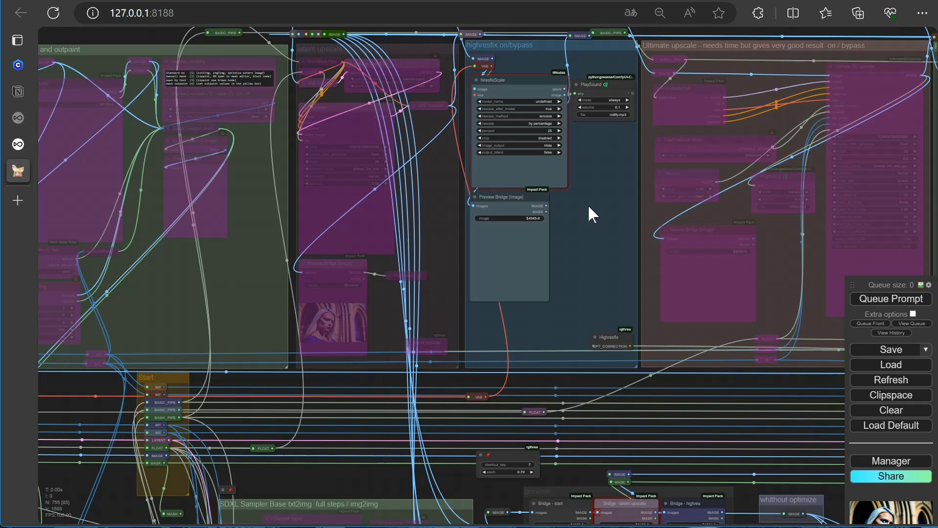
scroll(511, 341, "up", 5)
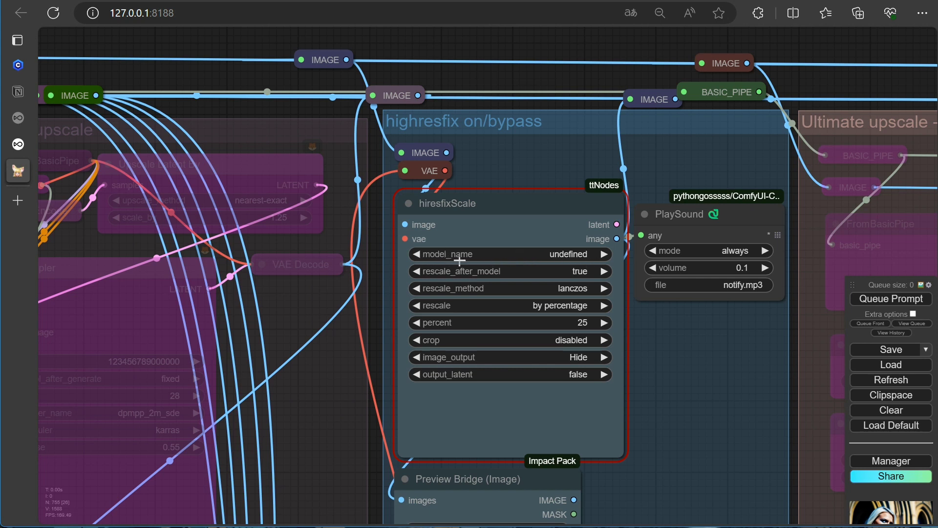
left_click(557, 254)
left_click(557, 255)
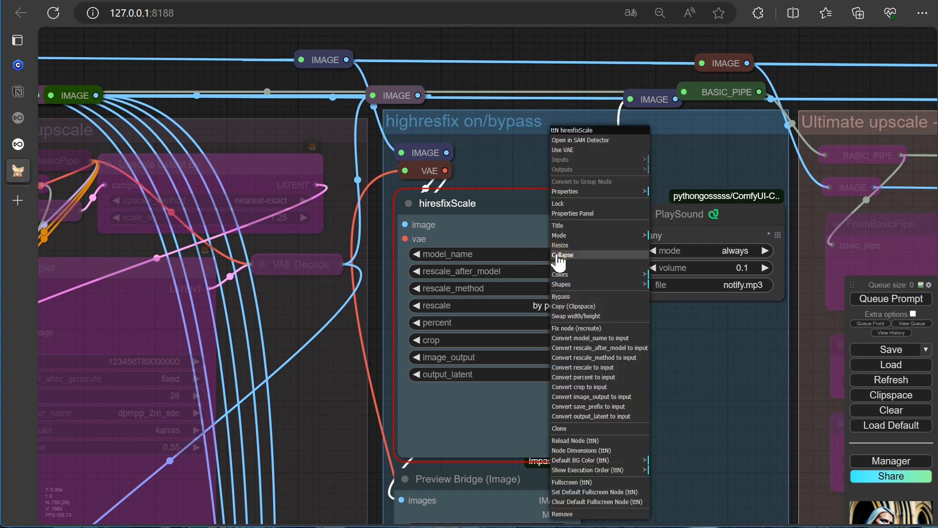
left_click(517, 259)
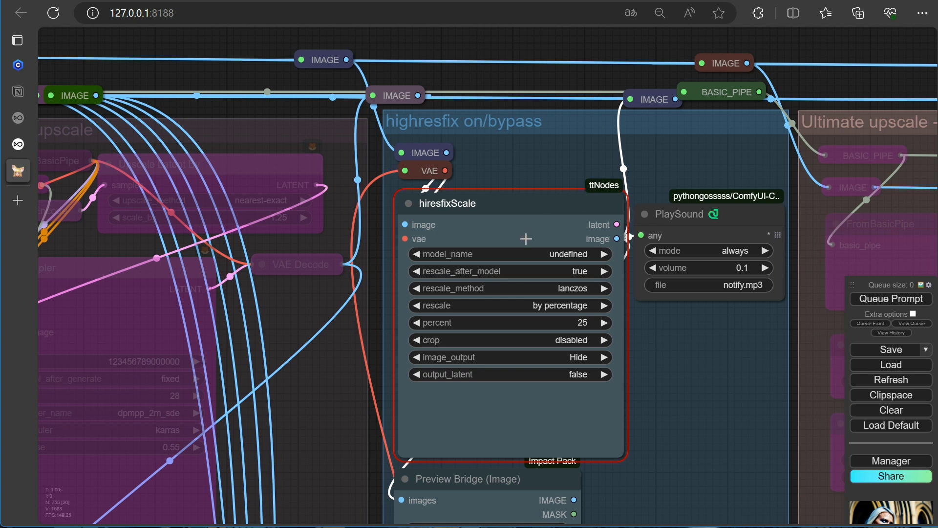
left_click(675, 344)
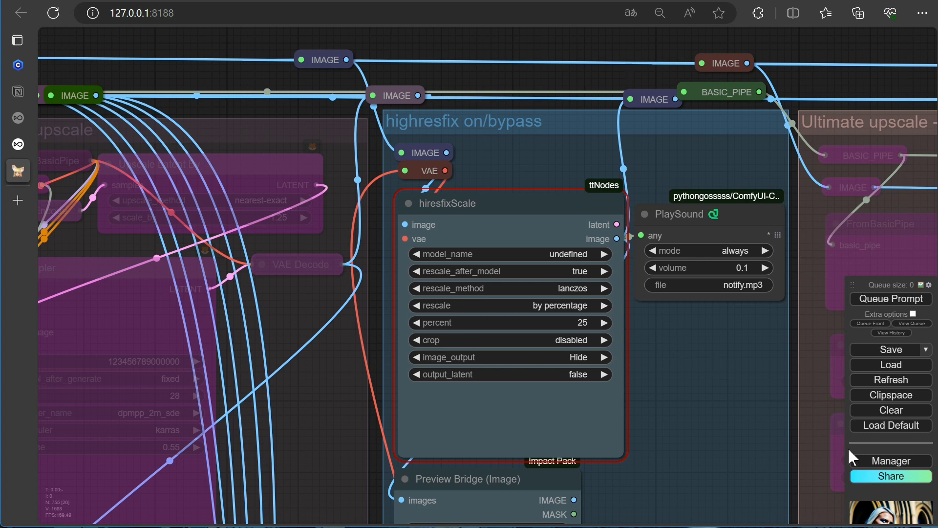
Search the ComfyUI Manager's installable models for "upsc", review the upscalers, and close the Manager.
left_click(882, 465)
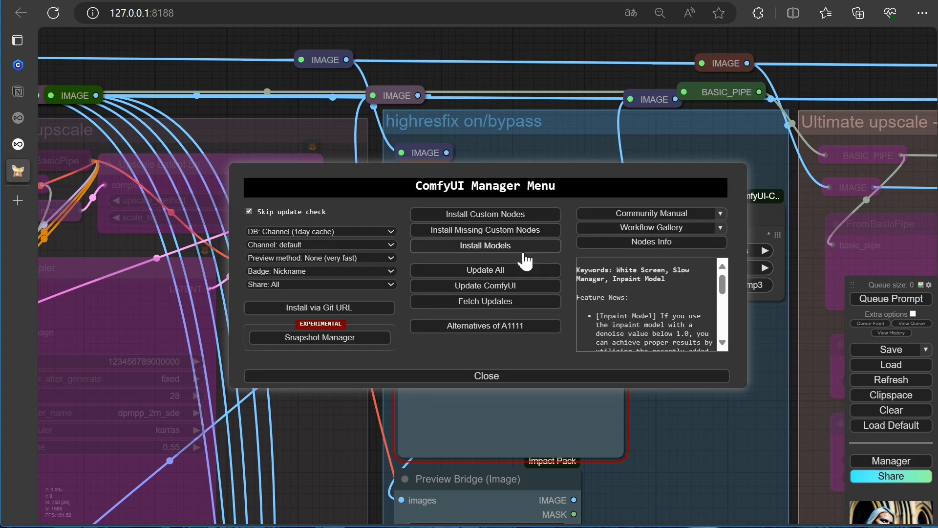
left_click(468, 247)
left_click(723, 92)
type("sdx")
key("BackSpace")
key("BackSpace")
key("BackSpace")
type("up")
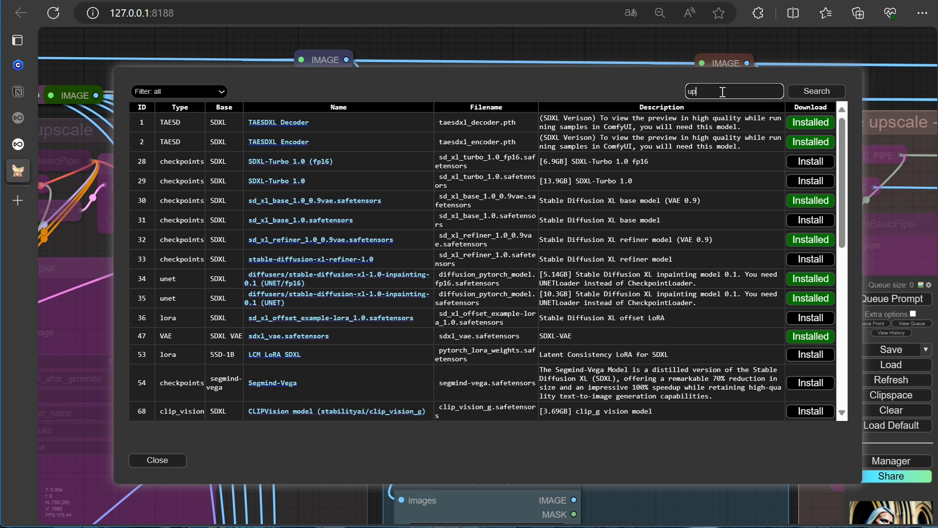
type("sc")
key("Return")
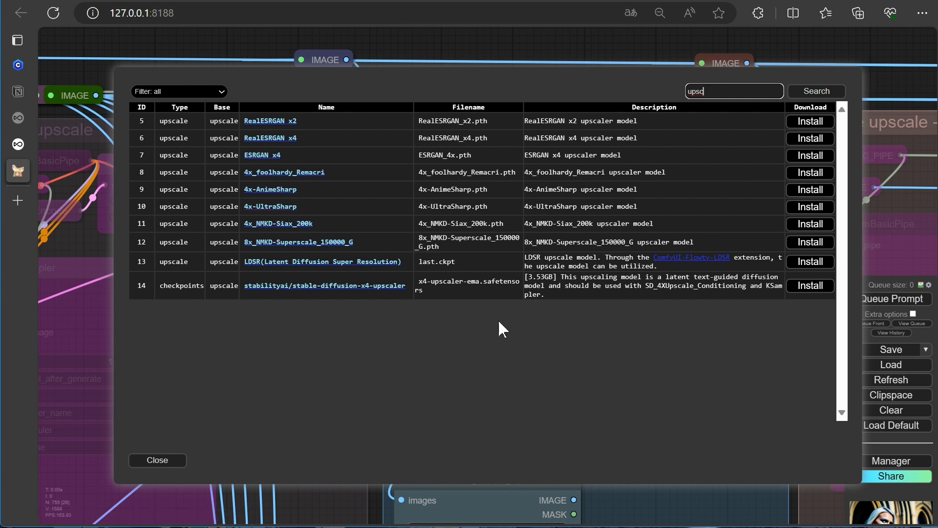
left_click(162, 461)
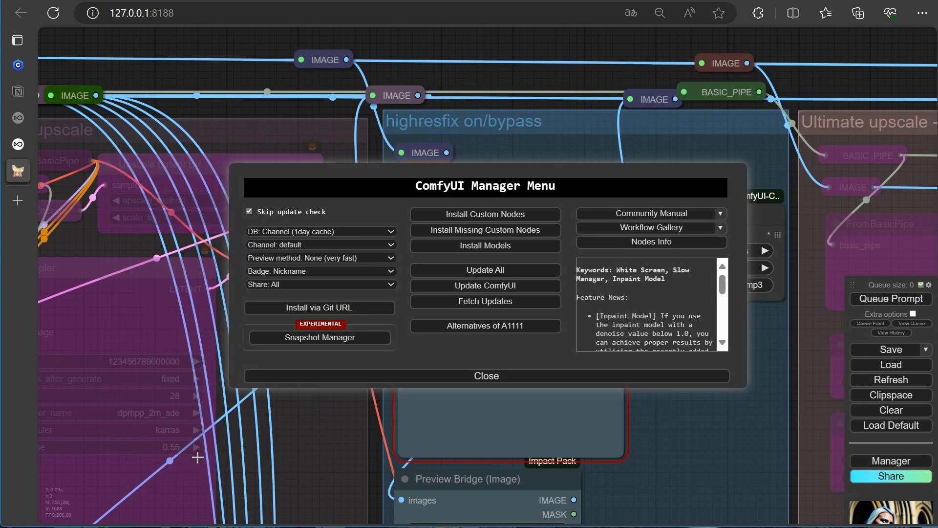
left_click(480, 378)
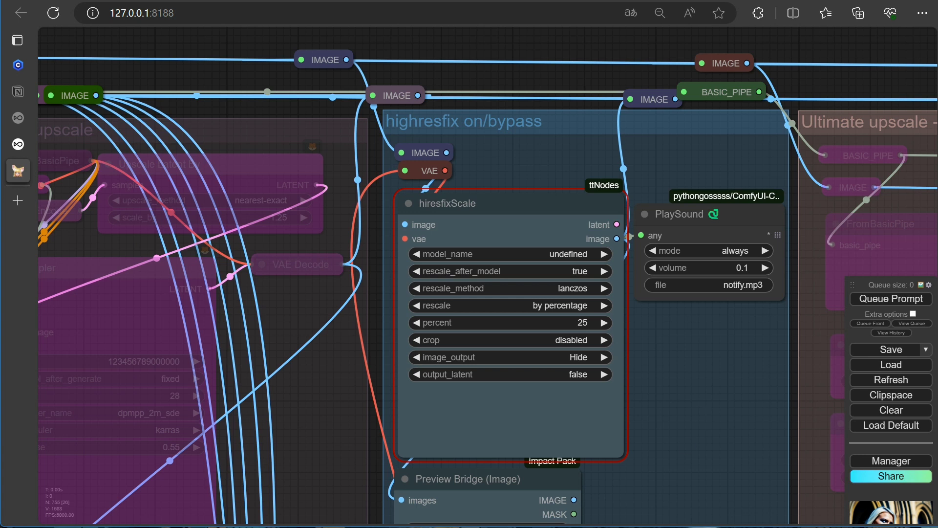
Switch to File Explorer and paste the copied 4x-UltraSharp.pth and 1x-ITF-SkinDiffDetail-Lite-v1.pth into ComfyUI's models\upscale_models folder.
left_click(466, 527)
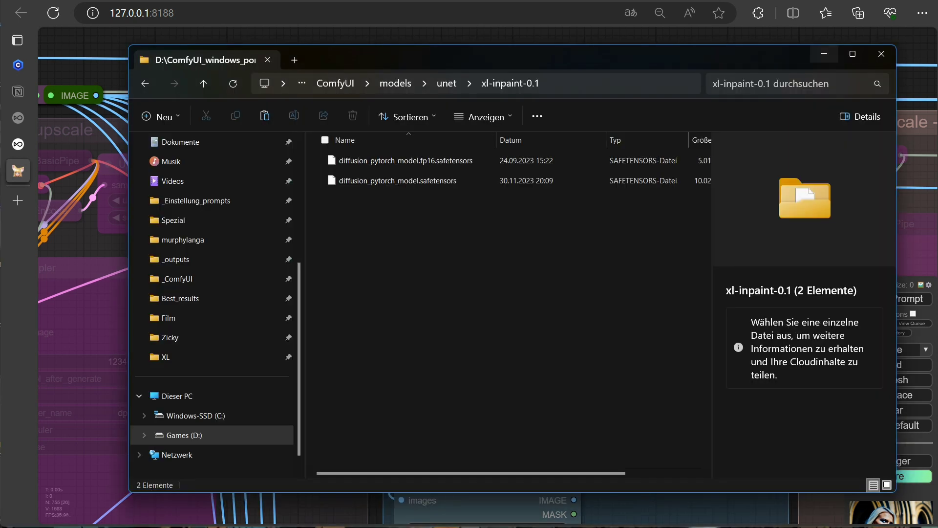
left_click(392, 84)
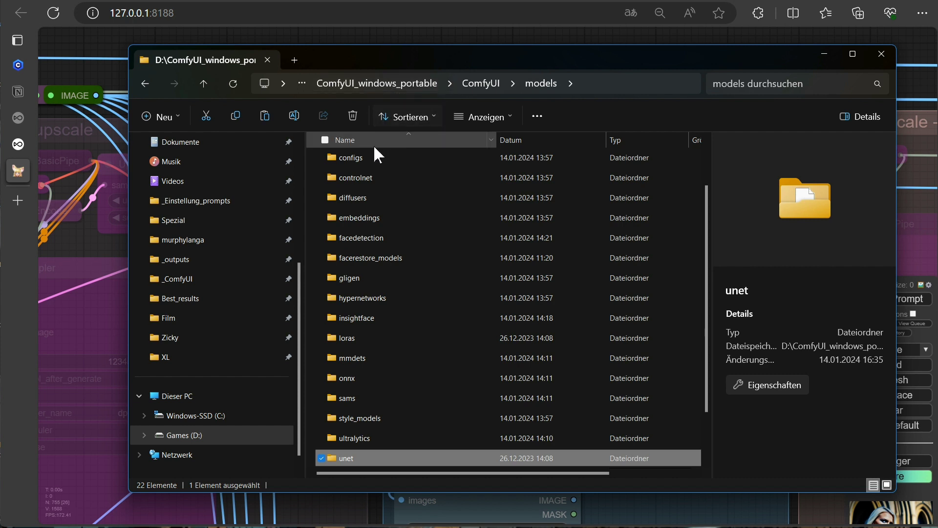
scroll(394, 262, "down", 1)
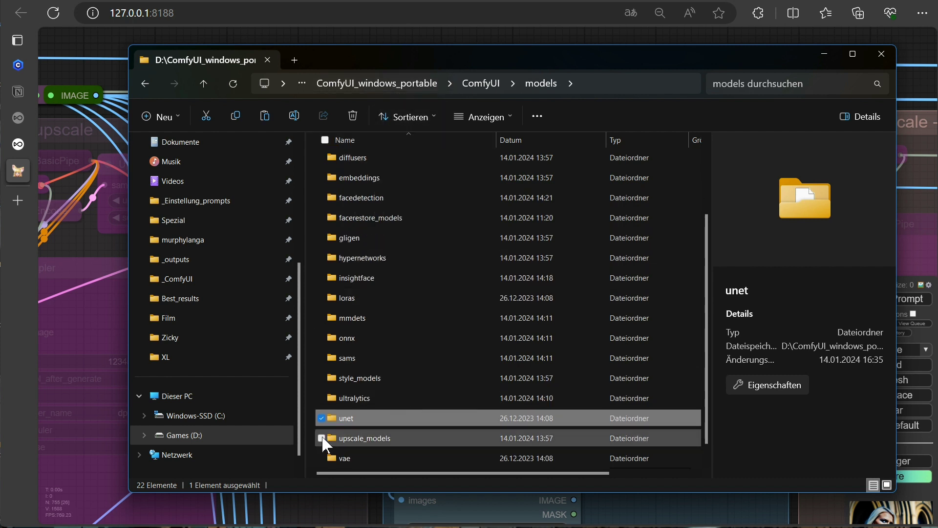
double_click(356, 442)
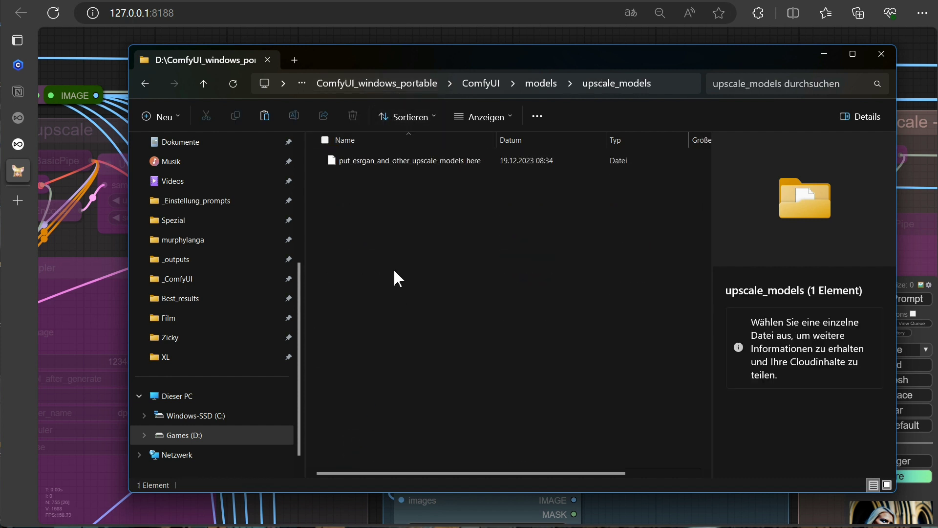
right_click(387, 244)
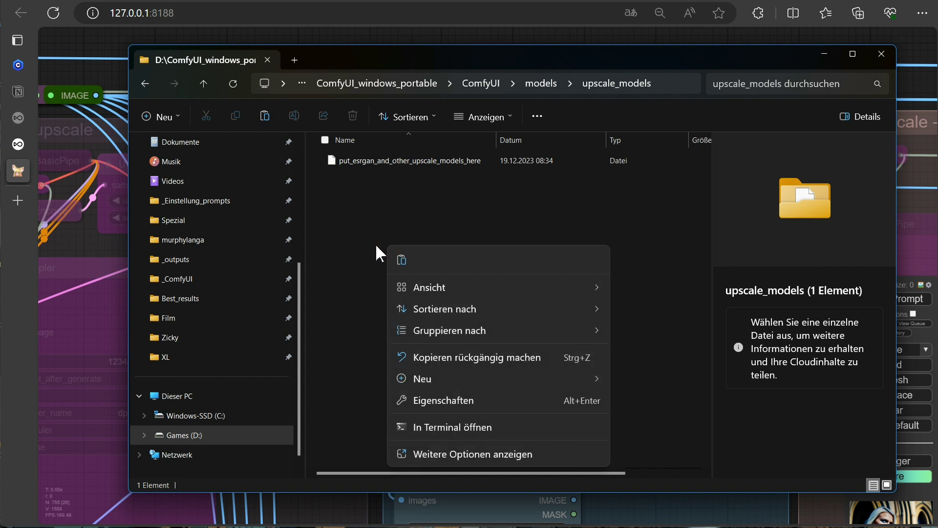
left_click(402, 261)
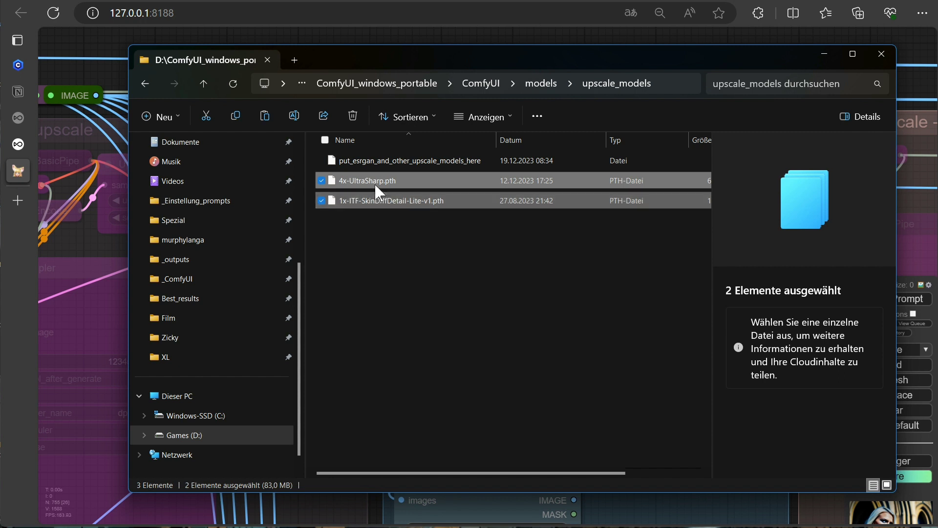
left_click(376, 239)
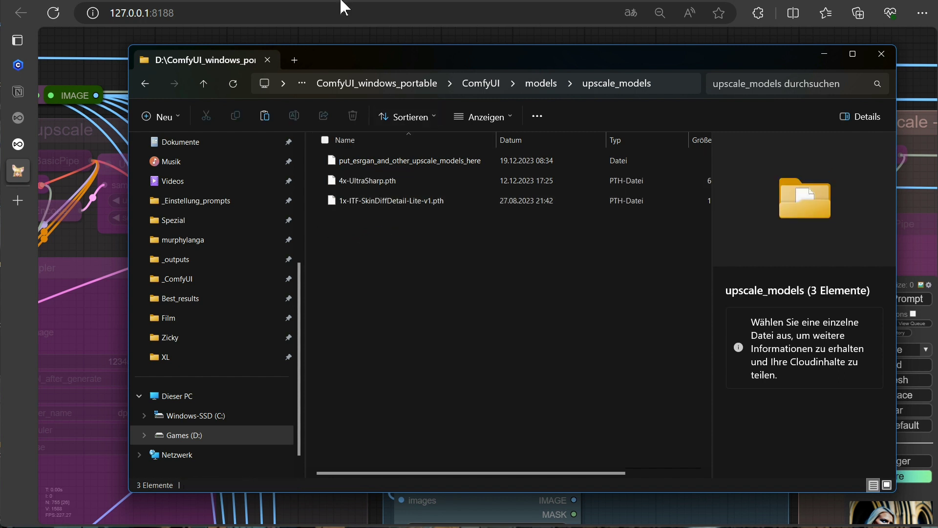
Return to ComfyUI, refresh the model lists, choose 1x-ITF-SkinDiffDetail-Lite-v1.pth as the hiresfixScale model, and queue the prompt.
key("alt+Tab")
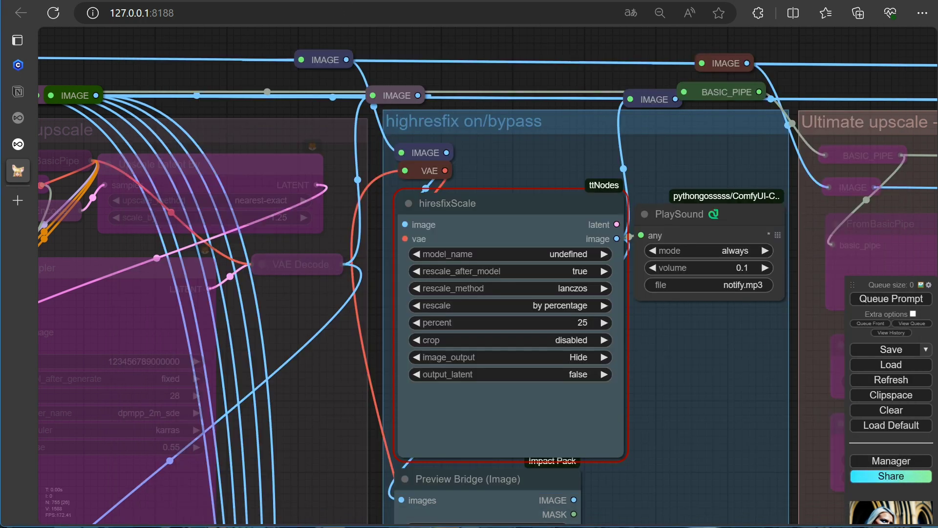
left_click(894, 385)
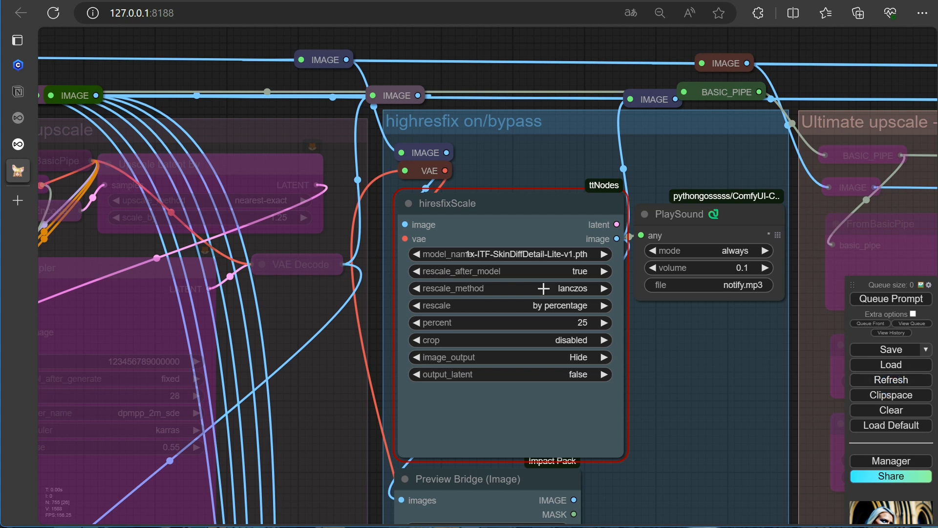
left_click(524, 254)
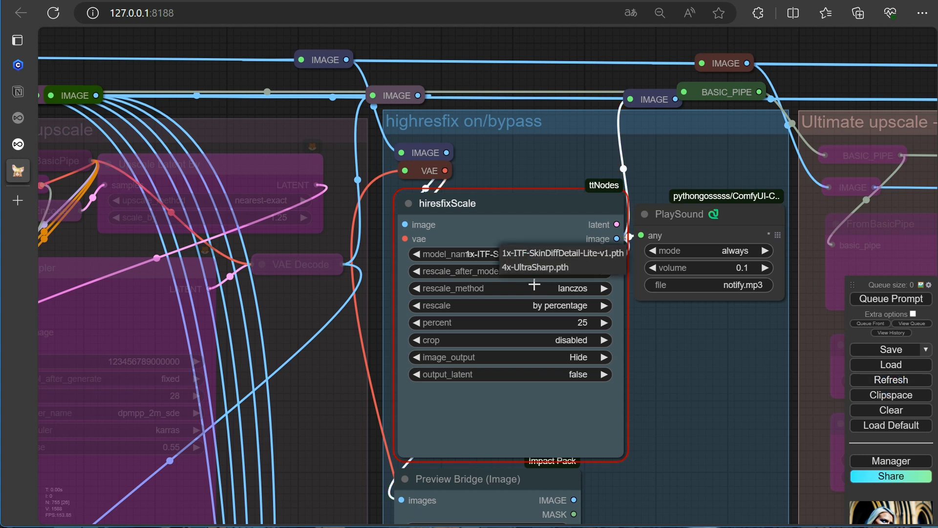
left_click(532, 253)
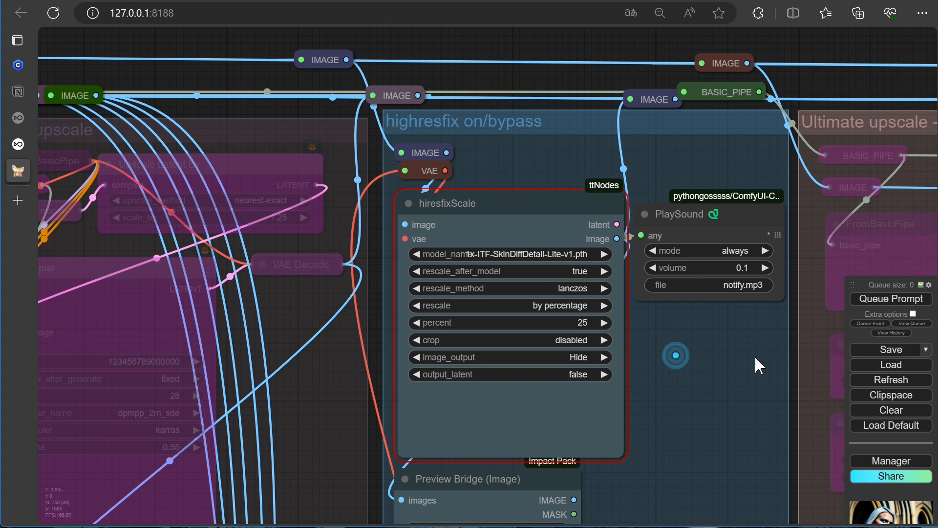
left_click(887, 299)
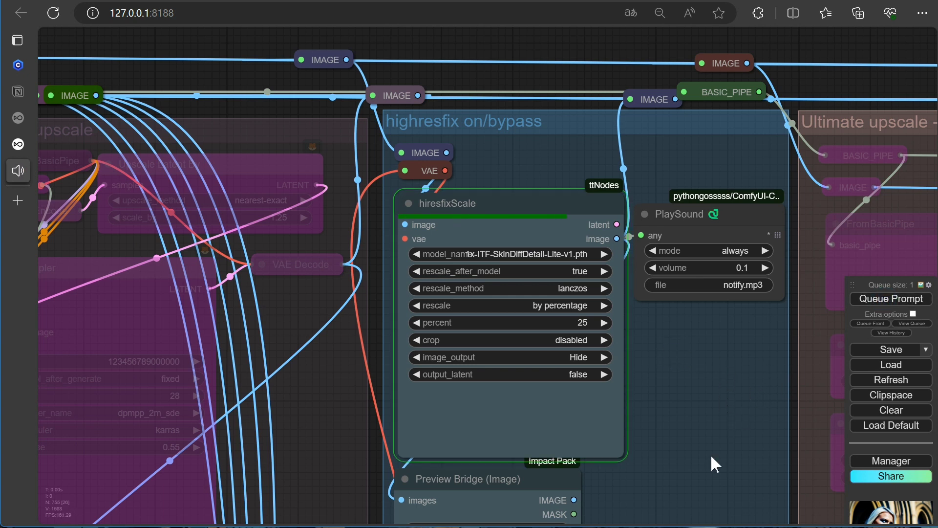
Examine the finished image in the Preview Image node of the Finish Output Settings group.
key("u")
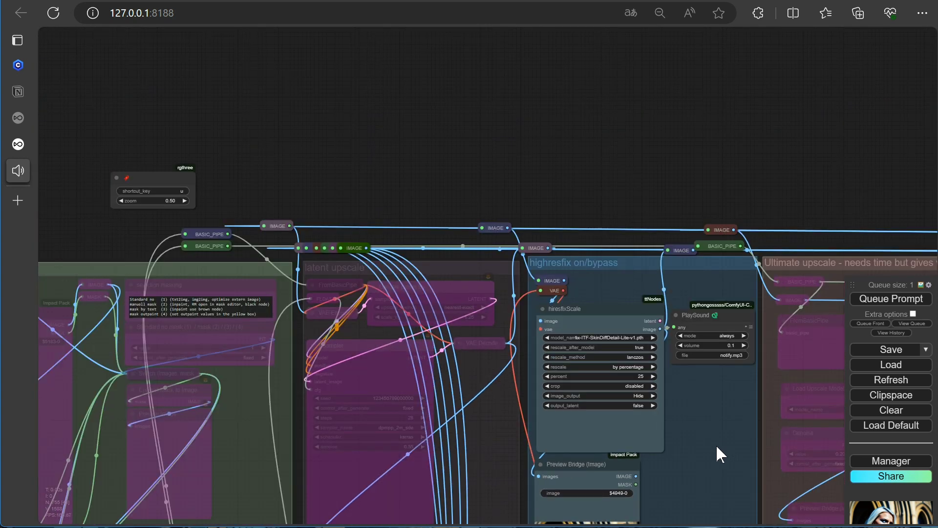
left_click(230, 219)
left_click_drag(250, 206, 577, 108)
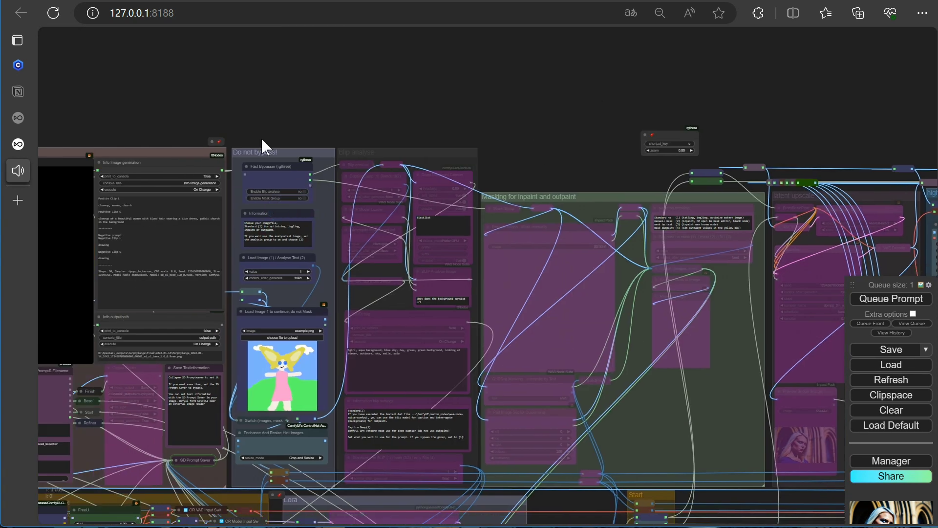
left_click_drag(202, 97, 342, 97)
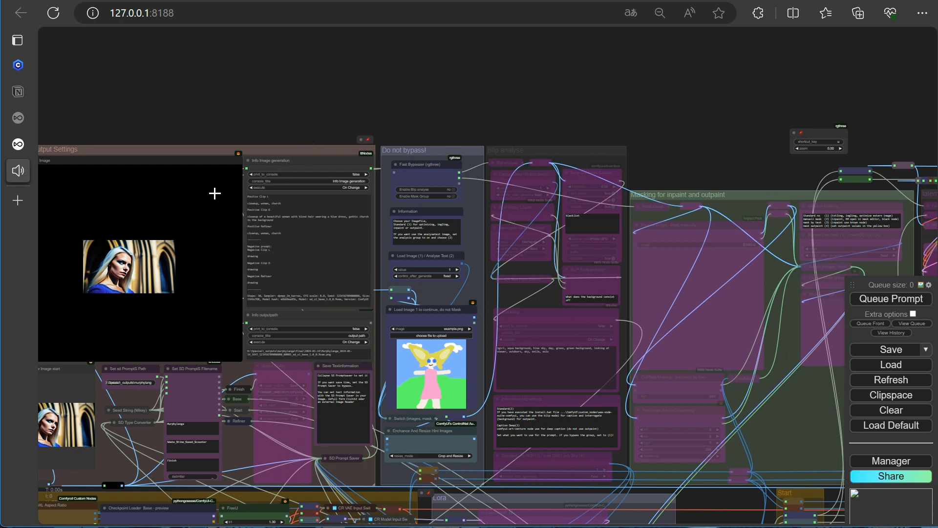
key("1")
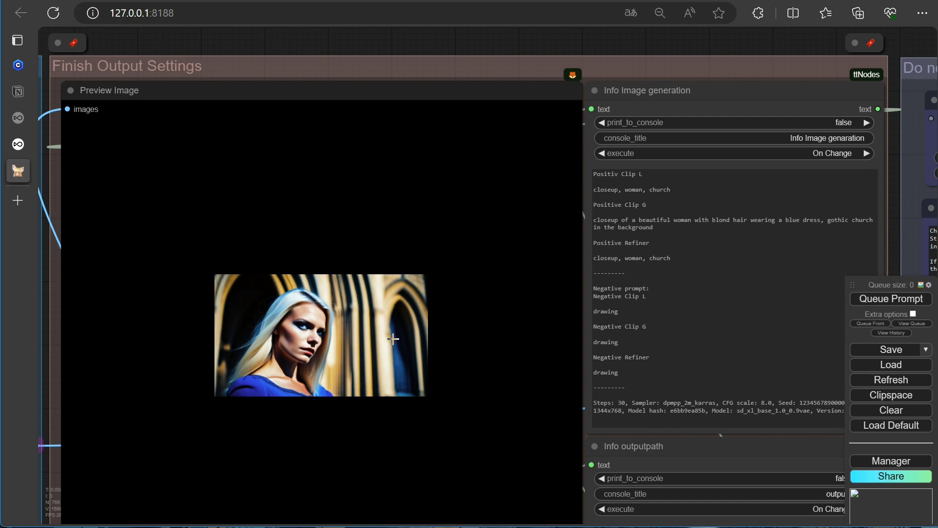
Run the workflow with 4x-UltraSharp.pth as the hiresfixScale model and inspect the result in the Finish Output Settings preview.
key("2")
scroll(371, 215, "up", 5)
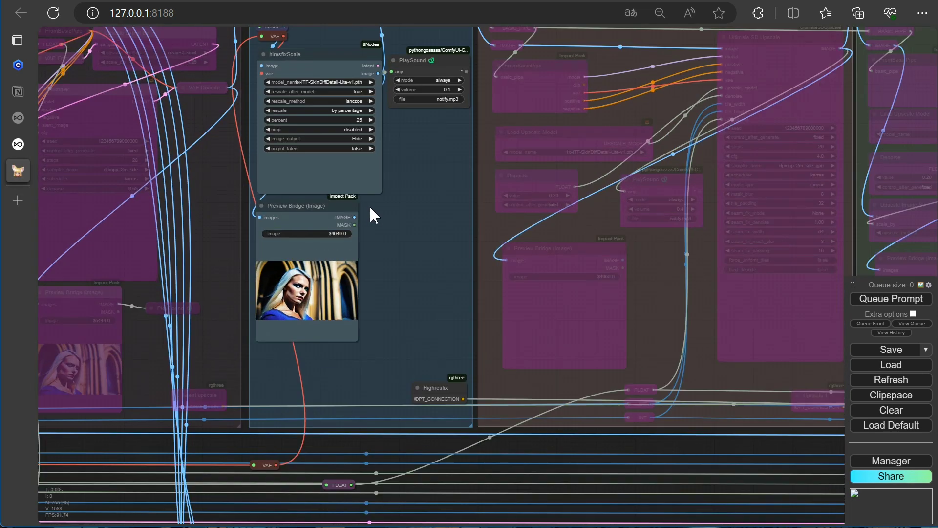
left_click_drag(451, 178, 513, 345)
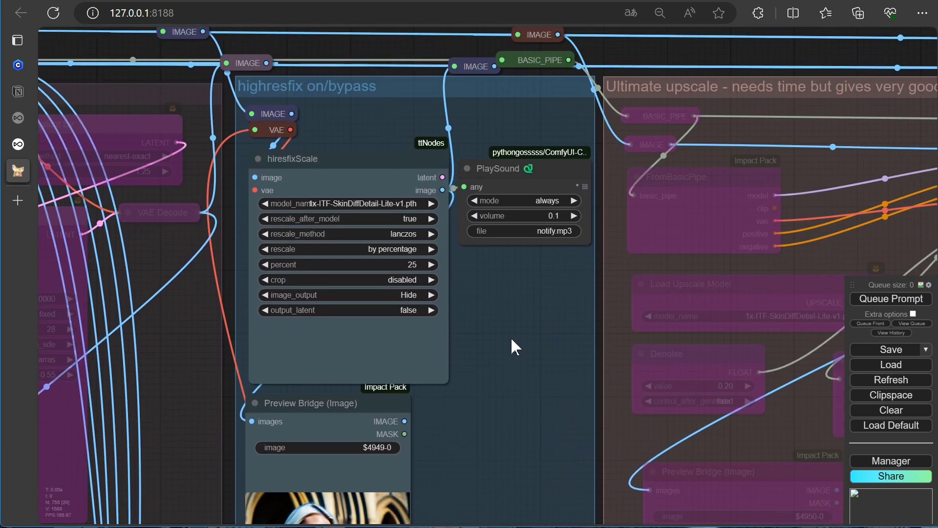
left_click(369, 203)
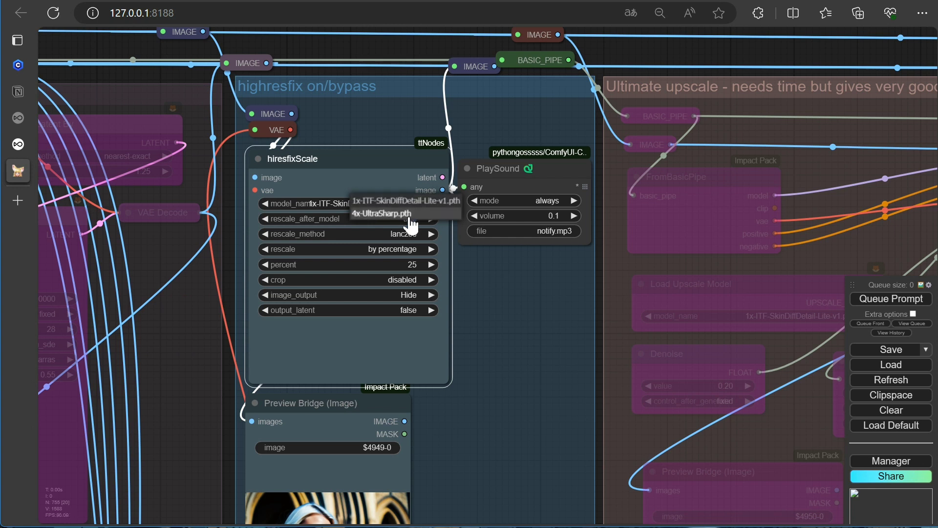
left_click(394, 211)
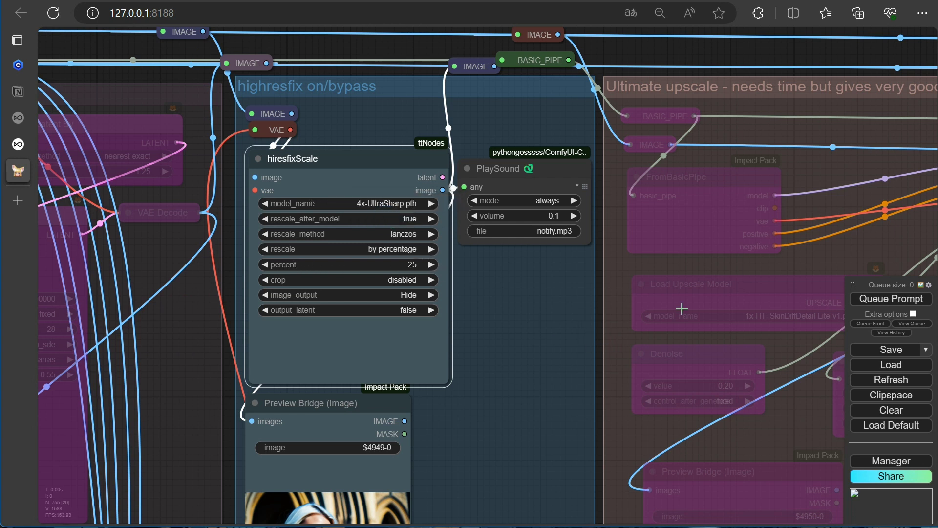
left_click(886, 299)
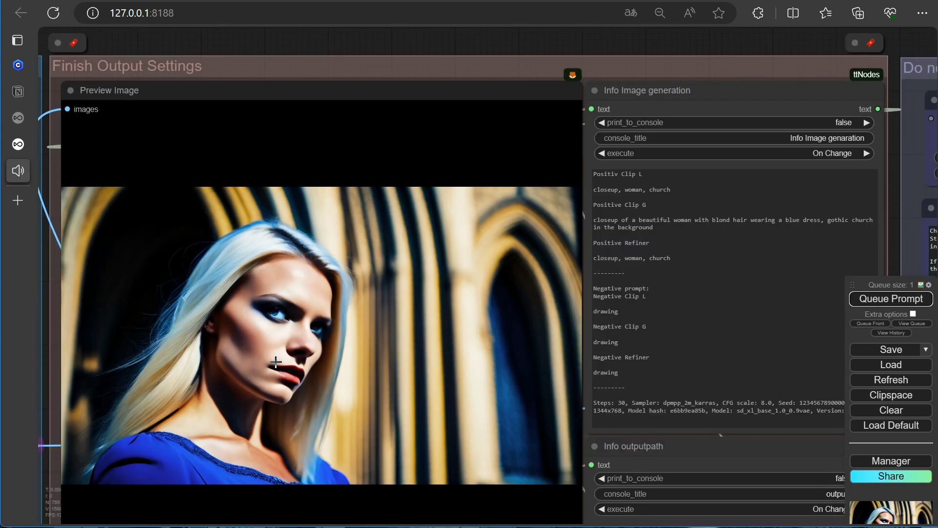
scroll(277, 342, "up", 5)
scroll(276, 342, "down", 5)
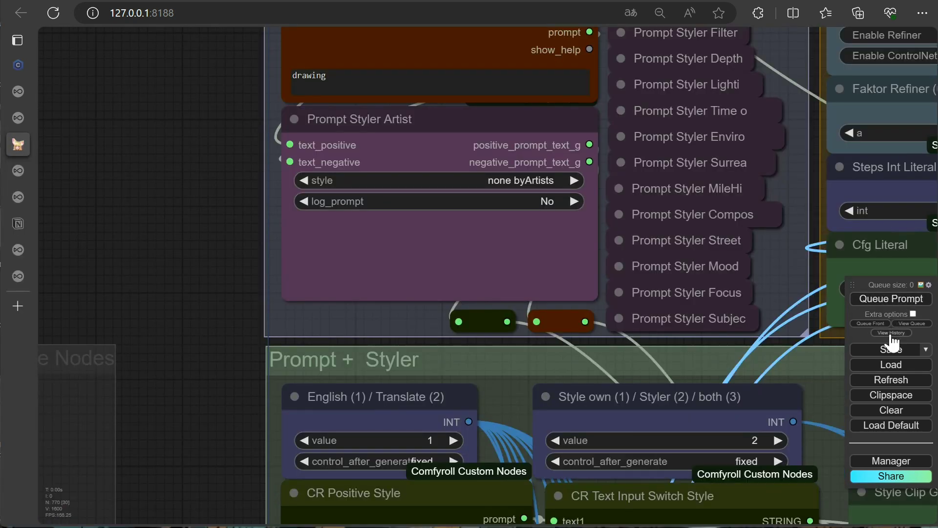
Clear the workflow canvas, reload Murphylanga_SDXL_Ultimate_2024_v1.05.json from the ComfyUI_windows_portable folder, and dismiss the missing-nodes notice.
left_click(891, 411)
left_click(542, 95)
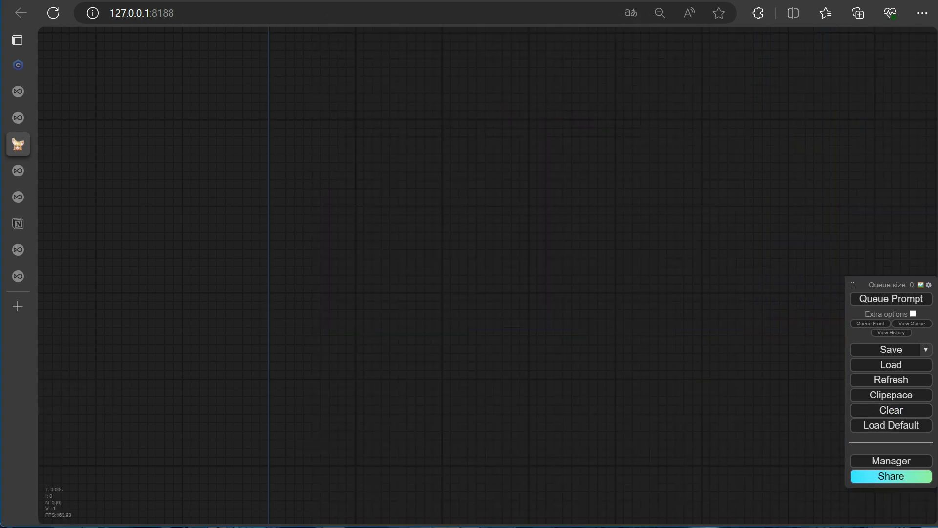
key("alt+Tab")
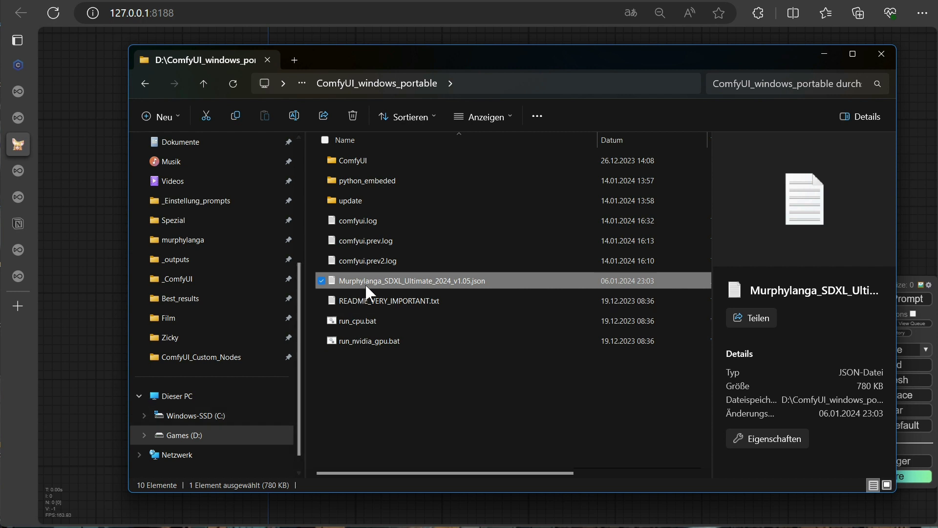
left_click_drag(396, 286, 79, 188)
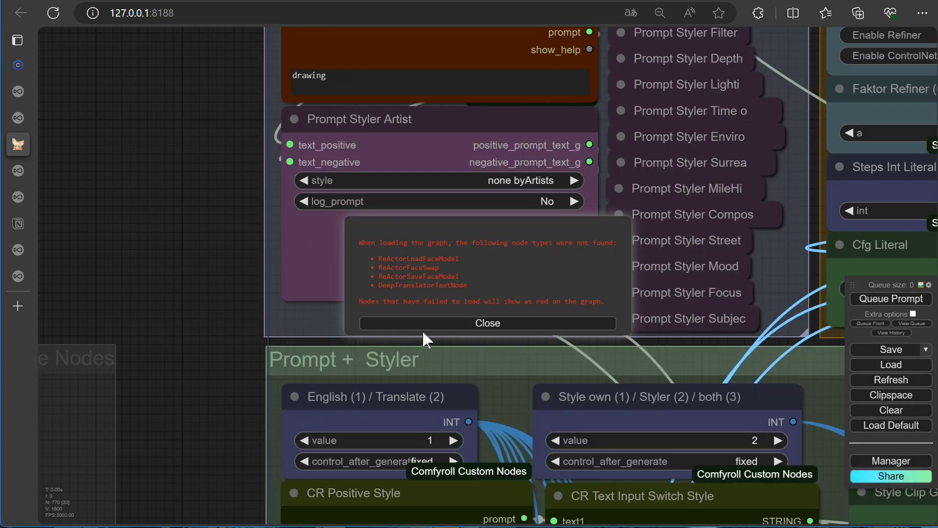
left_click(465, 325)
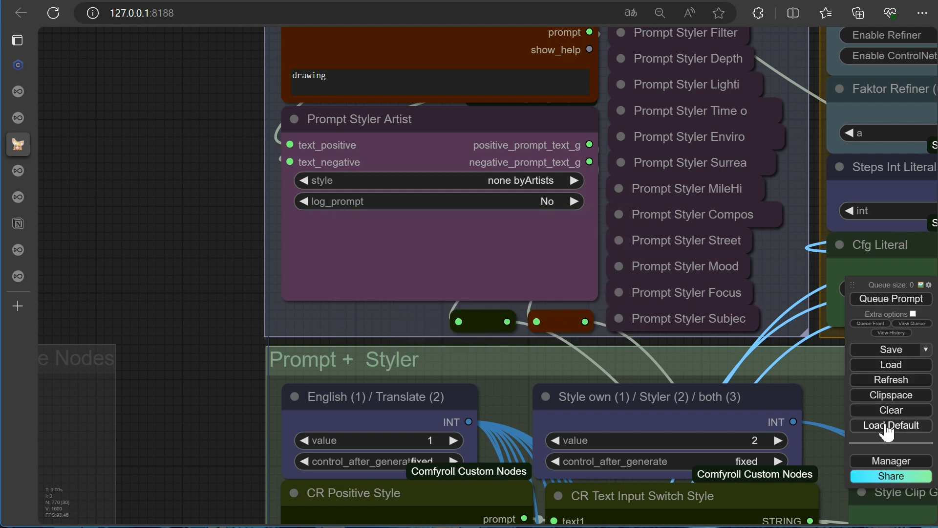
Find the AlekPet/ComfyUI_Custom_Nodes_AlekPet extension in ComfyUI Manager with the search term "alek", install it and close the manager.
left_click(884, 461)
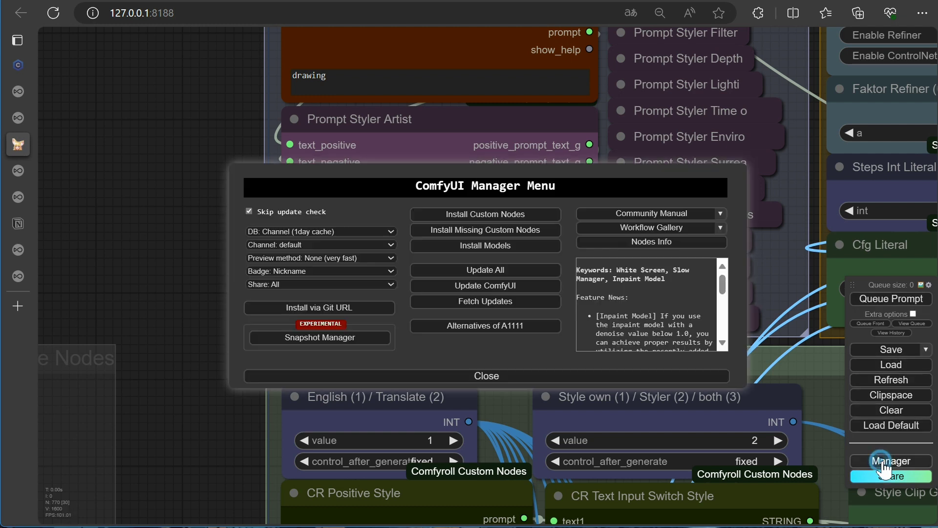
left_click(498, 217)
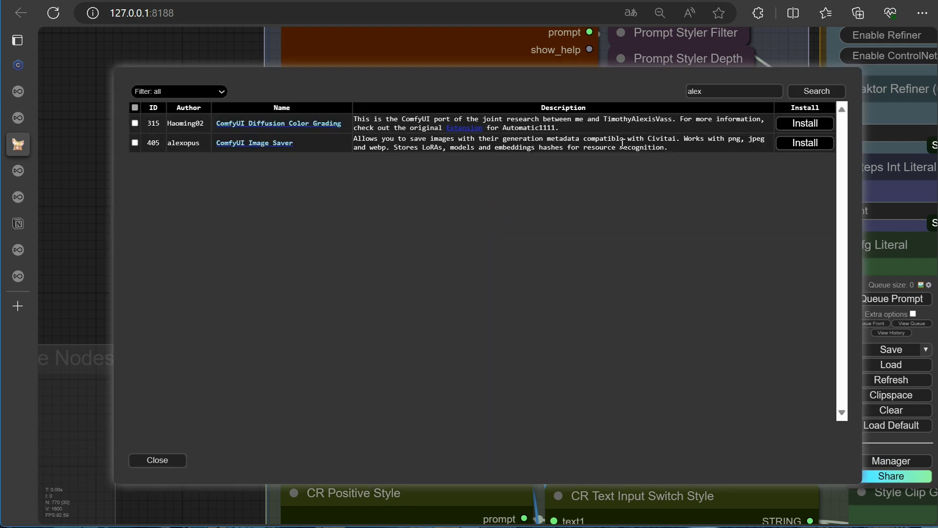
double_click(731, 93)
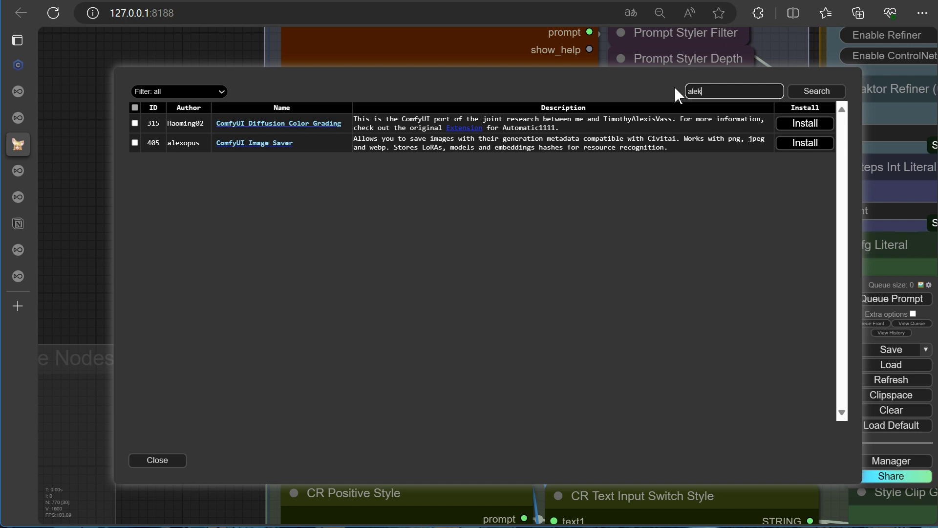
key("Return")
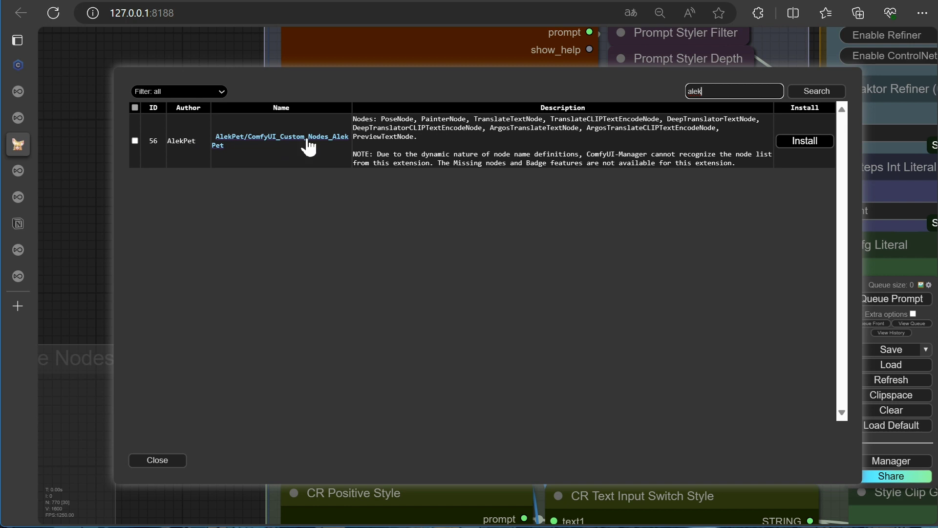
left_click(809, 143)
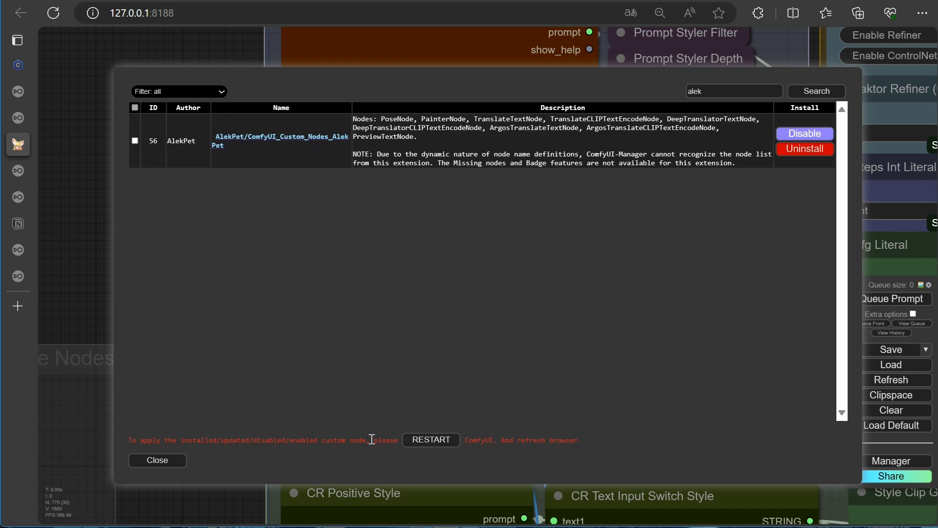
left_click(174, 463)
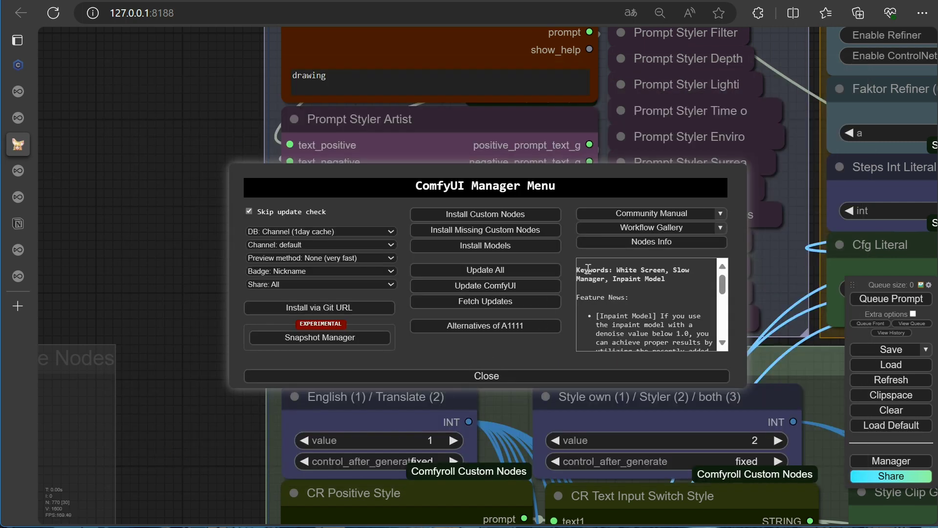
left_click(472, 376)
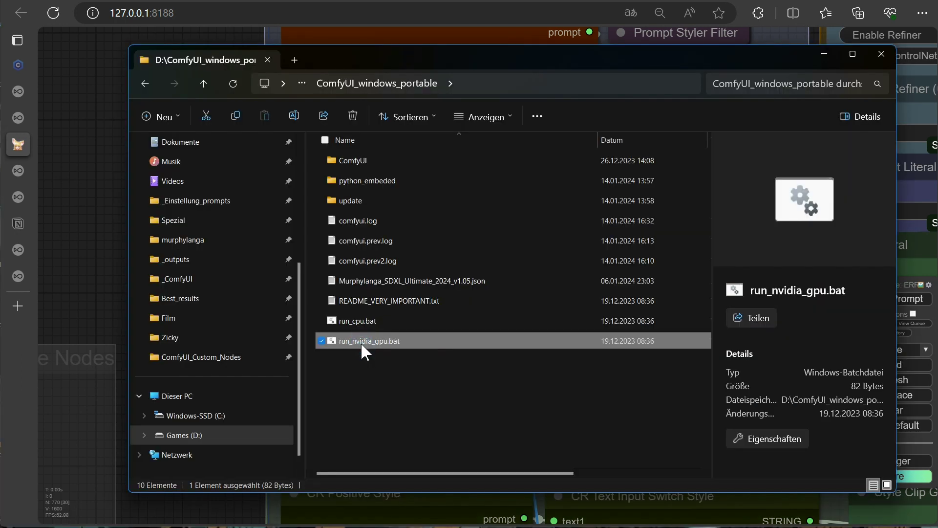
Restart ComfyUI with run_nvidia_gpu.bat, reload its browser page, and dismiss the translation offer and the missing-nodes notice.
double_click(360, 342)
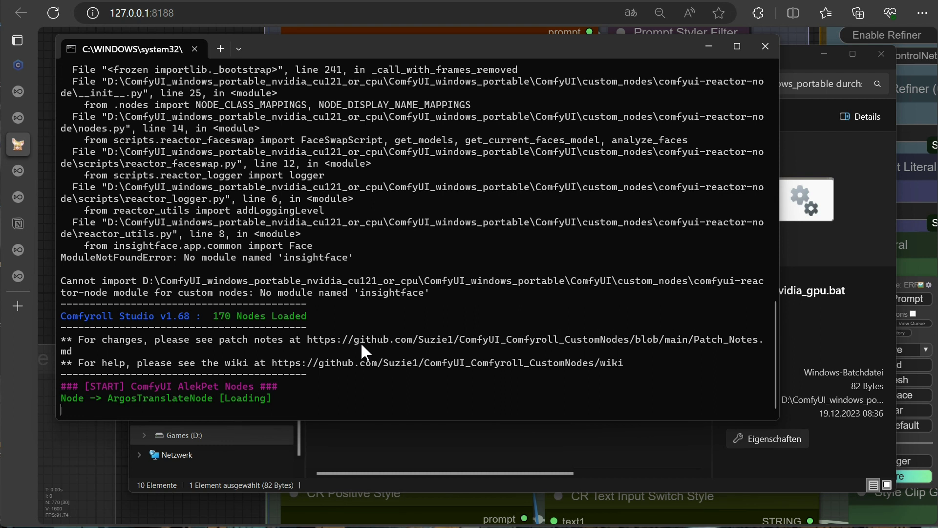
left_click(138, 499)
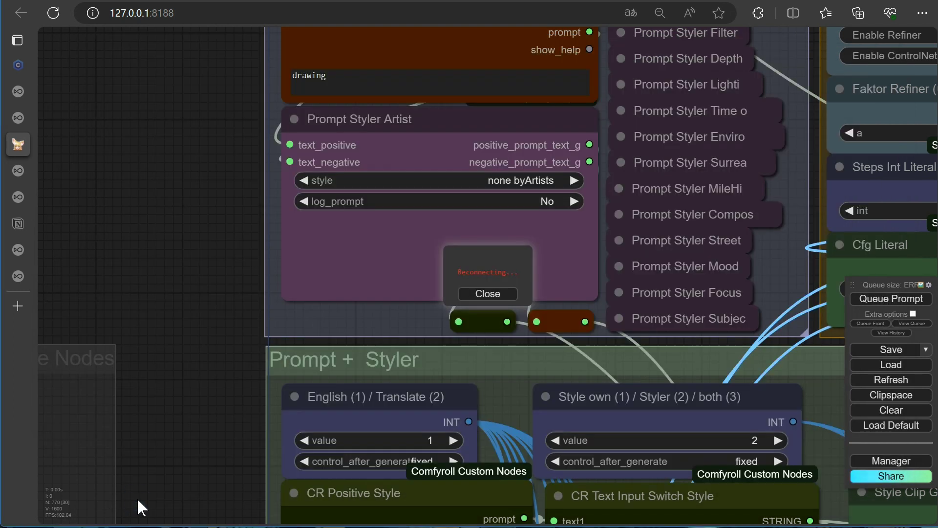
key("alt+Tab")
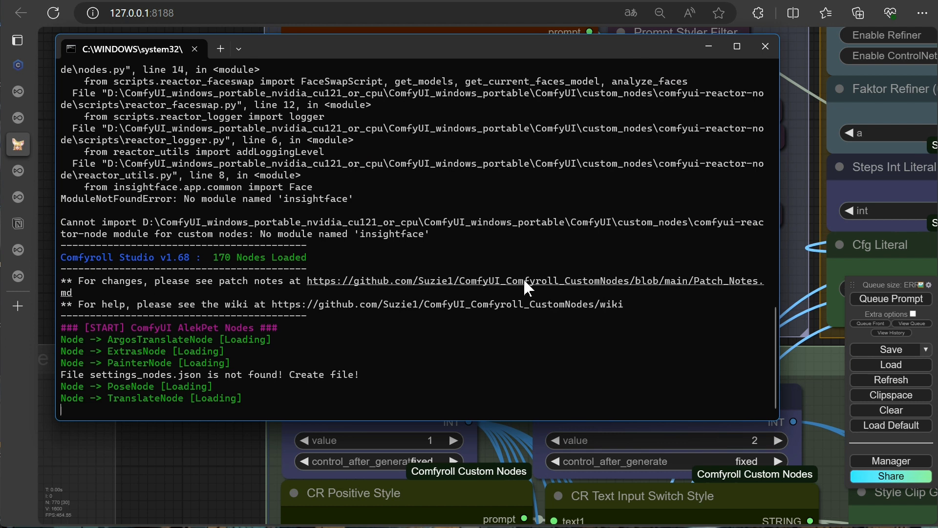
left_click_drag(383, 48, 485, 80)
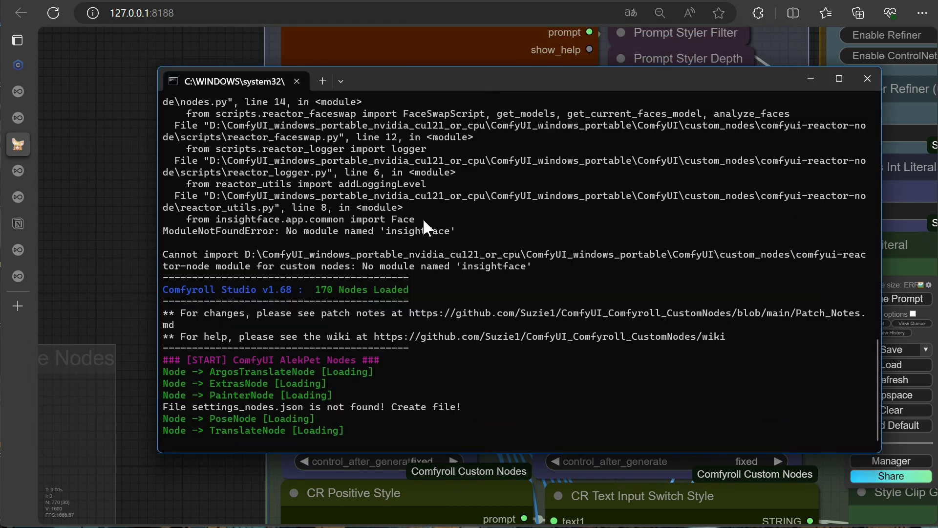
key("alt+Tab")
key("F5")
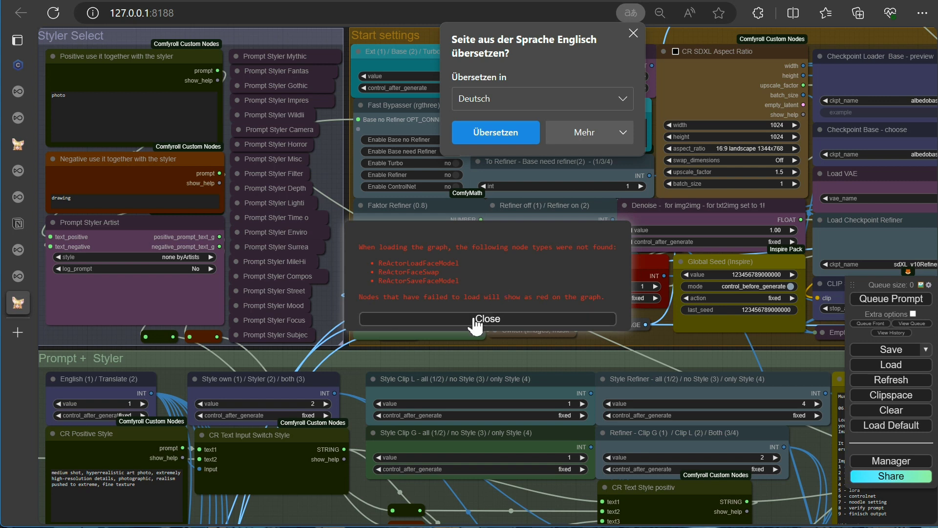
left_click(628, 35)
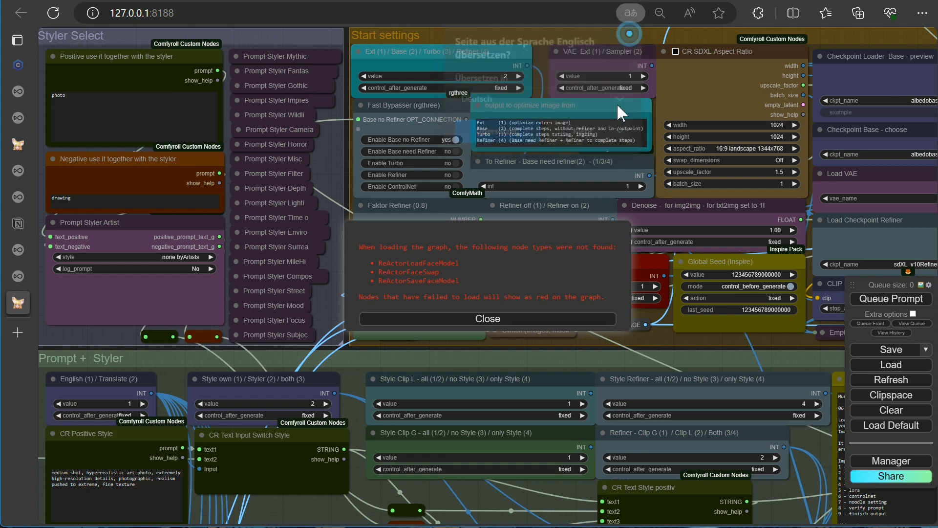
left_click(488, 318)
Activate all nodes in the Bypass Translate Nodes group.
scroll(254, 350, "down", 10)
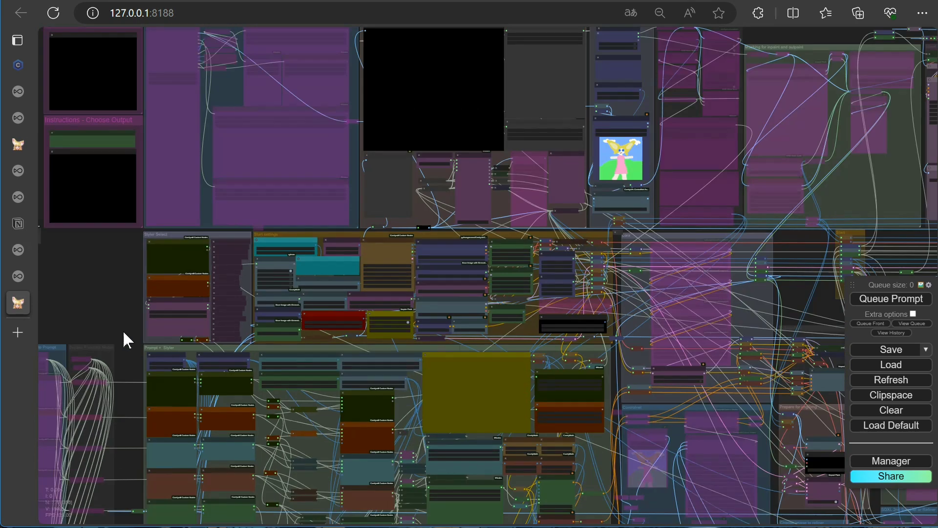
left_click_drag(88, 310, 376, 224)
scroll(377, 224, "up", 20)
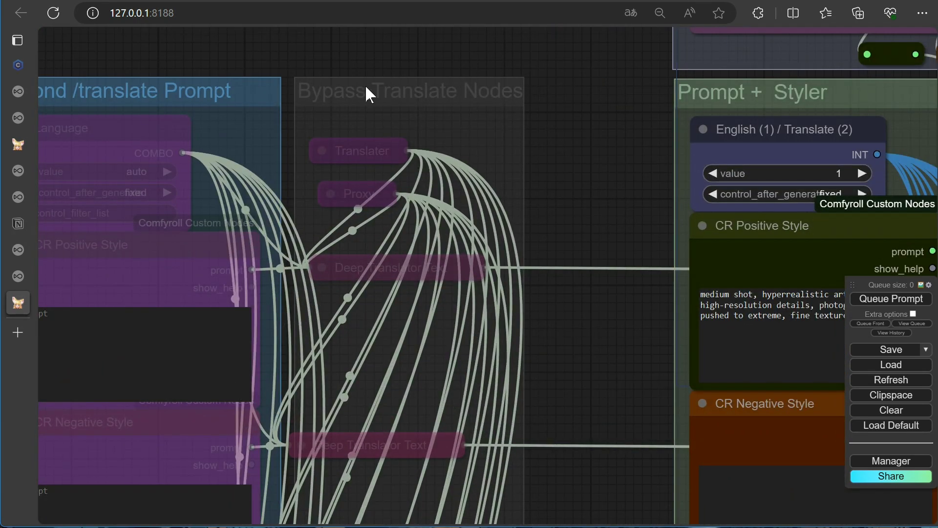
right_click(365, 84)
left_click(425, 148)
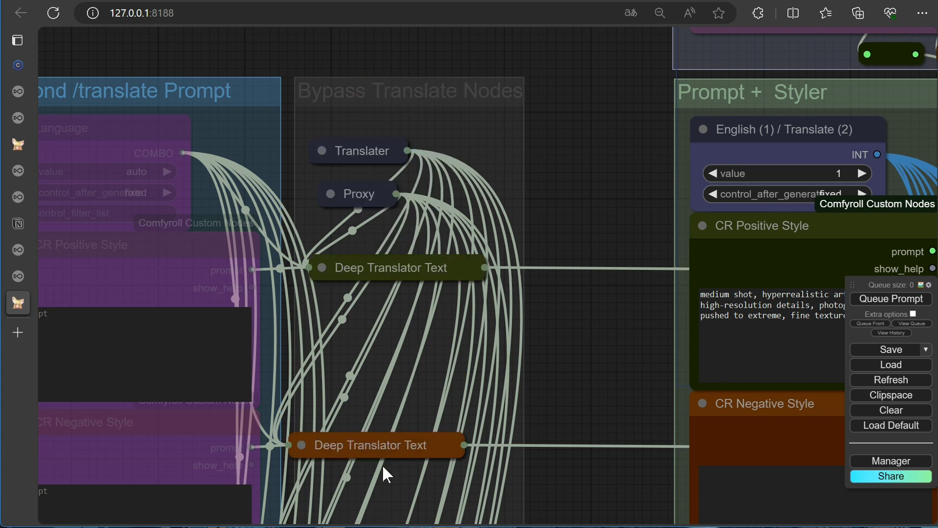
Expand and collapse the first Deep Translator Text node to check its settings, and set the Bypass Translate Nodes group back to bypassed.
scroll(408, 435, "down", 5)
left_click_drag(503, 456, 438, 450)
left_click(298, 306)
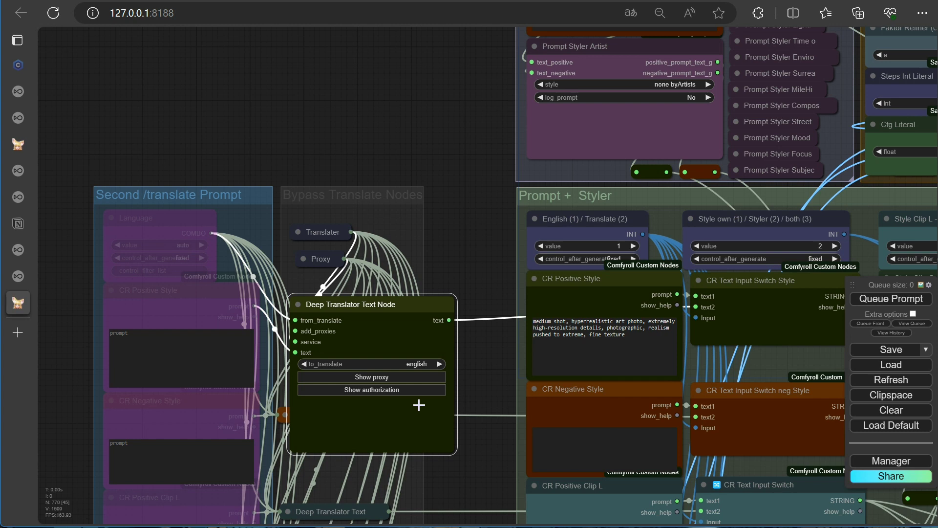
left_click(299, 304)
right_click(335, 194)
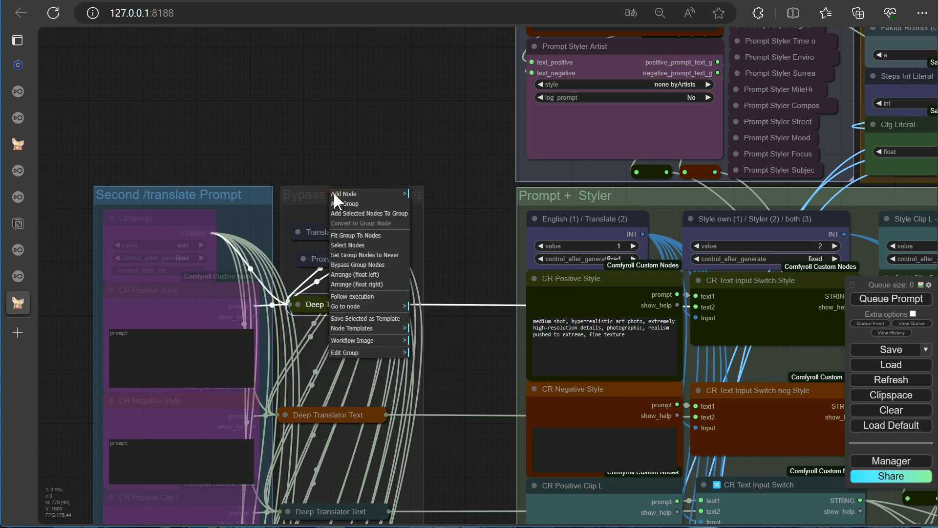
left_click(367, 265)
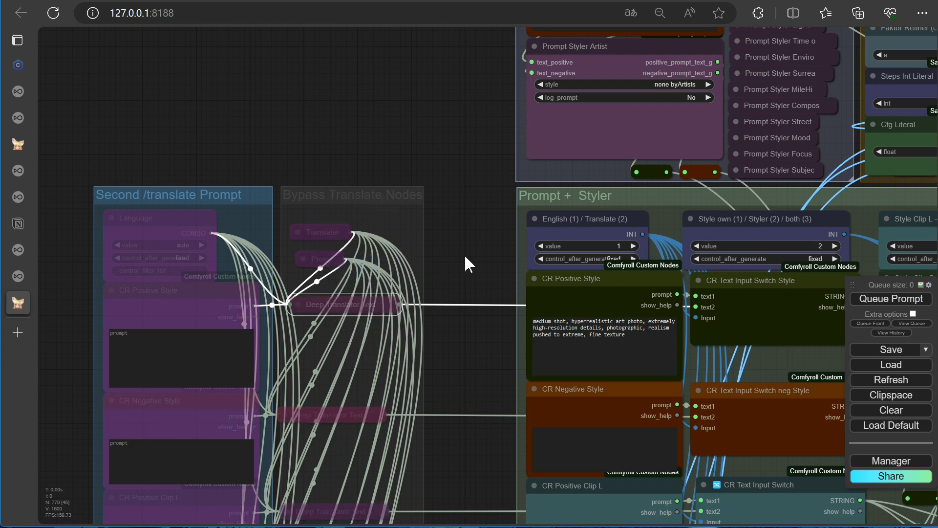
Remove the red ReActorFaceSwap, ReActorLoadFaceModel and ReActorSaveFaceModel nodes from the face swap group.
scroll(466, 257, "up", 3)
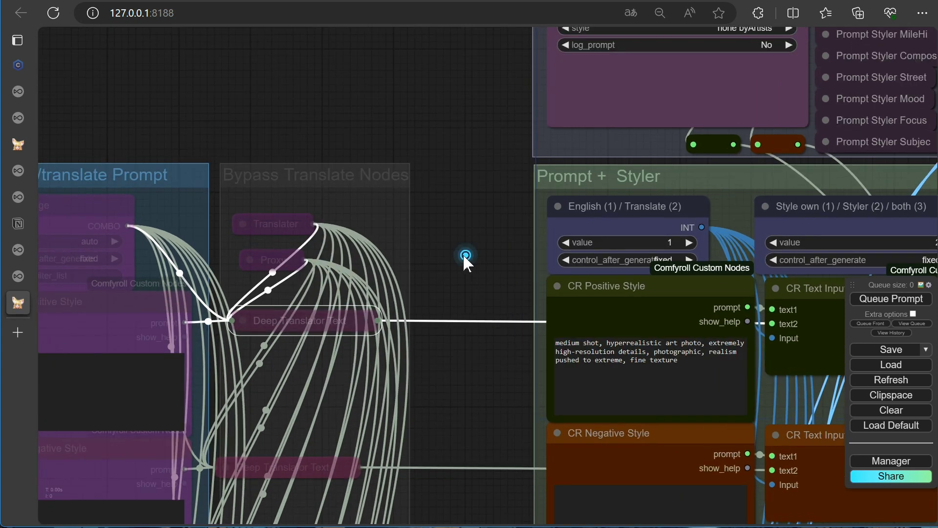
left_click_drag(465, 257, 362, 232)
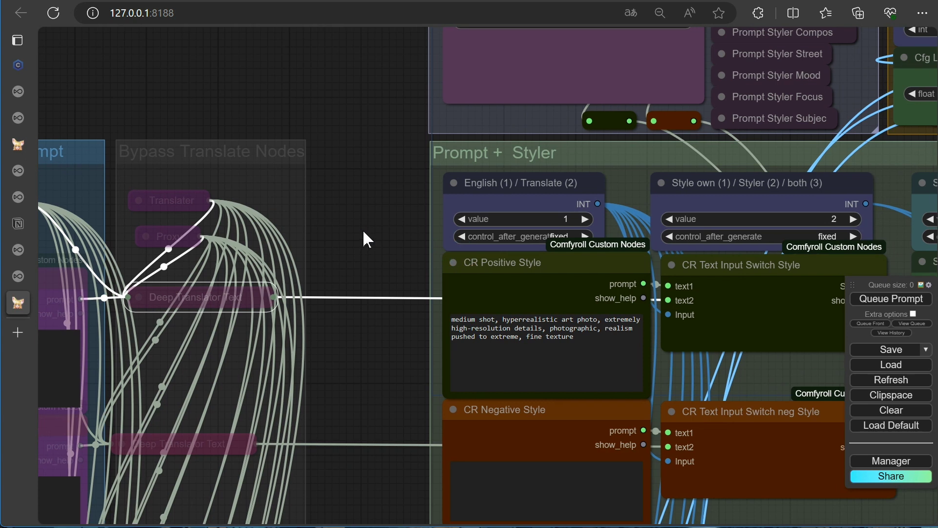
scroll(363, 229, "down", 10)
left_click_drag(708, 169, 298, 161)
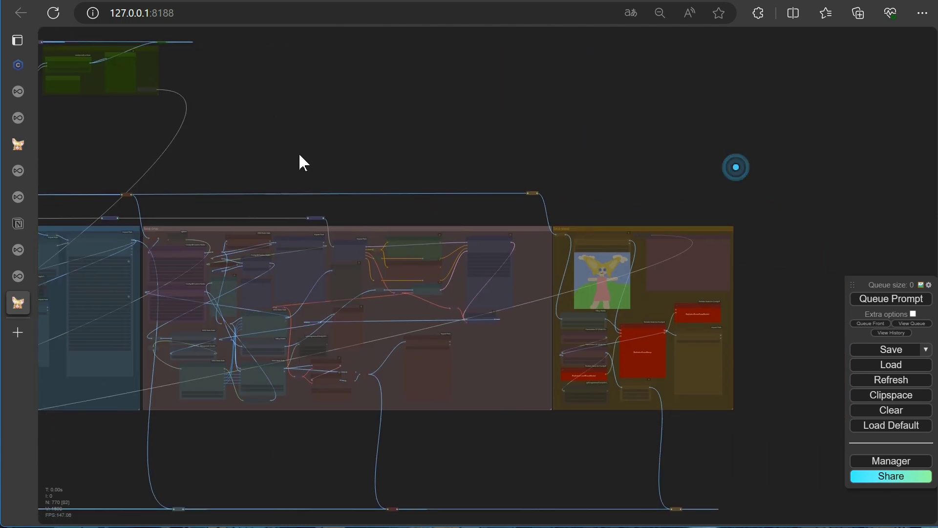
scroll(532, 360, "up", 10)
right_click(610, 293)
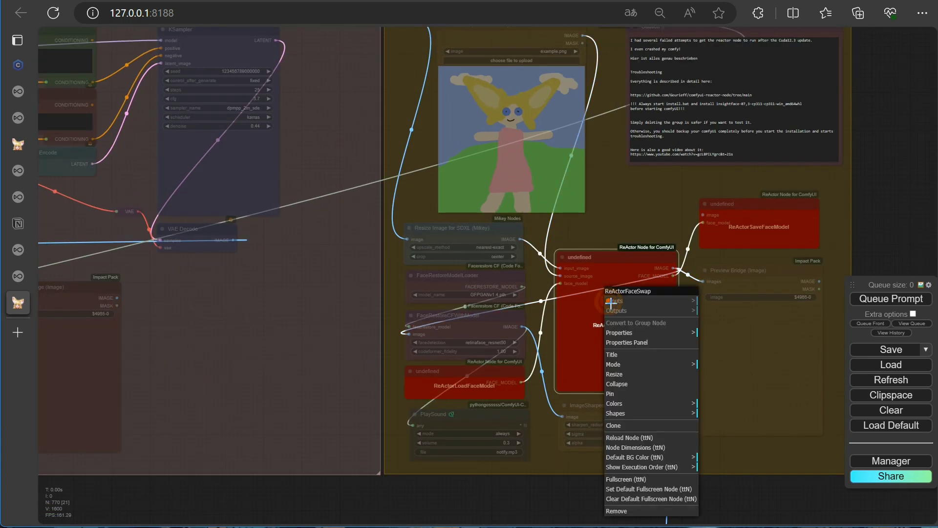
left_click(615, 511)
right_click(489, 383)
left_click(497, 514)
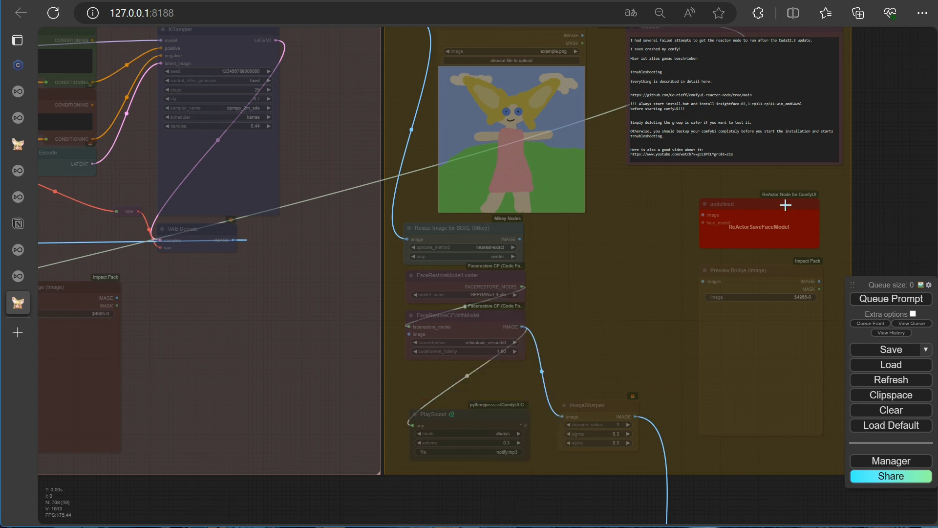
right_click(747, 220)
left_click(756, 436)
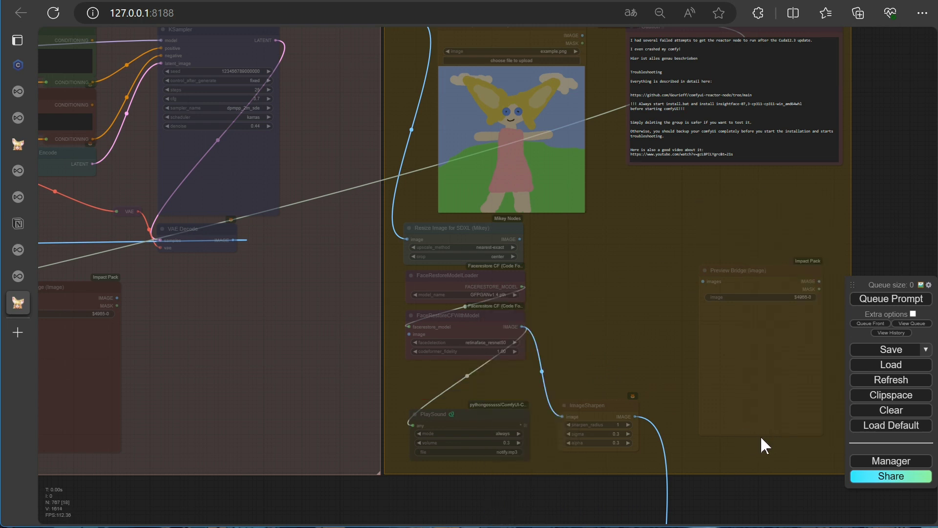
scroll(727, 321, "down", 1)
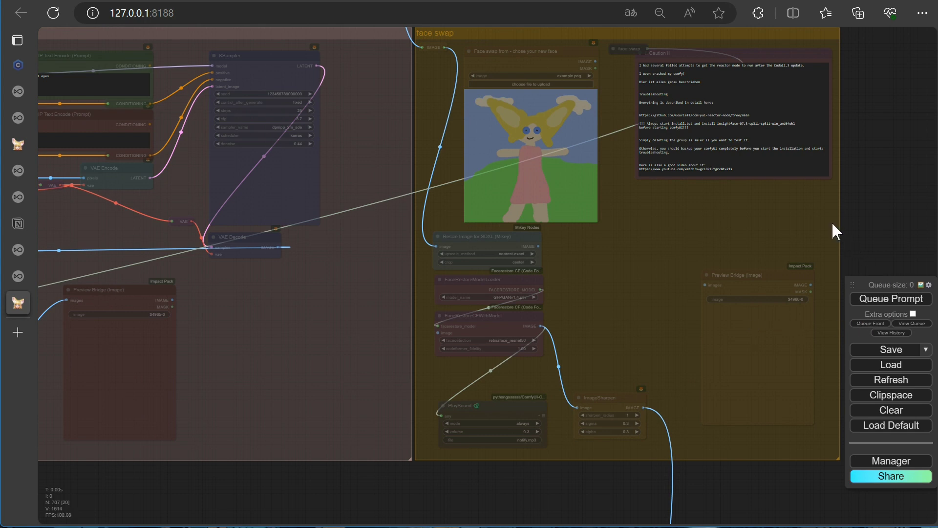
In the Important - Basic Informations note, change the version to v1.05t and the date to 14.Jan.2024.
key("1")
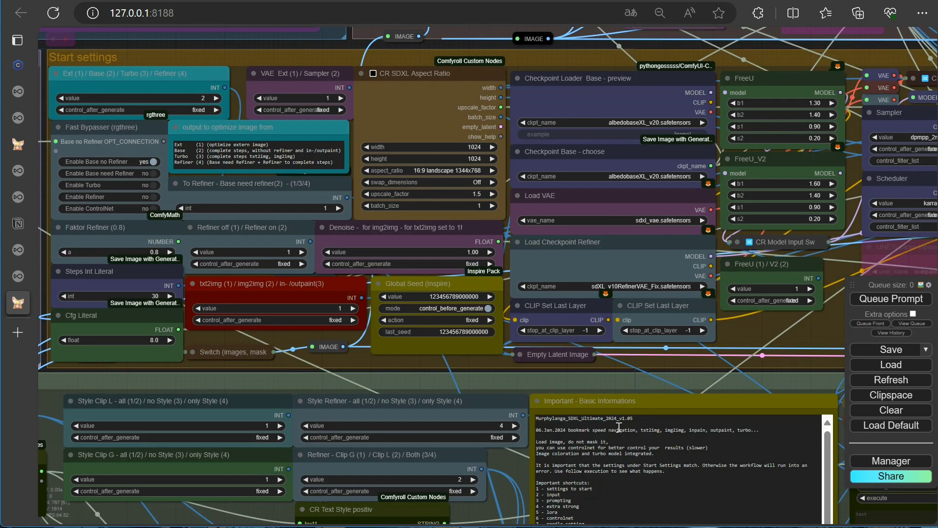
left_click(645, 422)
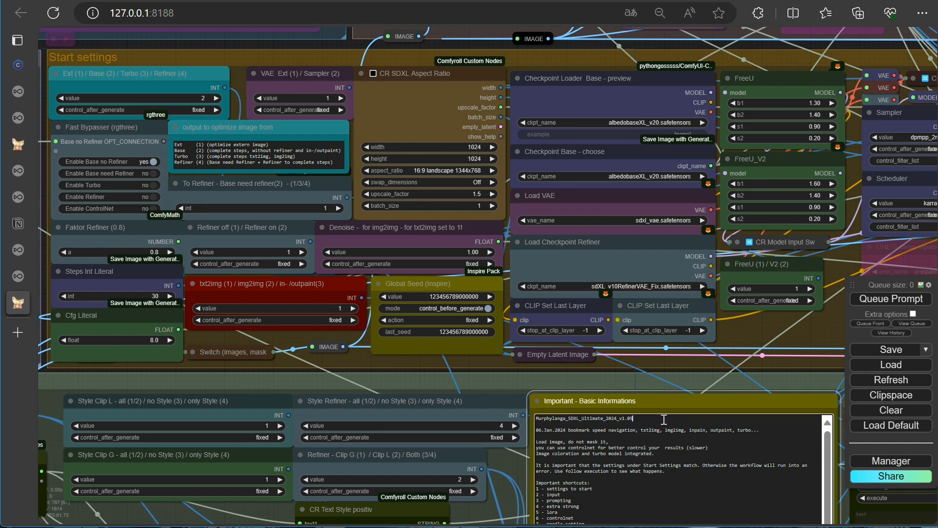
type("t")
left_click(540, 431)
key("BackSpace")
key("BackSpace")
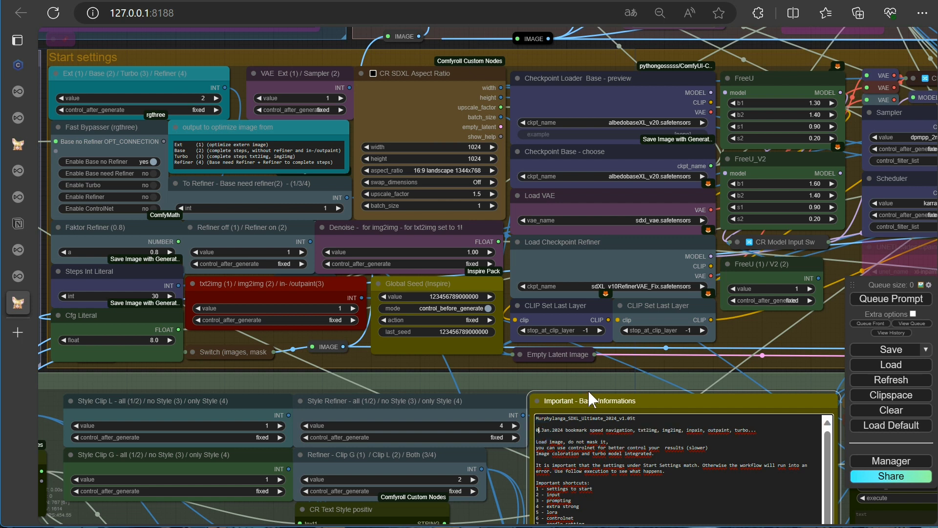
type("14")
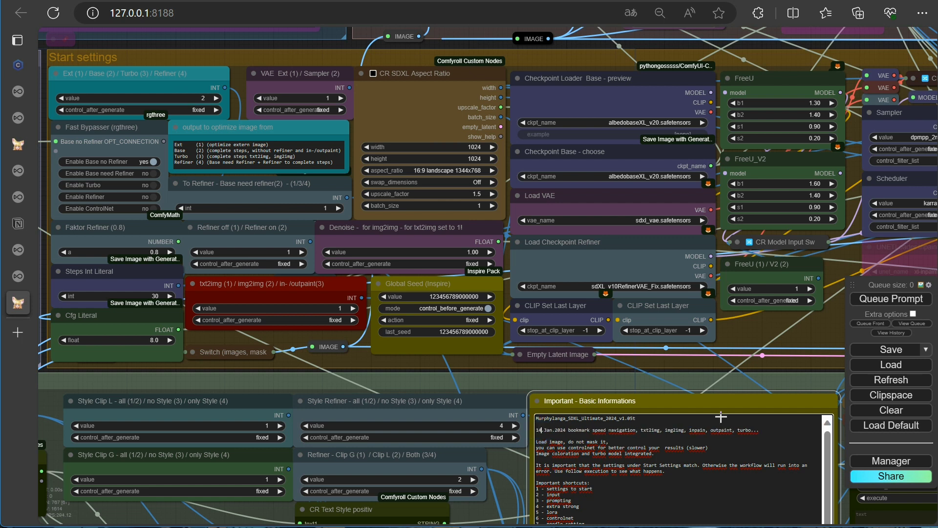
Save the workflow as Murphylanga_SDXL_Ultimate_2024_v1.05t, reusing the title line copied from the Important - Basic Informations note.
left_click_drag(650, 419, 538, 418)
key("ctrl+c")
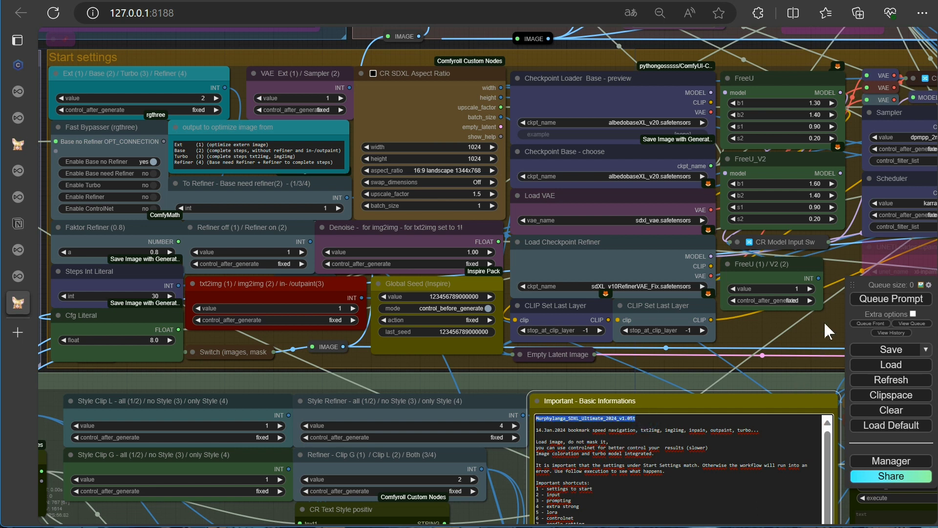
left_click(886, 350)
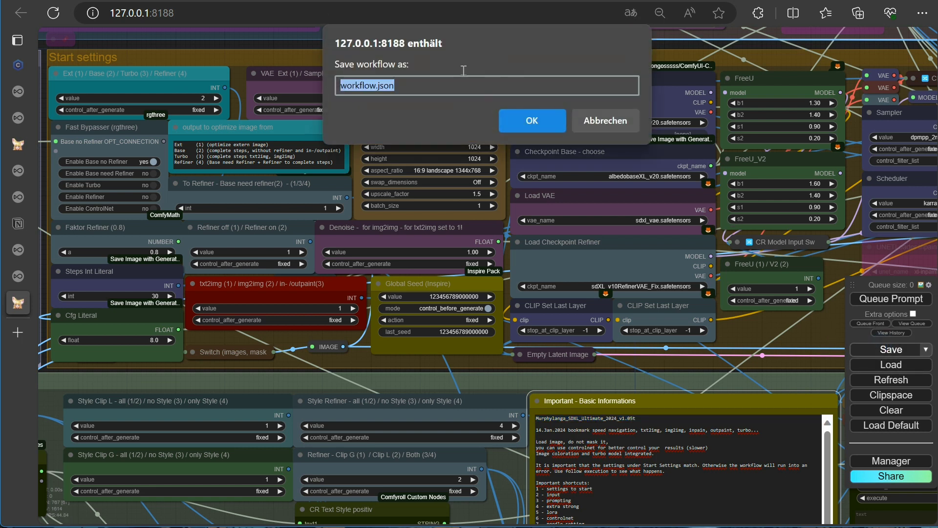
key("ctrl+v")
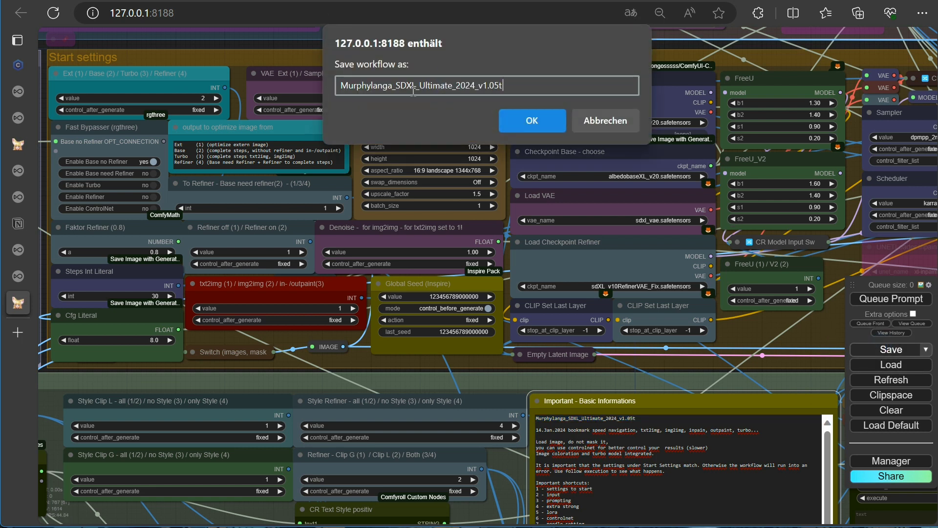
left_click(529, 125)
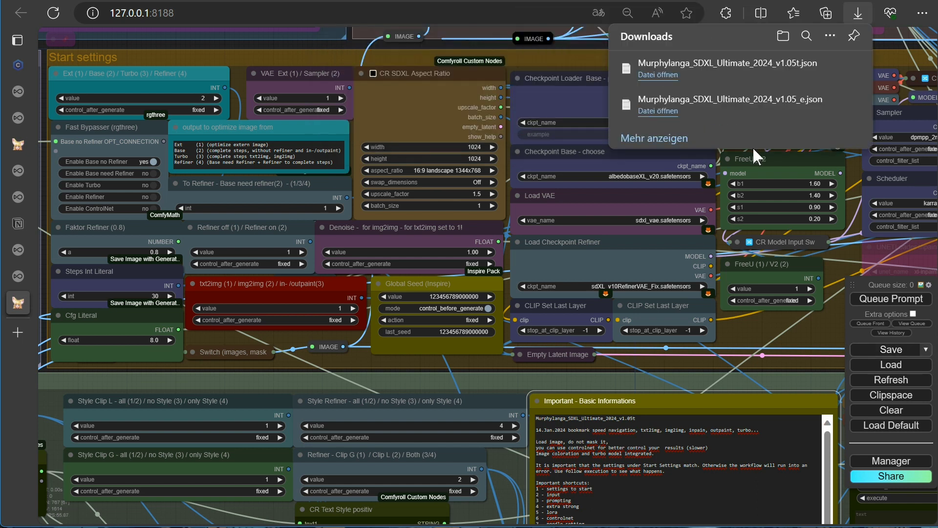
Clear the canvas and load the saved Murphylanga_SDXL_Ultimate_2024_v1.05t workflow file.
left_click(897, 410)
left_click(887, 367)
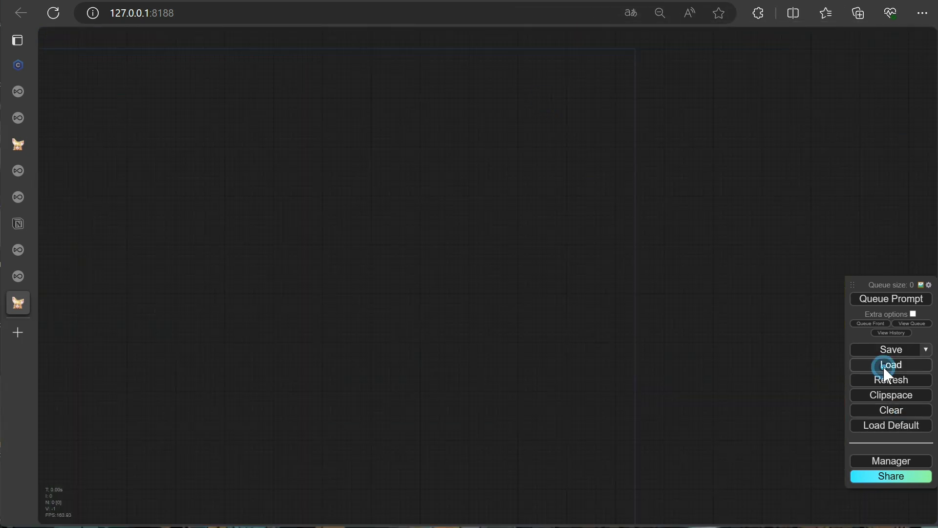
left_click(358, 84)
left_click(659, 370)
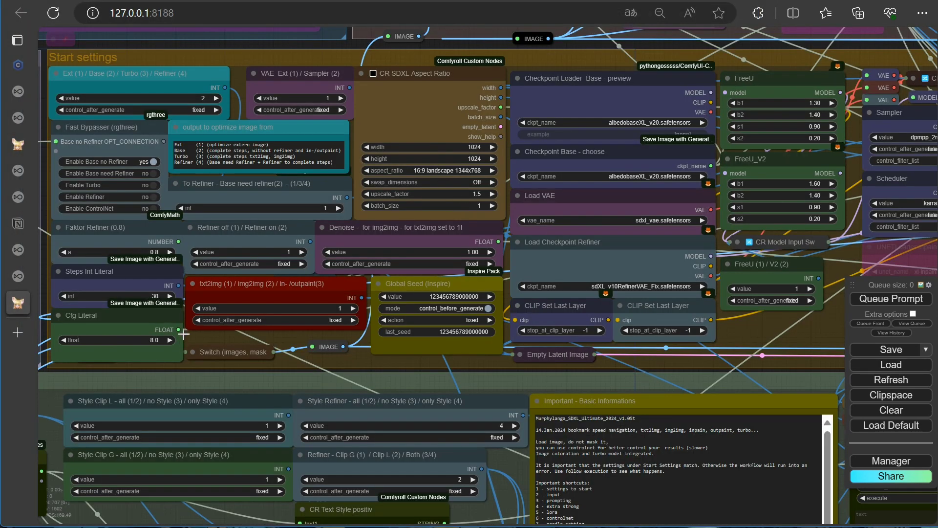
In the start settings, enable Base need Refiner and Refiner instead of Base no Refiner, and set To Refiner and Refiner off/on to 2.
key("1")
left_click_drag(241, 394, 410, 401)
scroll(217, 57, "up", 2)
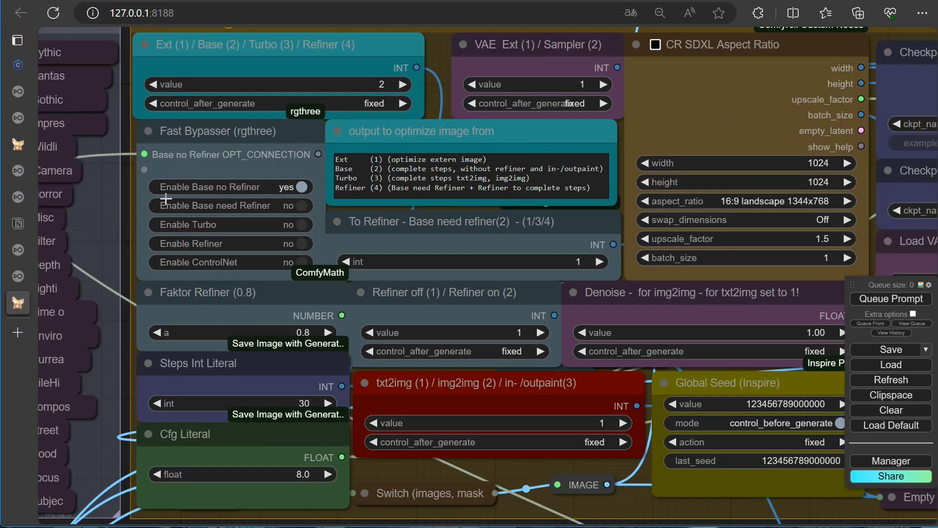
left_click(302, 206)
left_click(302, 243)
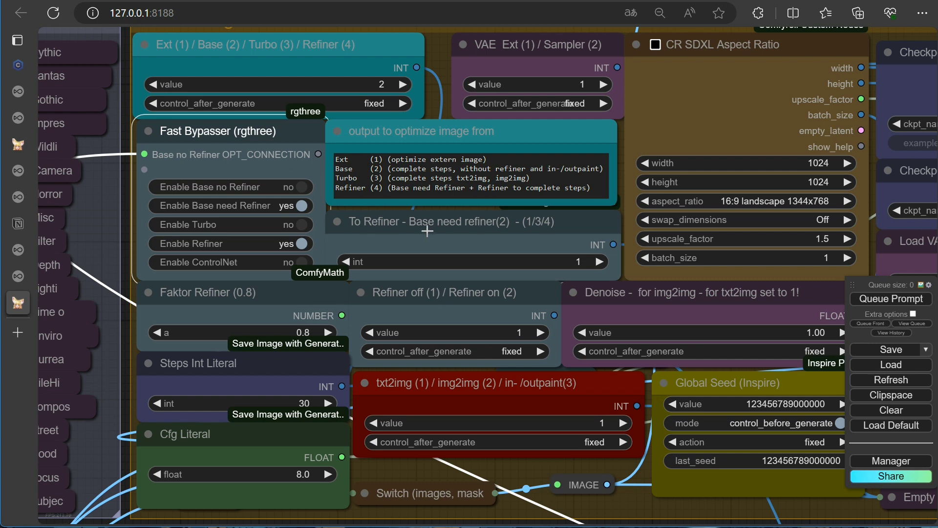
left_click(600, 261)
left_click(541, 333)
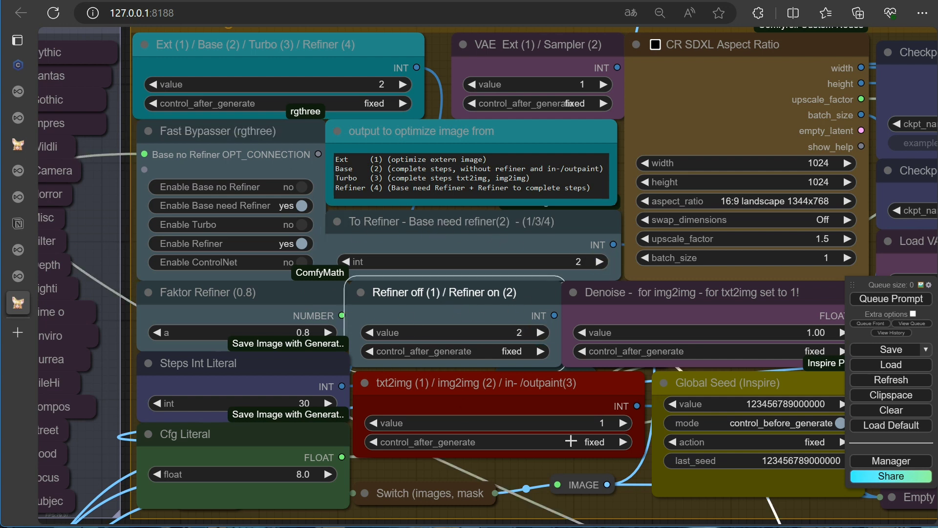
Choose sd_xl_base_1.0_0.9vae.safetensors for both base checkpoint nodes and sd_xl_refiner_1.0_0.9vae.safetensors for the refiner checkpoint.
scroll(652, 243, "down", 2)
left_click(680, 166)
left_click_drag(788, 499, 204, 490)
scroll(444, 185, "up", 5)
left_click(433, 134)
left_click(468, 144)
left_click(452, 250)
left_click(490, 260)
left_click(342, 391)
scroll(343, 391, "down", 2)
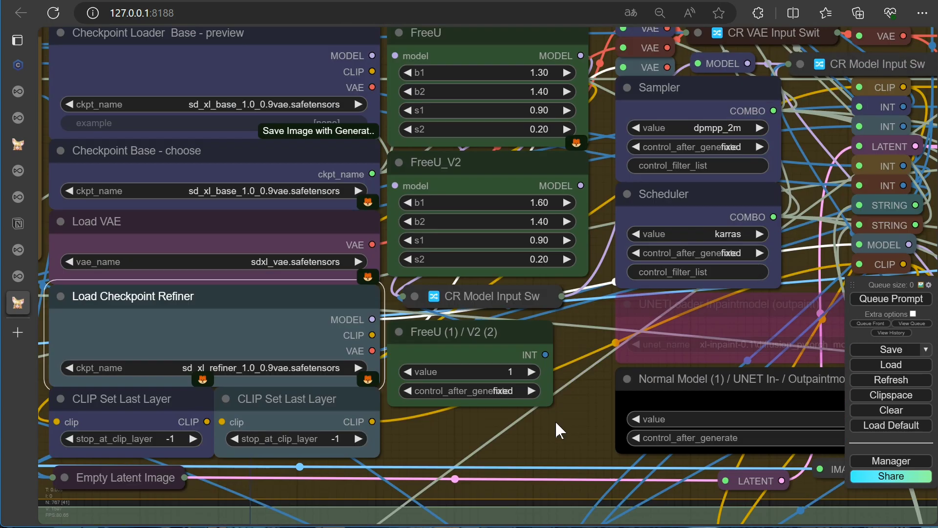
Set the FreeU (1) / V2 (2) switch to 2.
left_click_drag(556, 420, 367, 453)
key("2")
left_click(567, 291)
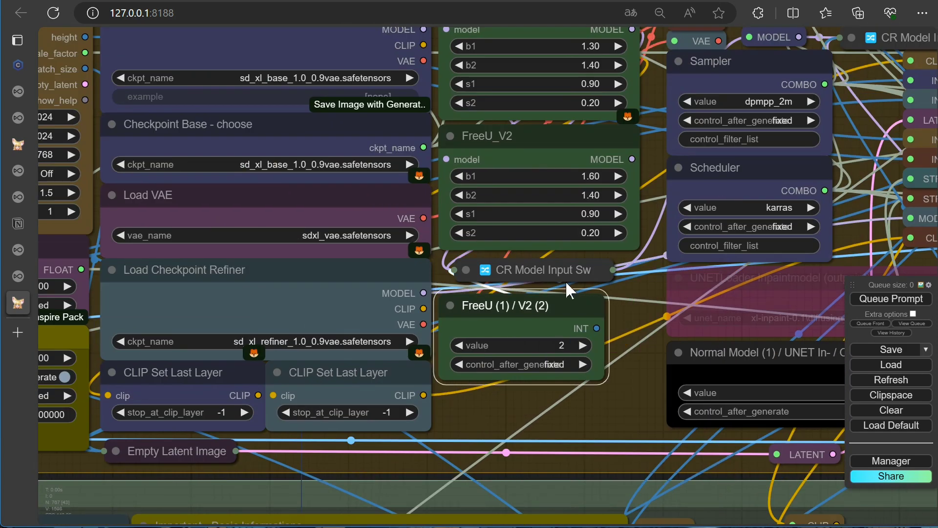
Replace the text in the Styler Select group's positive prompt node with "drawing".
key("3")
key("4")
left_click_drag(19, 303, 198, 304)
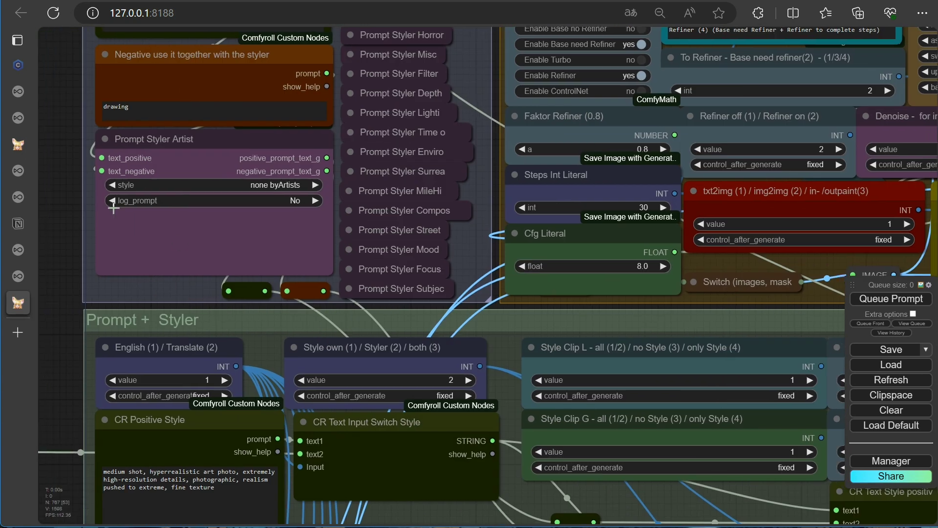
scroll(197, 303, "up", 2)
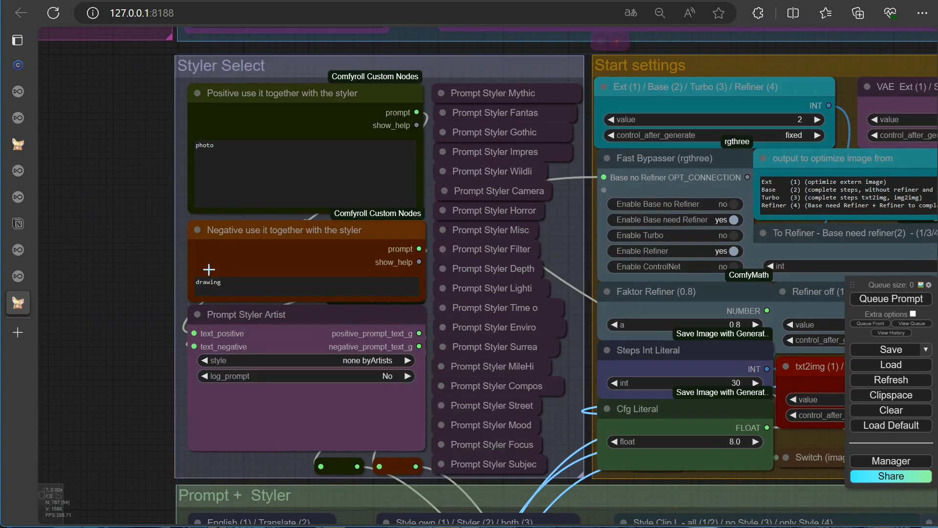
left_click(236, 148)
key("BackSpace")
key("BackSpace")
key("BackSpace")
key("BackSpace")
type("drawing")
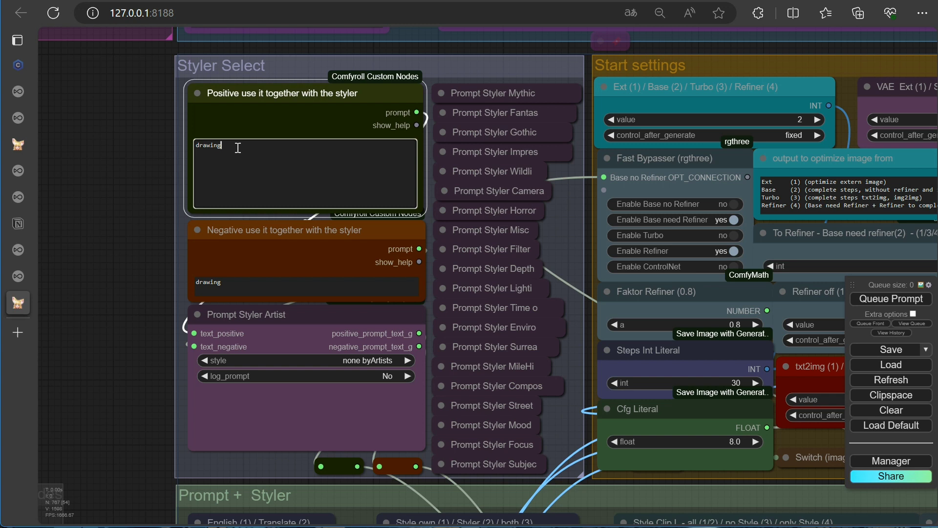
Replace the text in the Styler Select group's negative prompt node with "photo".
left_click(234, 285)
key("BackSpace")
key("BackSpace")
key("BackSpace")
key("BackSpace")
key("BackSpace")
key("BackSpace")
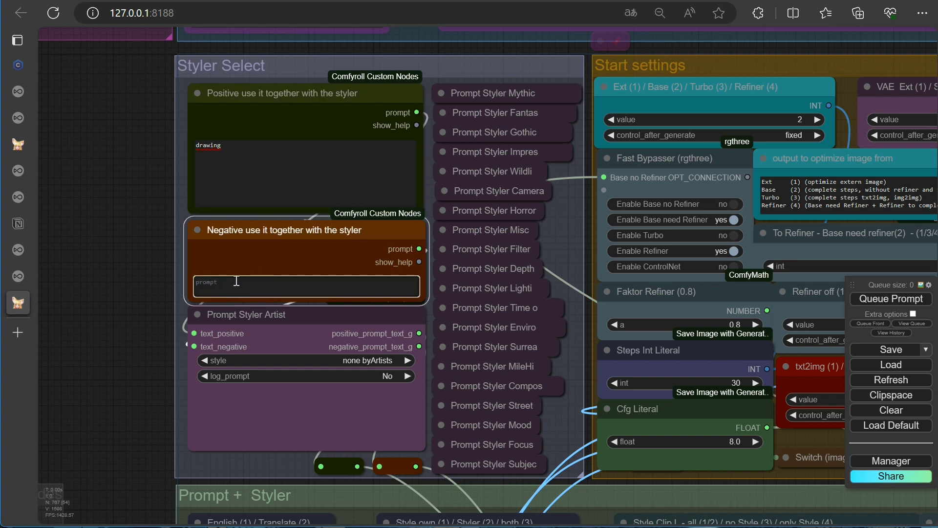
type("photo")
left_click(128, 351)
Filter the Prompt Styler Artist styles by "war" and choose Andy Warhol.
left_click_drag(116, 382, 124, 264)
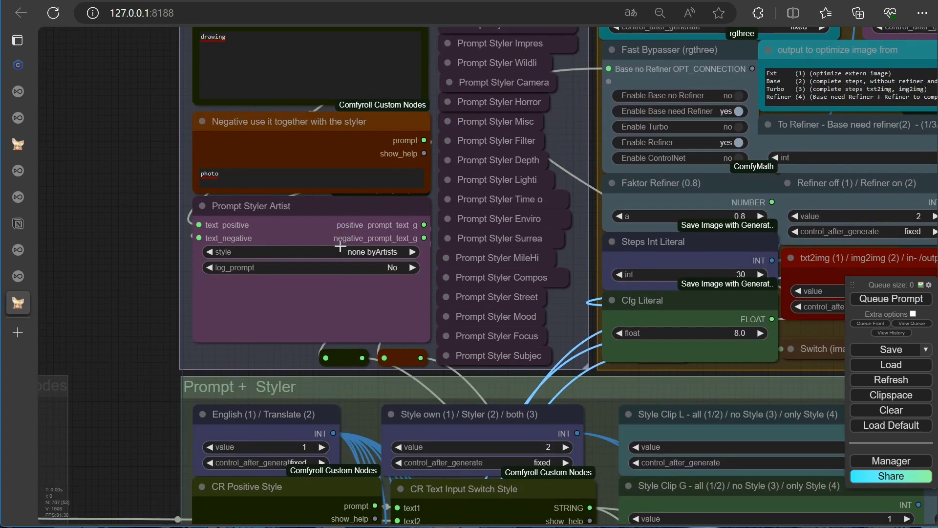
left_click(381, 254)
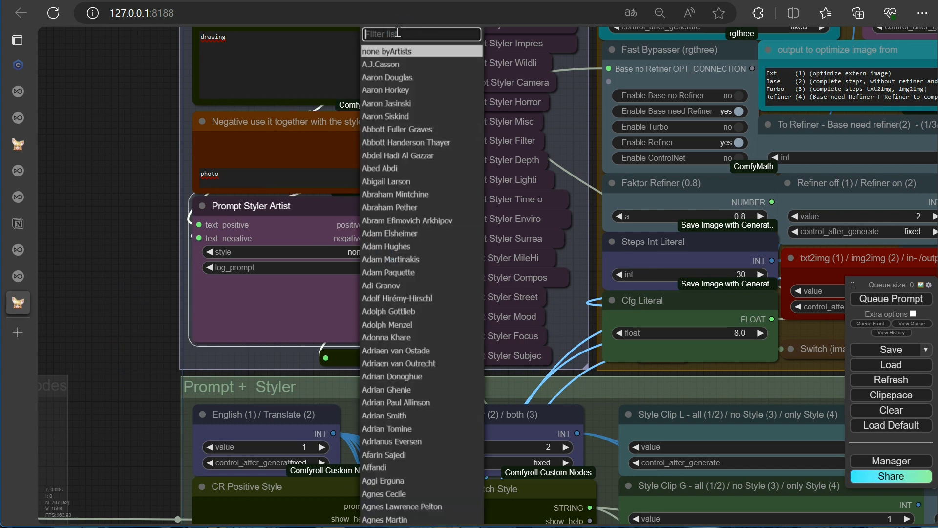
type("war")
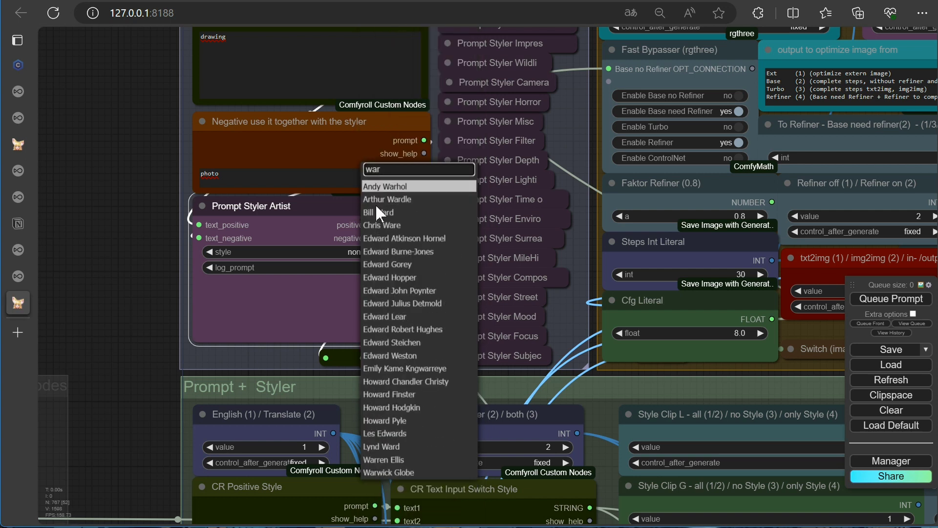
left_click(397, 187)
Remove "photographic, realism pushed to extreme" from the CR Positive Style prompt, keeping "fine texture" at the end.
left_click_drag(142, 388, 147, 163)
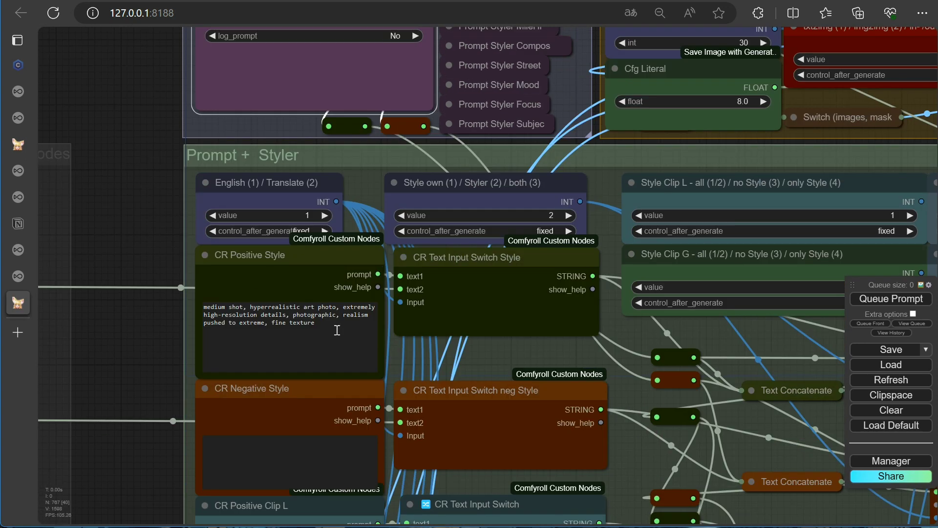
scroll(338, 330, "up", 6)
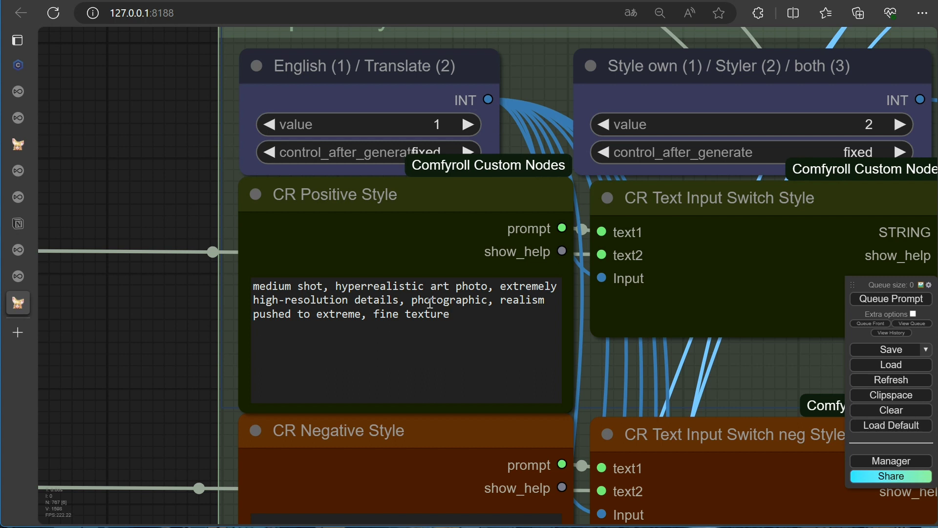
double_click(491, 301)
key("BackSpace")
key("BackSpace")
key("BackSpace")
left_click_drag(304, 314, 412, 300)
key("BackSpace")
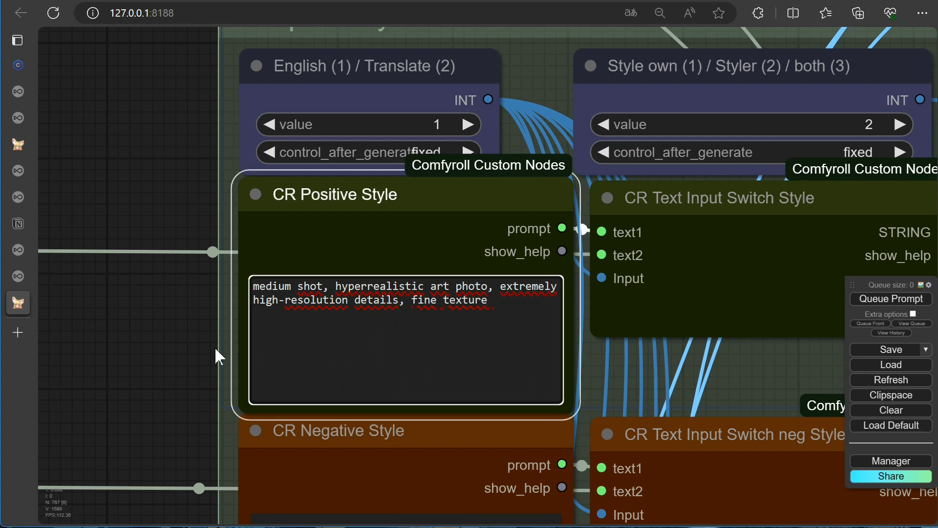
Review the CR Positive Clip G Main prompt and queue the workflow for generation.
scroll(215, 347, "down", 8)
scroll(347, 321, "down", 7)
scroll(133, 212, "up", 4)
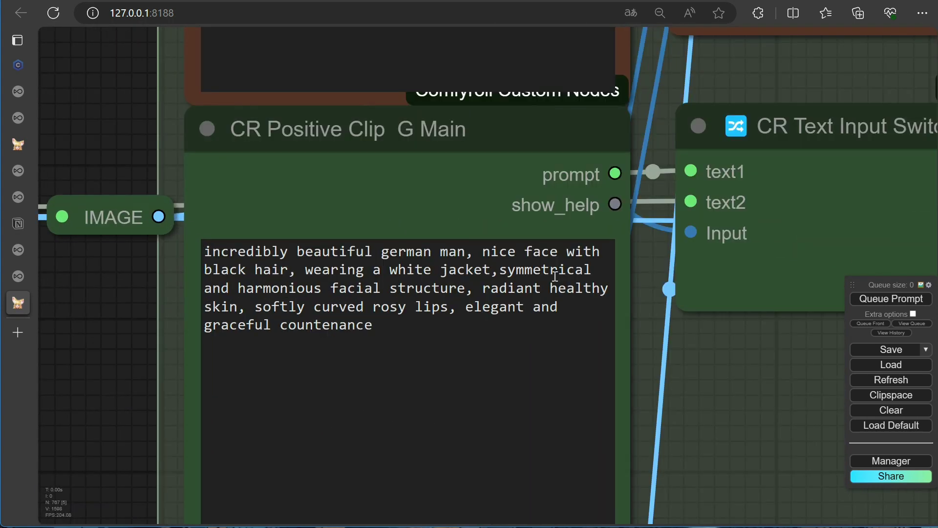
scroll(136, 408, "down", 15)
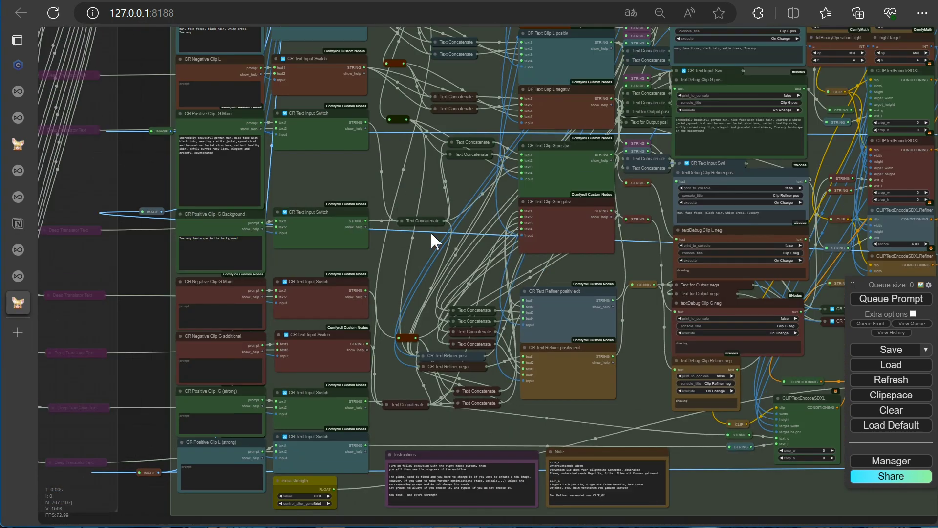
scroll(320, 472, "down", 2)
key("1")
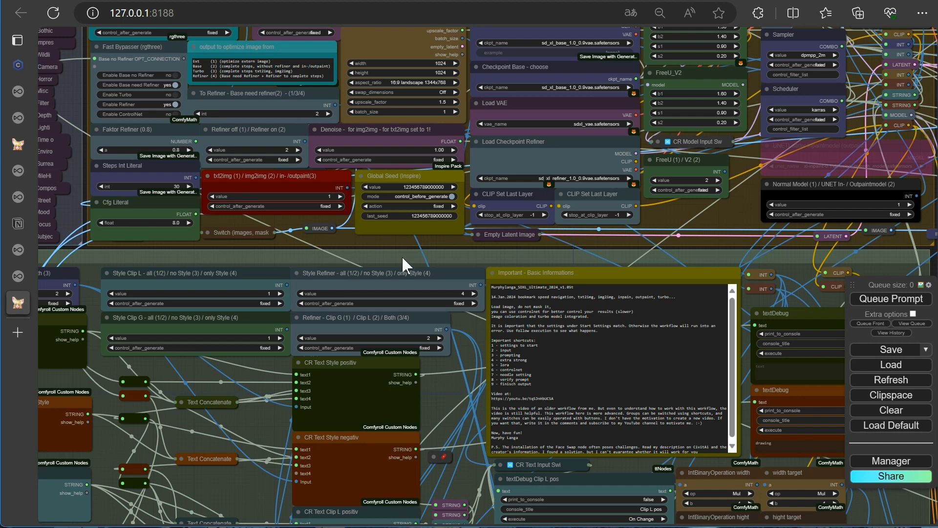
key("2")
scroll(506, 344, "down", 8)
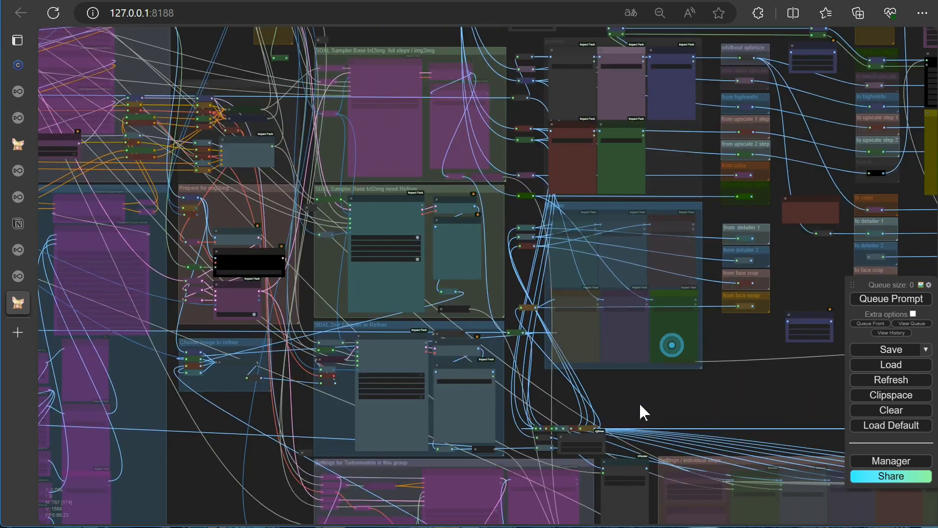
left_click(891, 299)
Check the run's progress in the console, inspect the base sampler's preview image, and dismiss the execution error.
left_click_drag(738, 411, 514, 461)
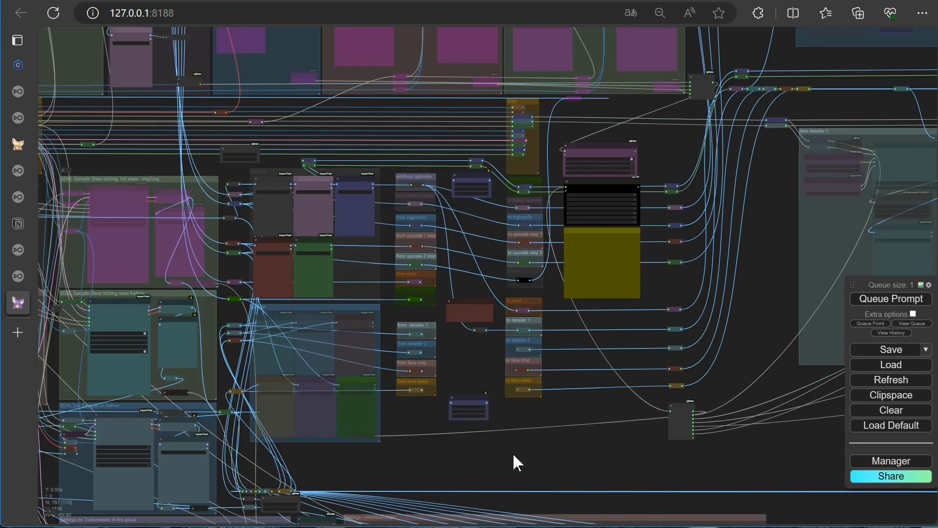
key("alt+Tab")
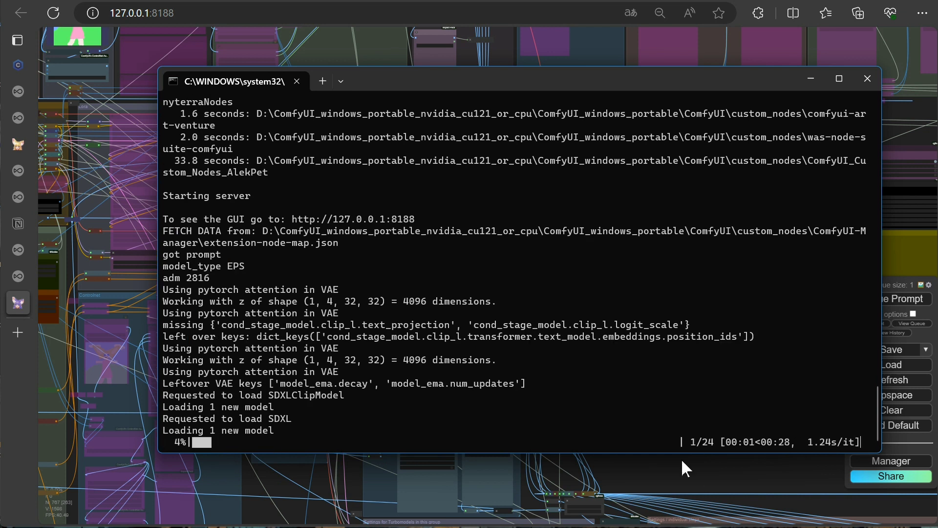
key("alt+Tab")
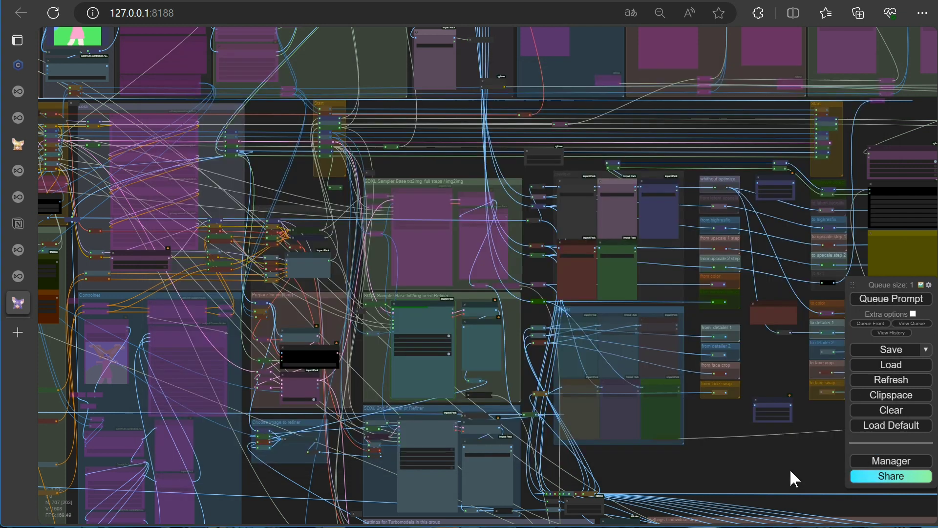
scroll(466, 358, "up", 5)
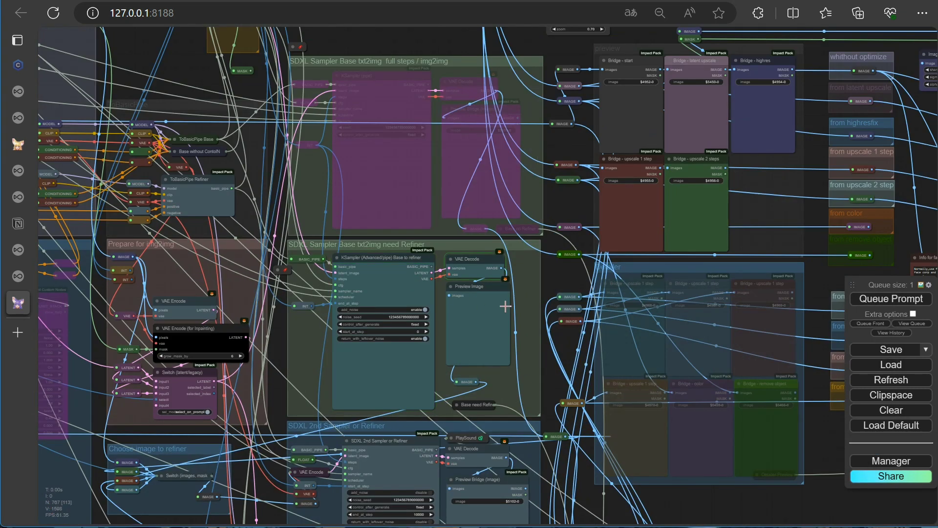
scroll(506, 307, "up", 15)
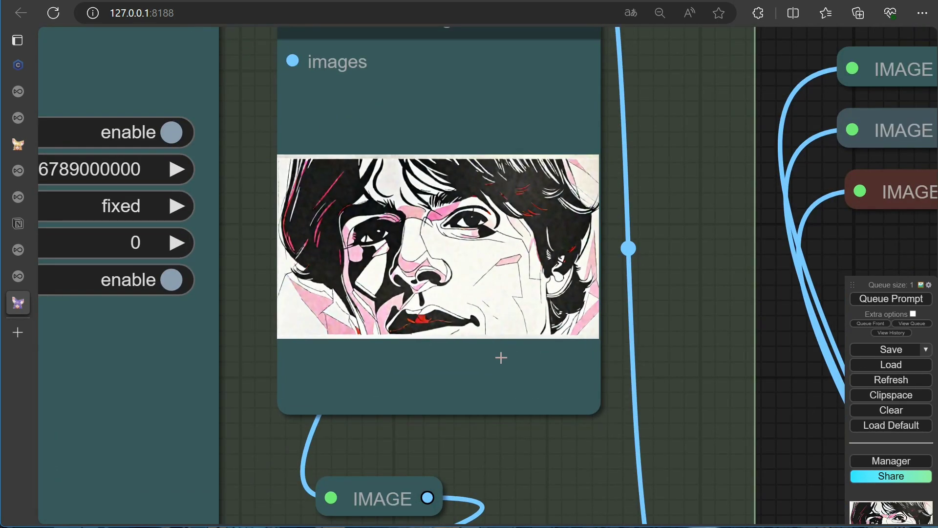
scroll(501, 358, "down", 12)
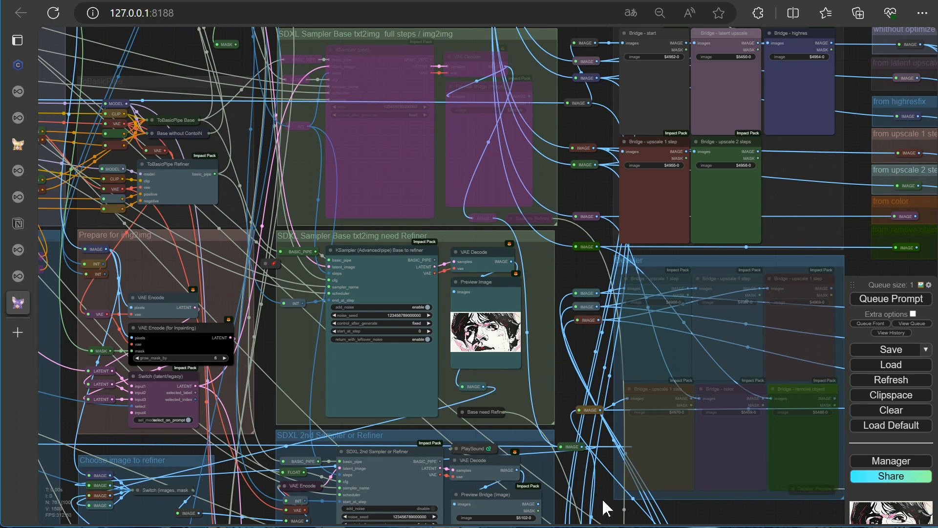
left_click_drag(602, 497, 488, 302)
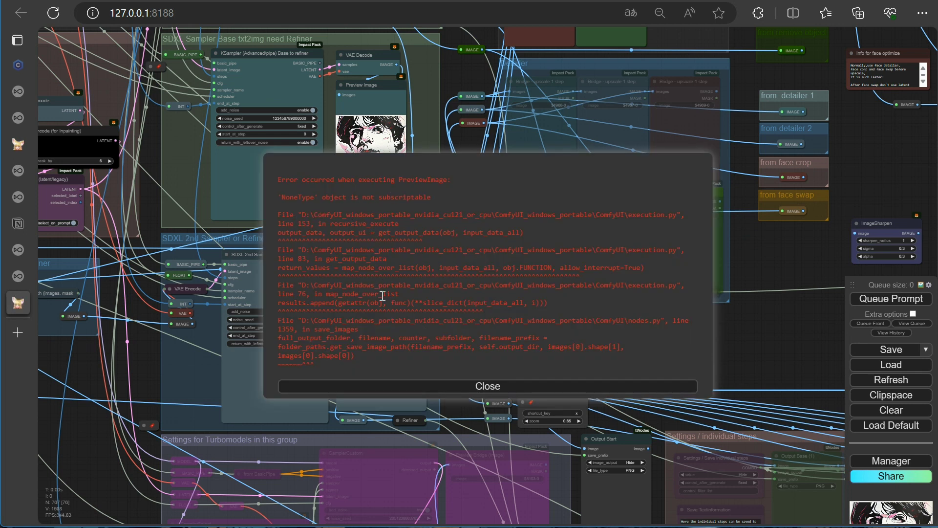
left_click(484, 388)
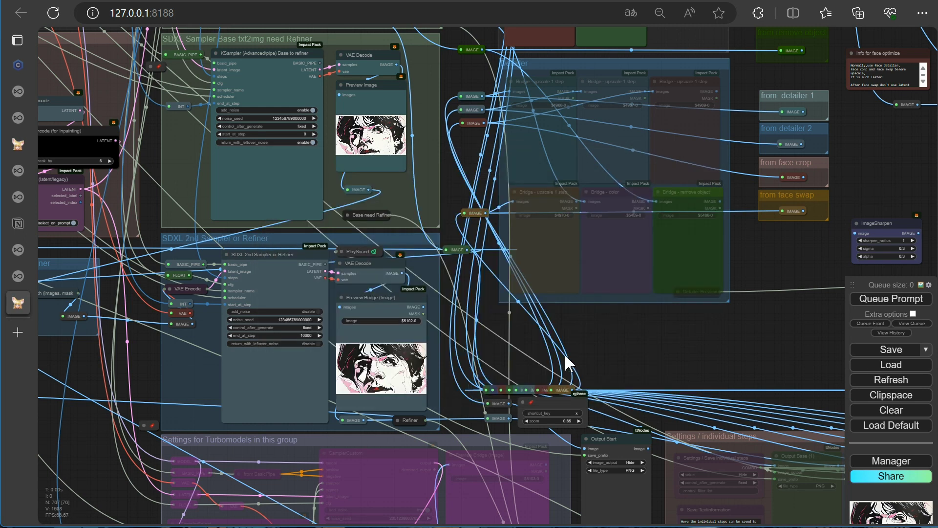
Turn on Follow execution for the canvas, queue the workflow, and dismiss the PreviewImage execution error.
scroll(596, 359, "down", 10)
scroll(596, 350, "down", 2)
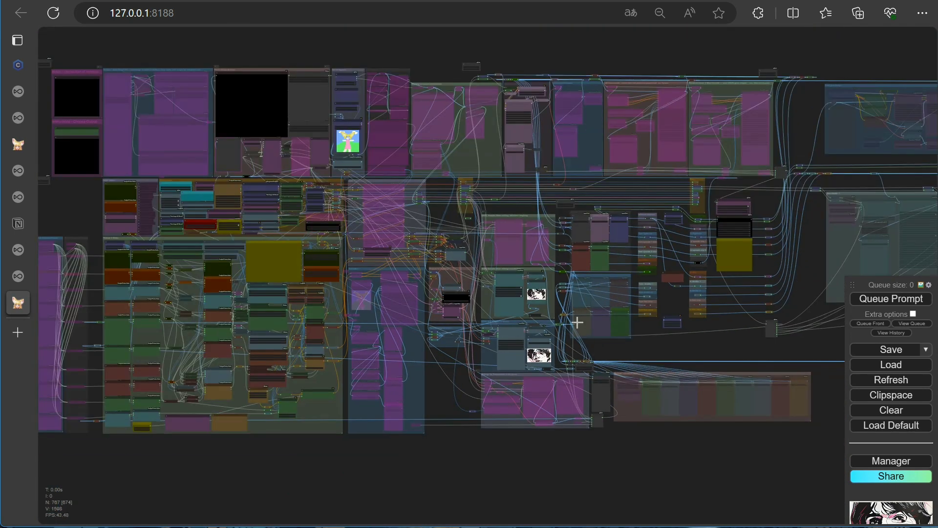
left_click_drag(543, 48, 586, 130)
scroll(537, 216, "up", 12)
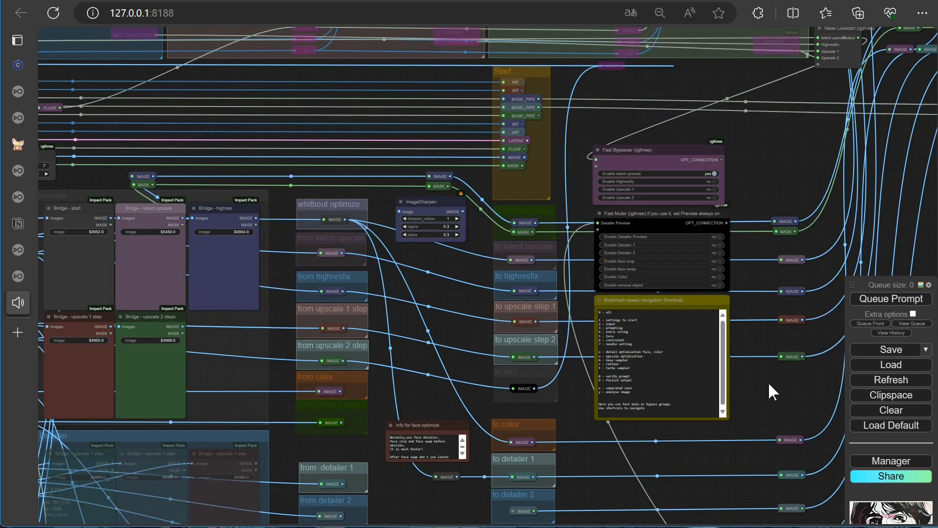
right_click(769, 385)
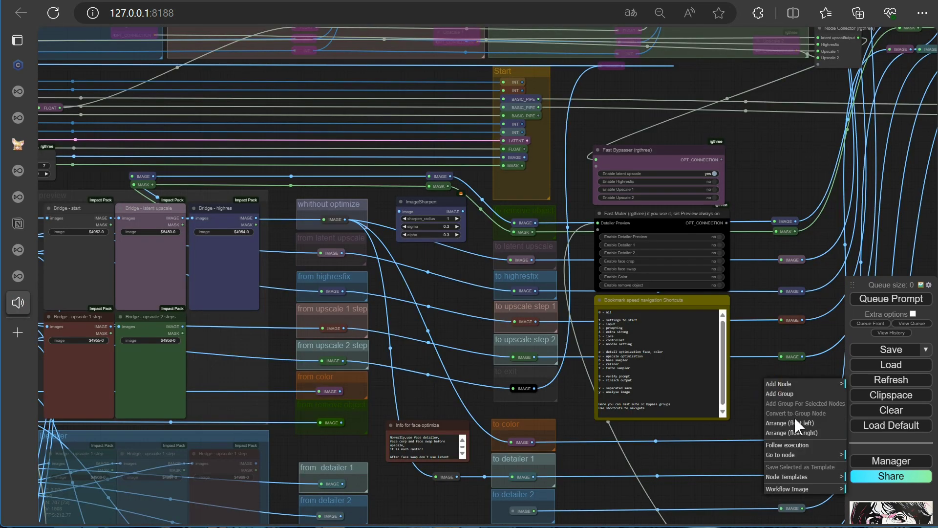
left_click(784, 446)
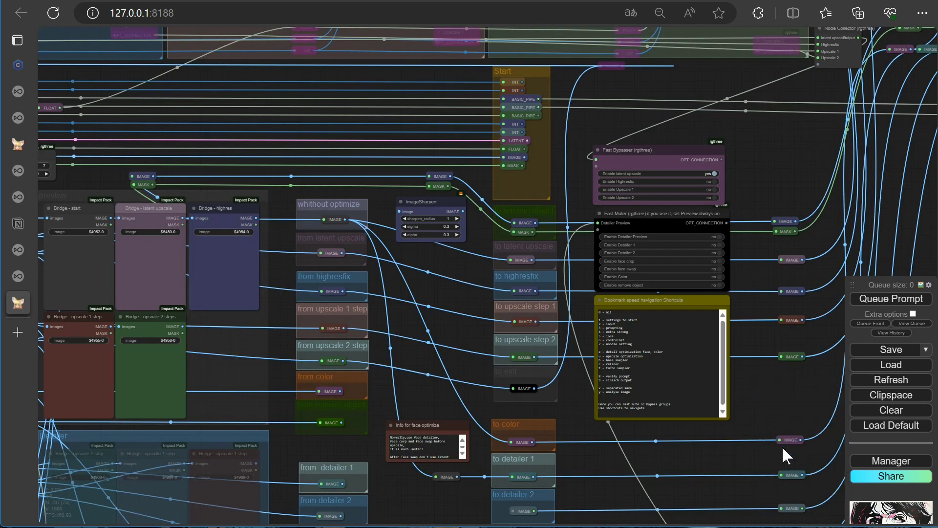
left_click(883, 300)
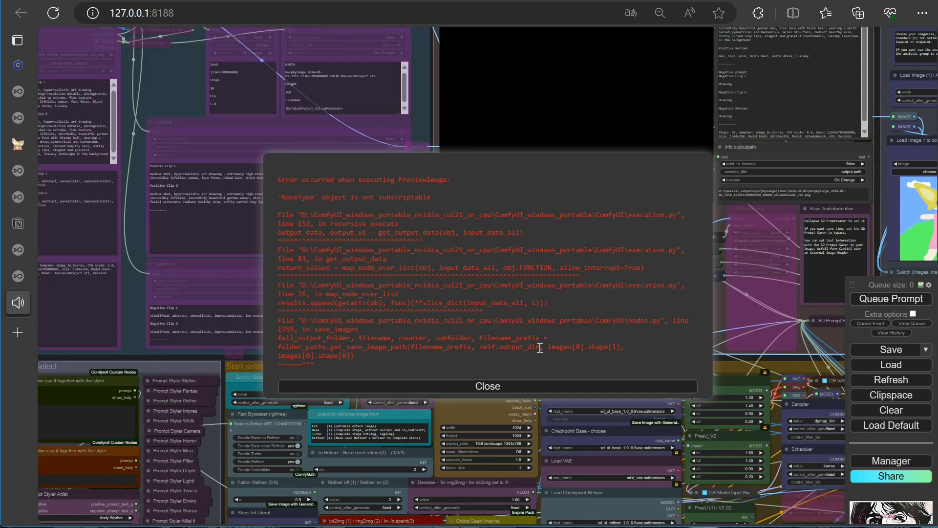
left_click(478, 386)
Set the Ext / Base / Turbo / Refiner selector in Start settings to 4 and queue the workflow again.
scroll(472, 281, "up", 7)
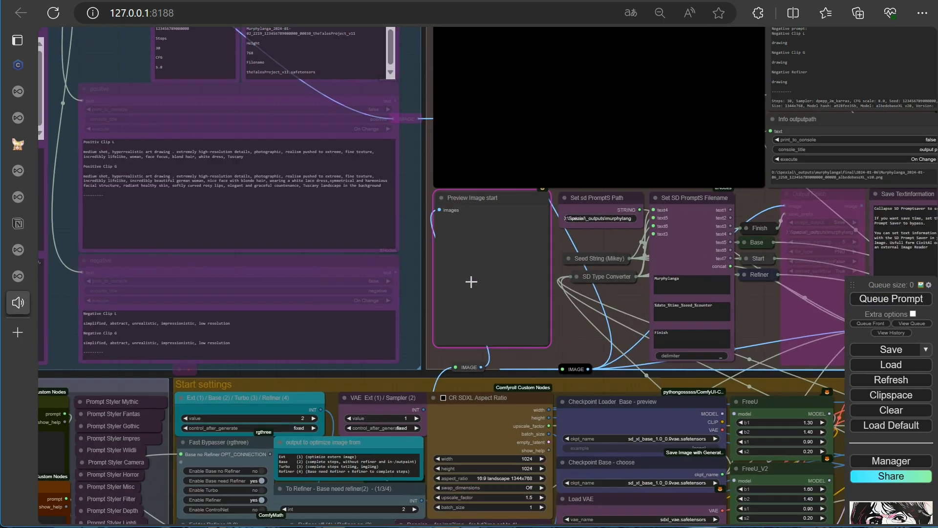
scroll(484, 267, "down", 5)
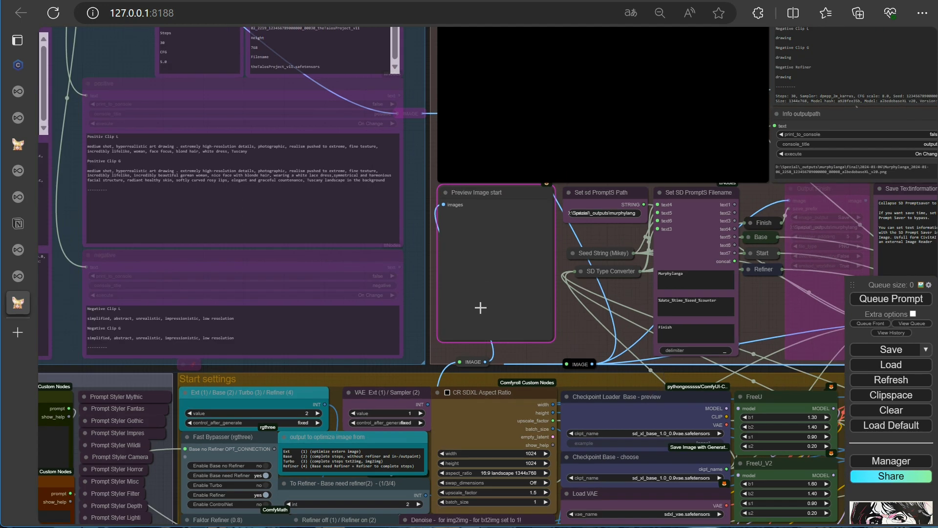
left_click_drag(344, 377, 481, 263)
scroll(390, 306, "up", 7)
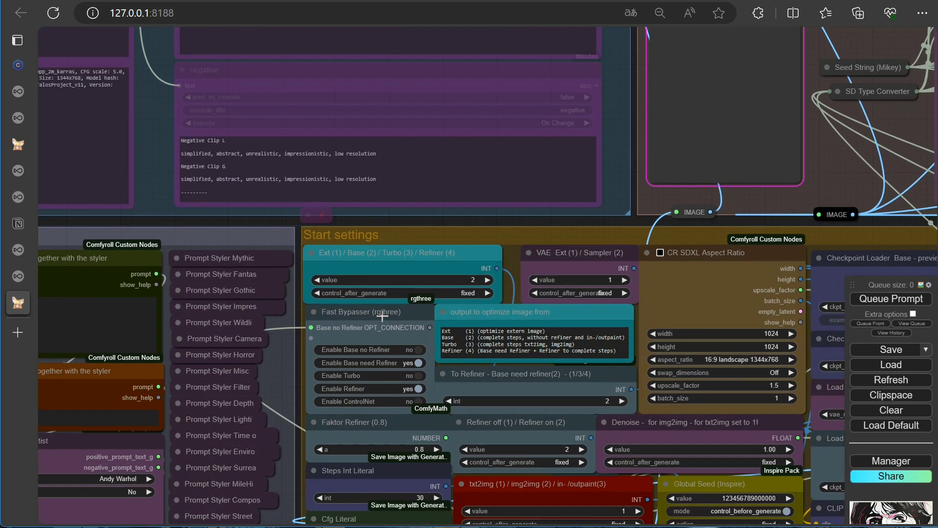
scroll(390, 305, "up", 1)
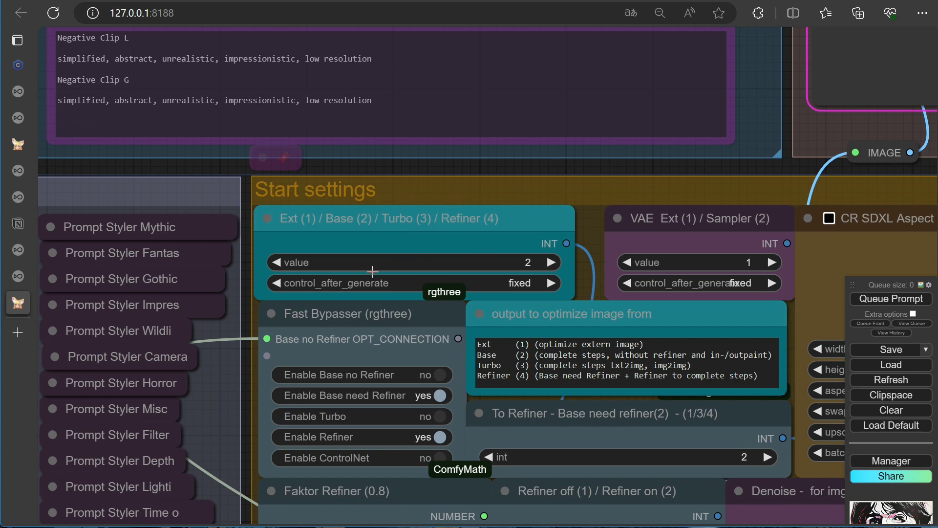
left_click(551, 263)
left_click(552, 263)
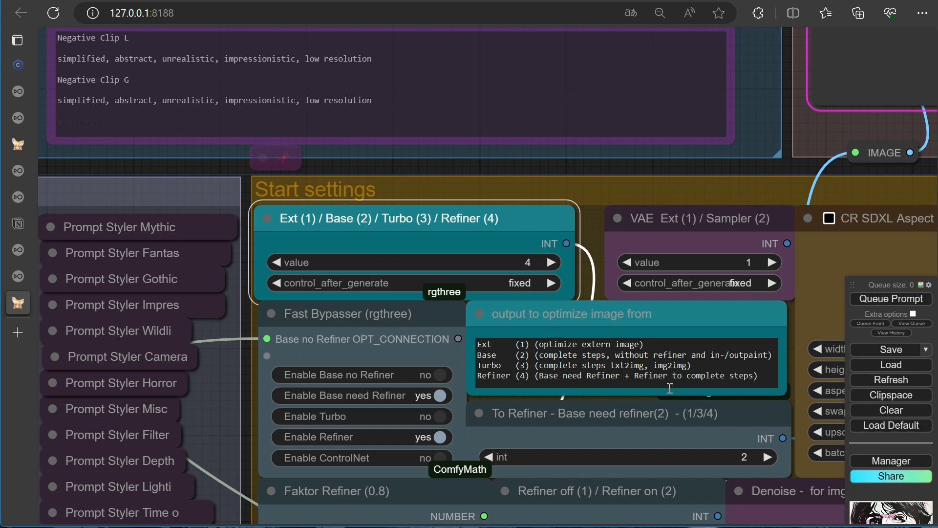
left_click(878, 304)
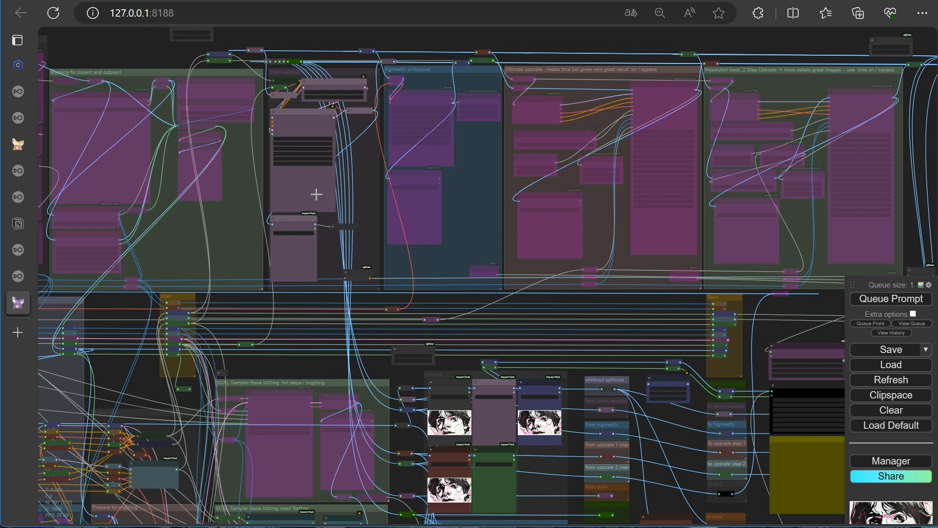
Examine the latent upscale preview, the preview group's bridge images and the start preview from the run.
scroll(340, 271, "up", 5)
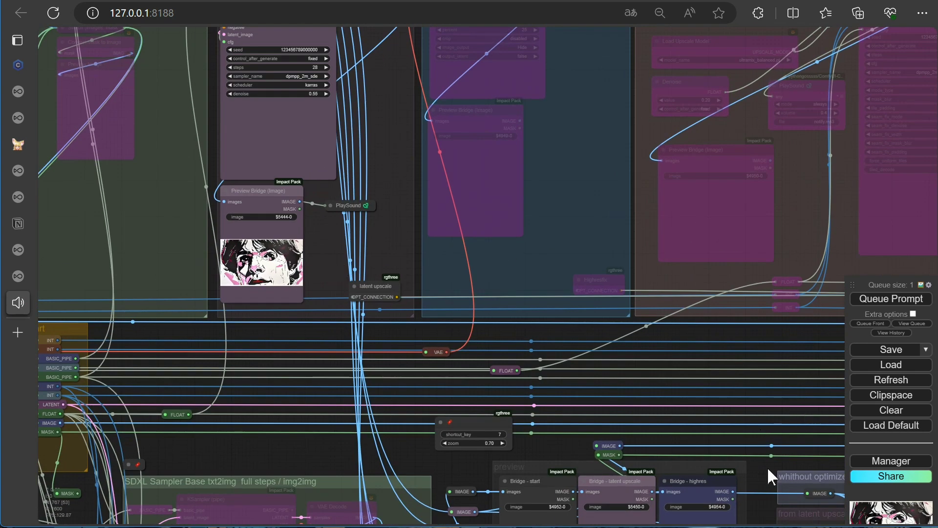
left_click_drag(769, 478, 697, 152)
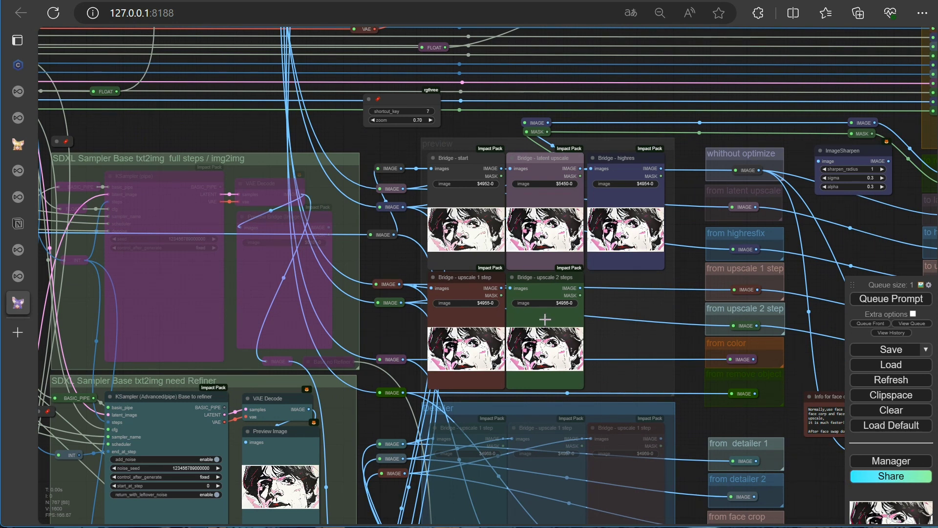
left_click_drag(320, 126, 695, 446)
scroll(647, 350, "up", 5)
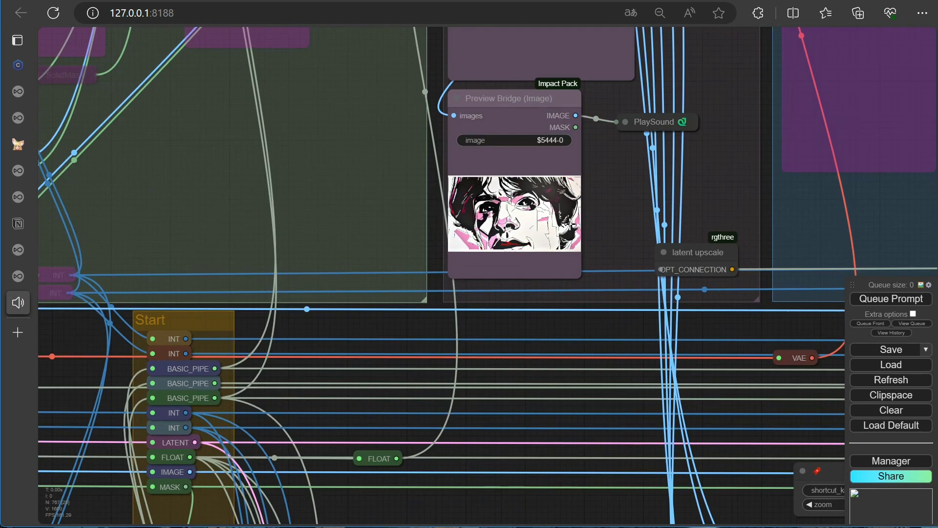
scroll(570, 198, "down", 3)
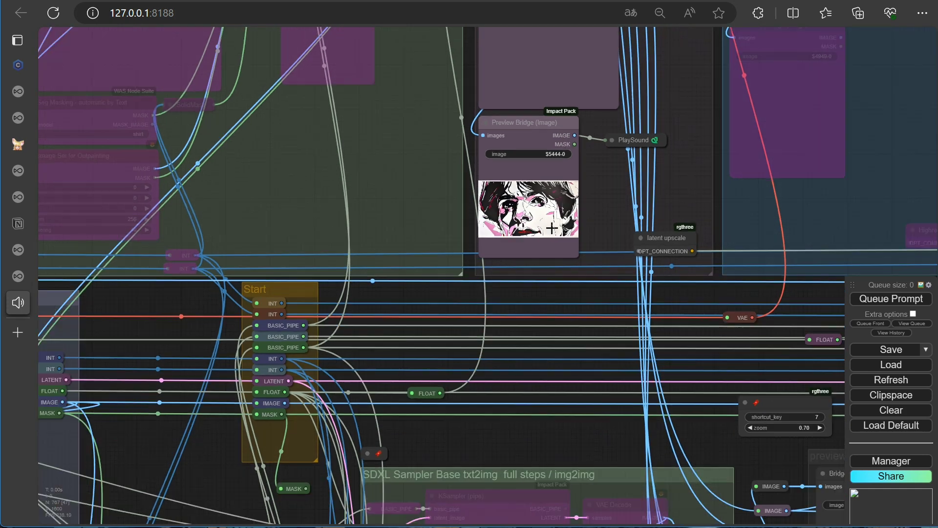
left_click_drag(459, 284, 801, 343)
scroll(733, 354, "down", 5)
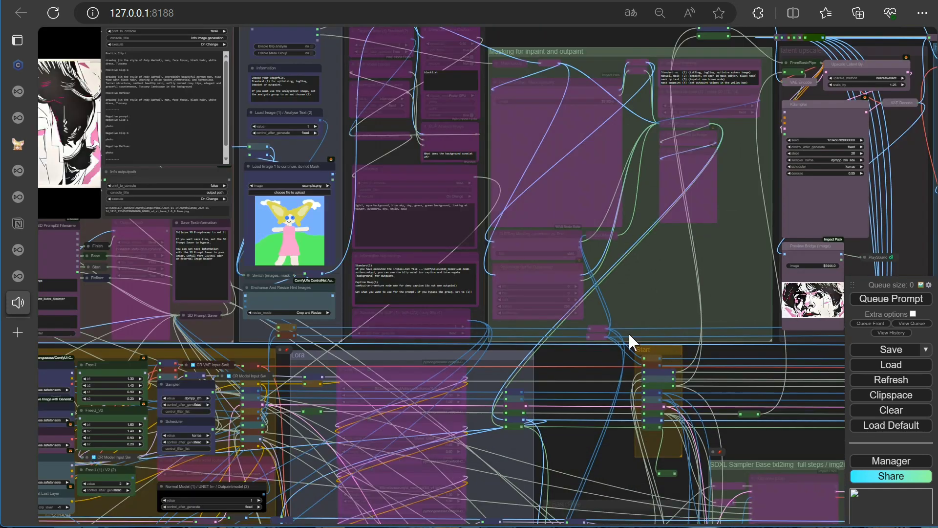
scroll(231, 198, "down", 3)
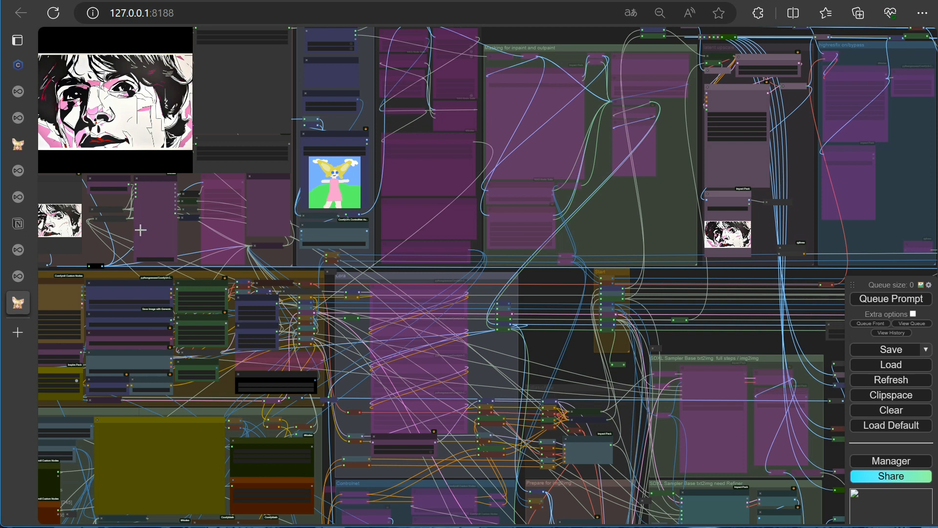
Filter the Prompt Styler Artist styles by "alic" and choose Alice Pasquini.
key("1")
key("2")
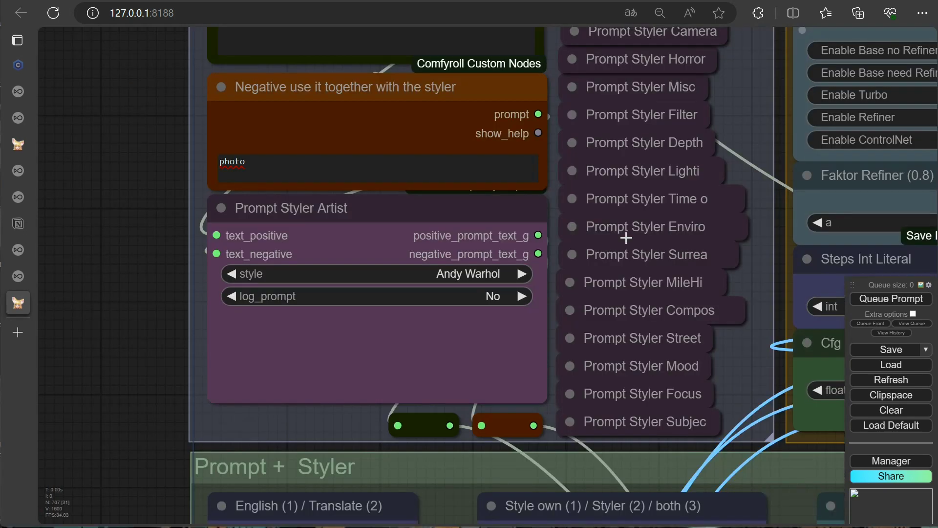
left_click(345, 275)
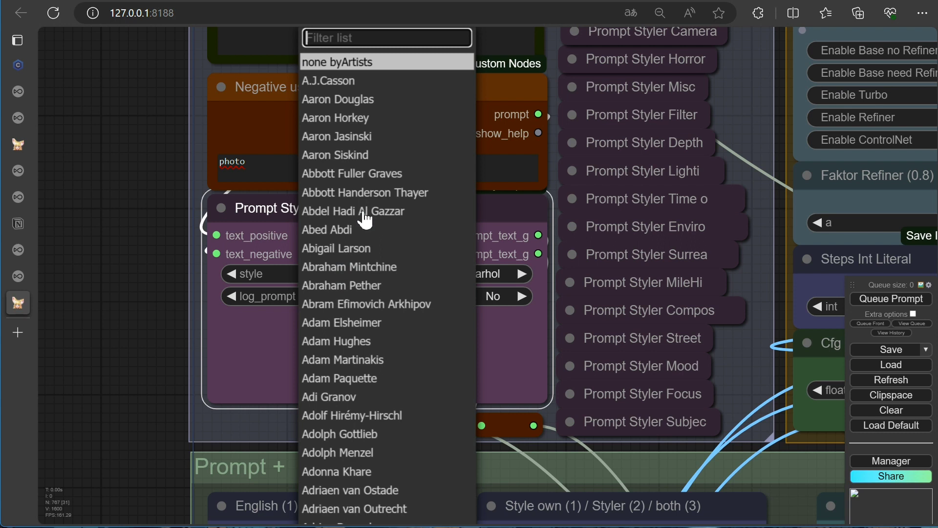
type("alic")
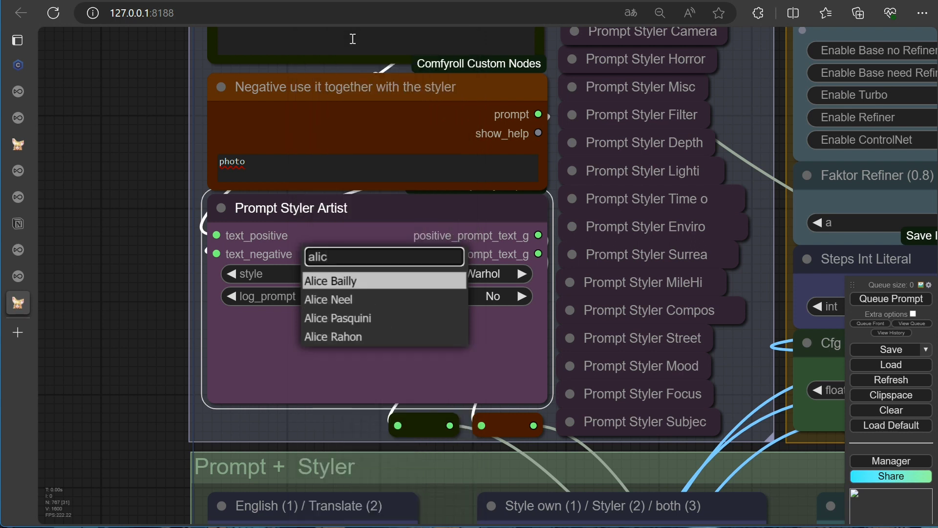
left_click(359, 318)
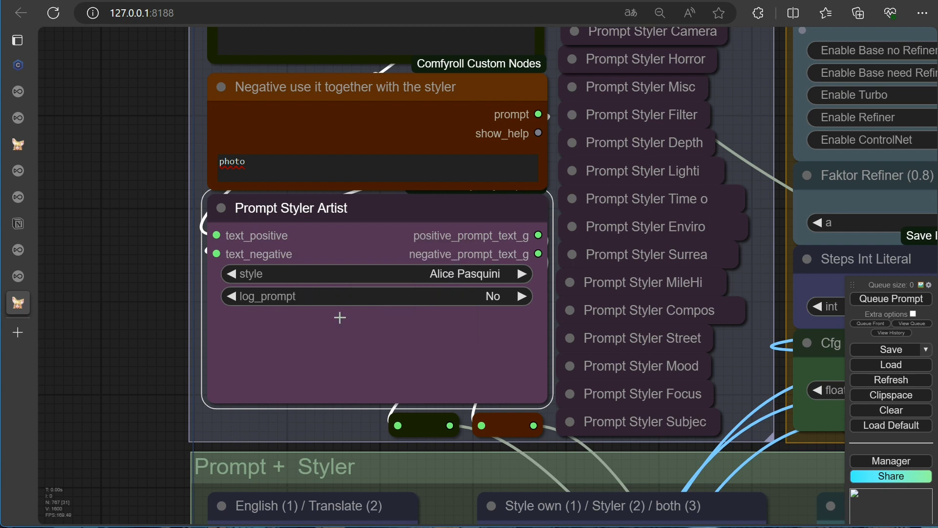
Append ", watercolor ink" after "drawing" in the positive styler prompt and queue the workflow.
left_click_drag(152, 411, 125, 207)
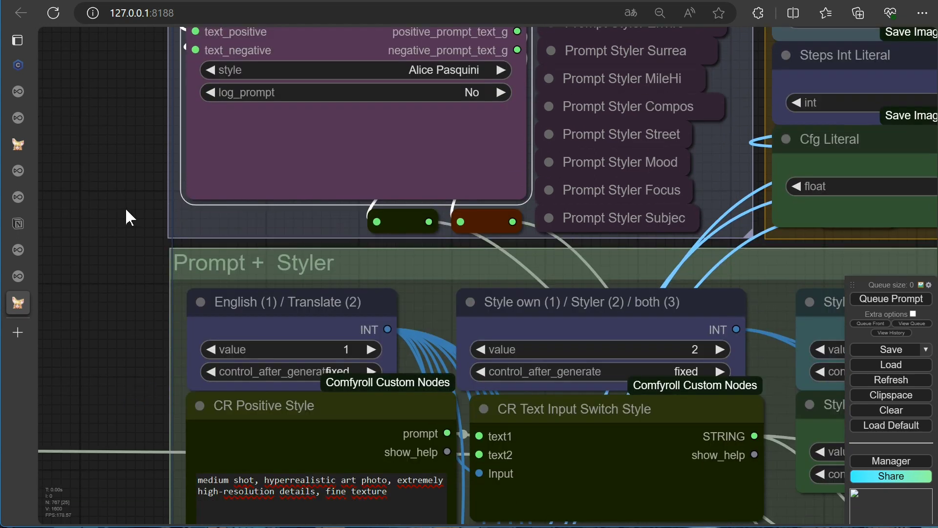
scroll(125, 207, "down", 2)
left_click_drag(94, 275, 185, 519)
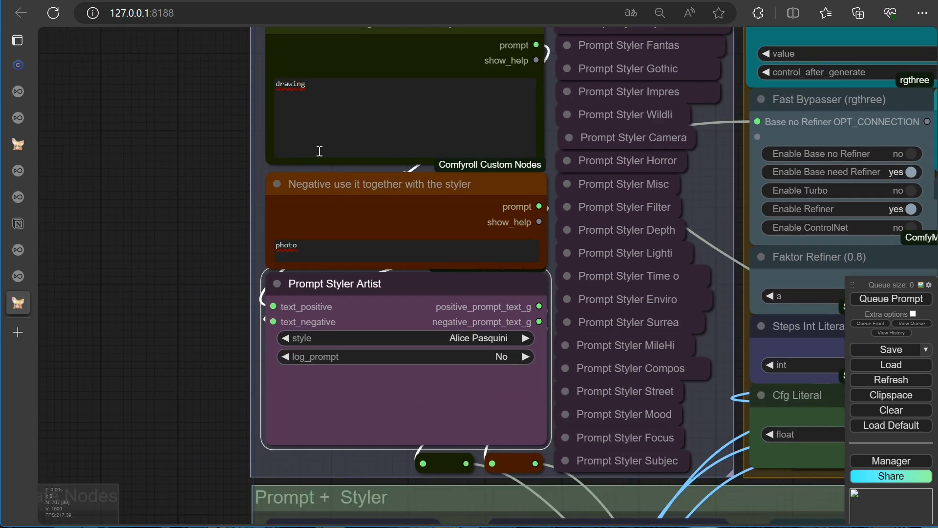
left_click(338, 85)
type(", watercolor ink")
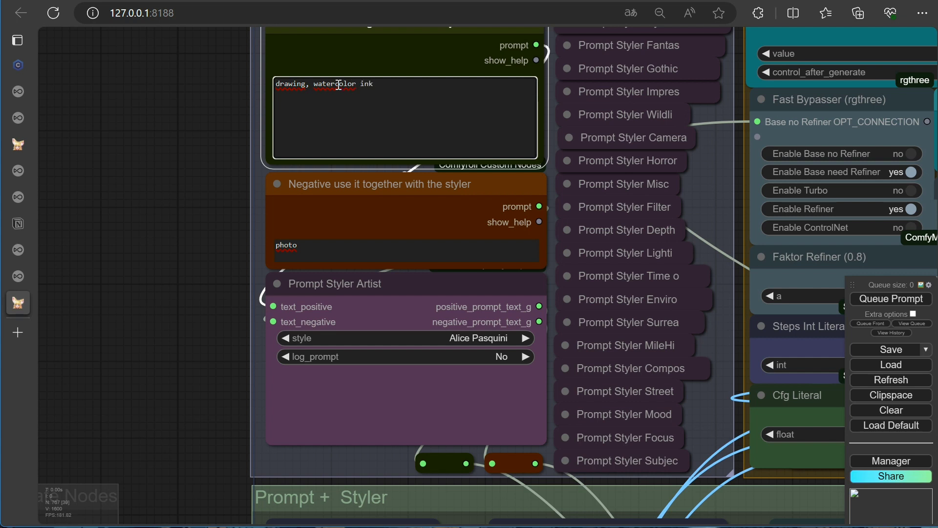
left_click(887, 309)
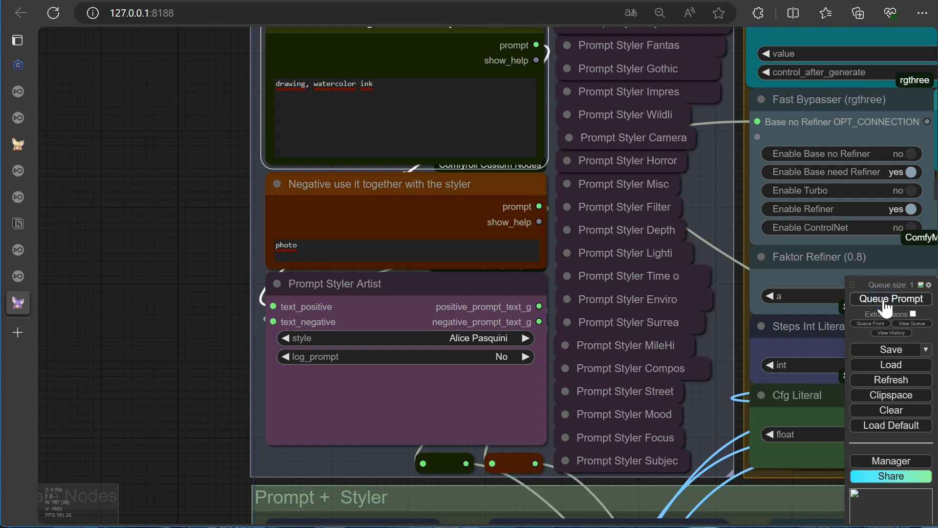
Connect the "whithout optimize" image output to the "to highresfix" input and disconnect the "to latent upscale" input.
key("2")
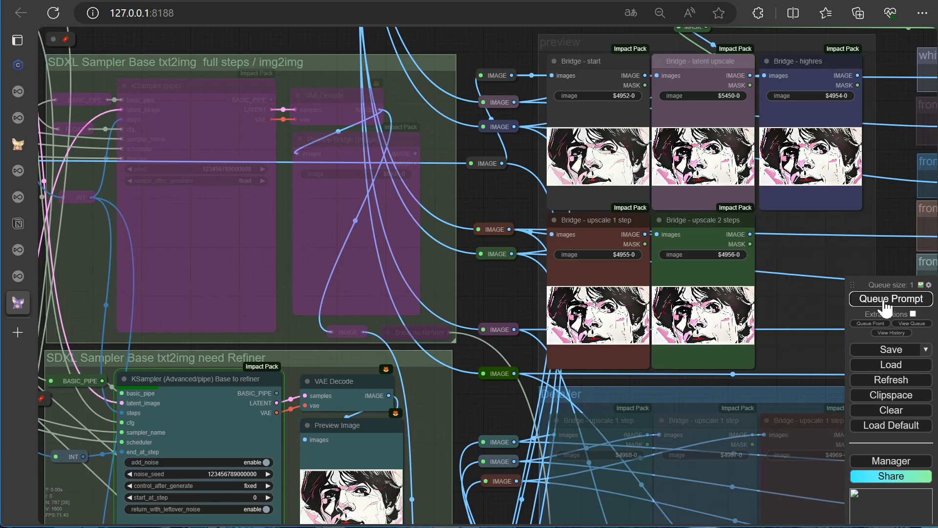
scroll(491, 401, "down", 5)
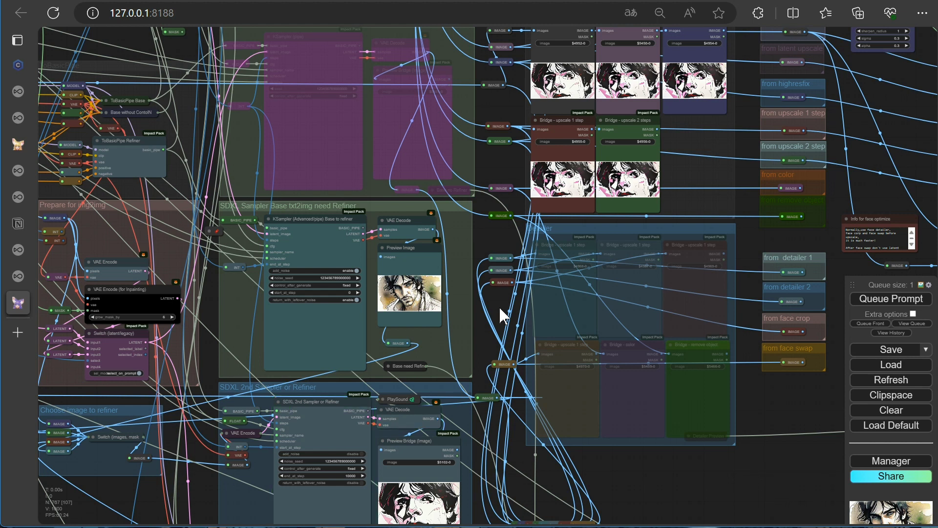
scroll(681, 370, "down", 8)
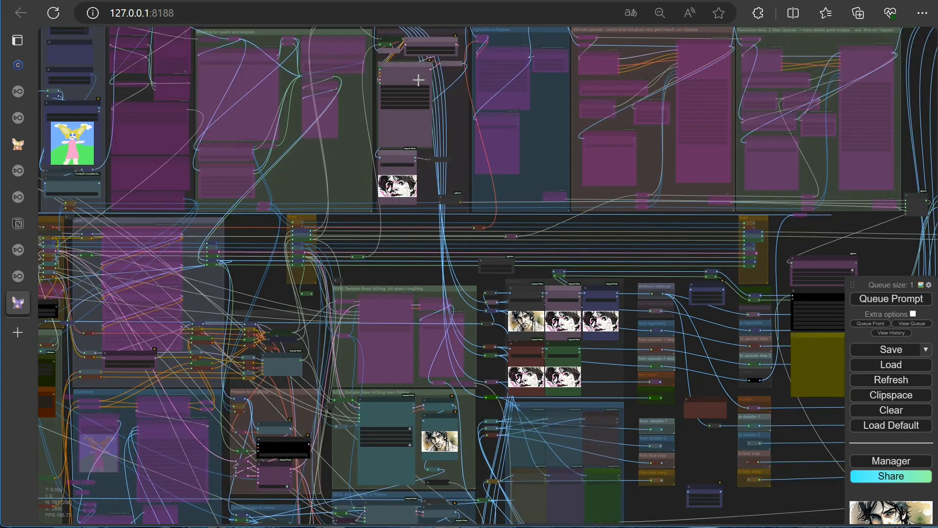
scroll(419, 76, "up", 6)
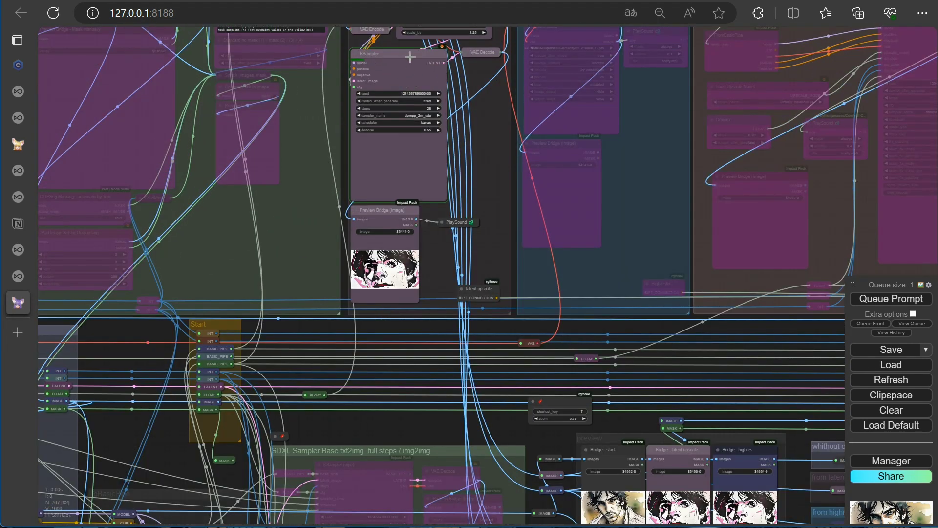
left_click_drag(784, 347, 279, 185)
scroll(447, 356, "up", 5)
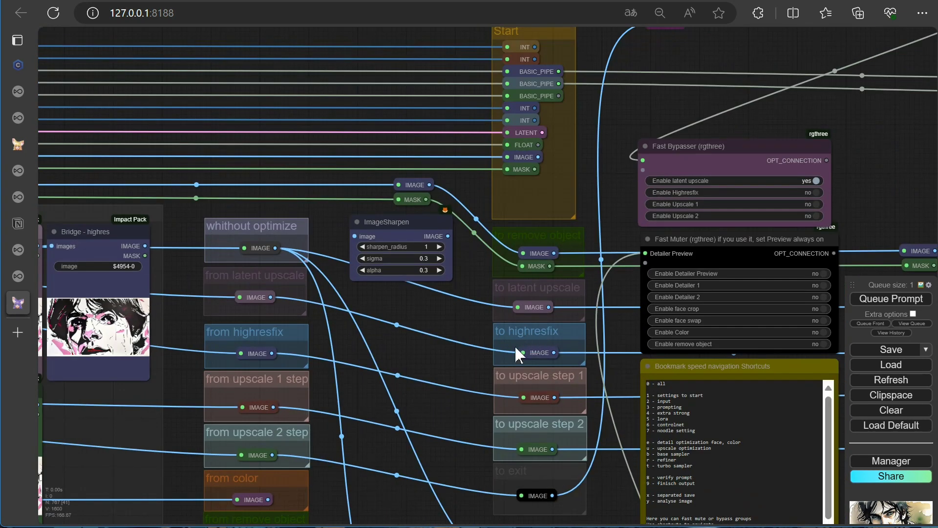
left_click_drag(279, 249, 523, 352)
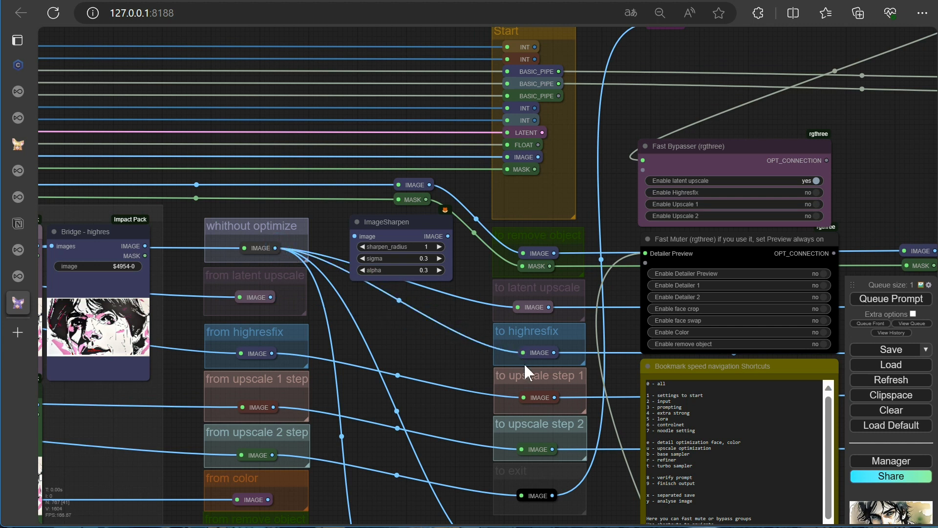
left_click_drag(520, 308, 471, 292)
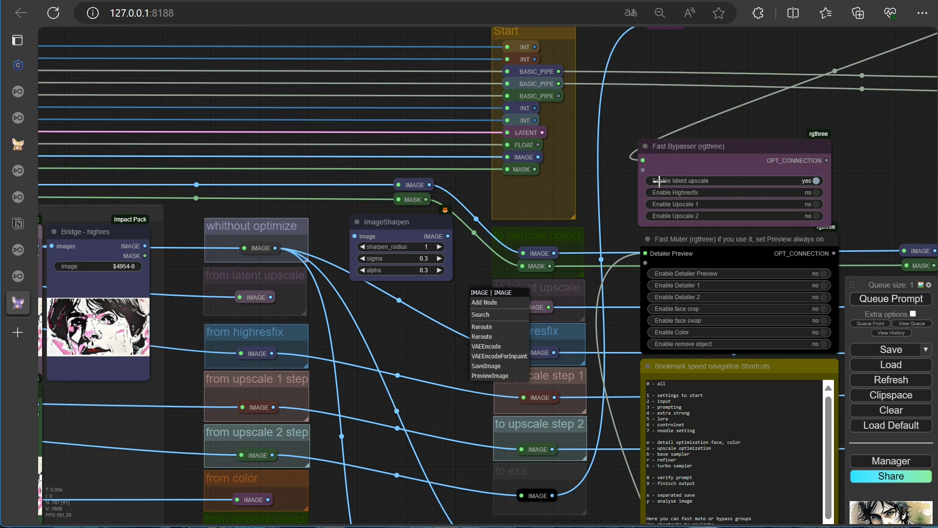
Disable latent upscale and enable Highresfix in the upscale Fast Bypasser.
scroll(447, 286, "down", 9)
left_click_drag(452, 316, 535, 411)
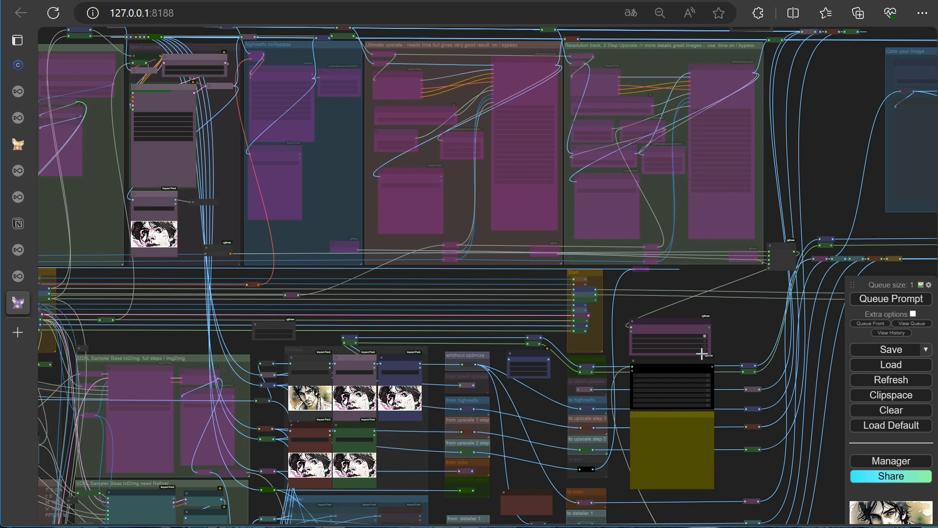
scroll(729, 337, "up", 5)
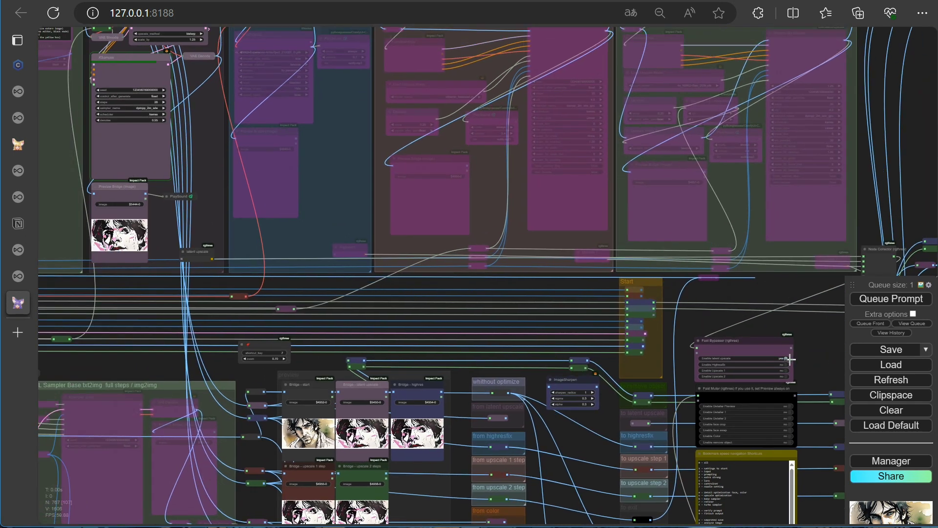
left_click(789, 359)
left_click(787, 364)
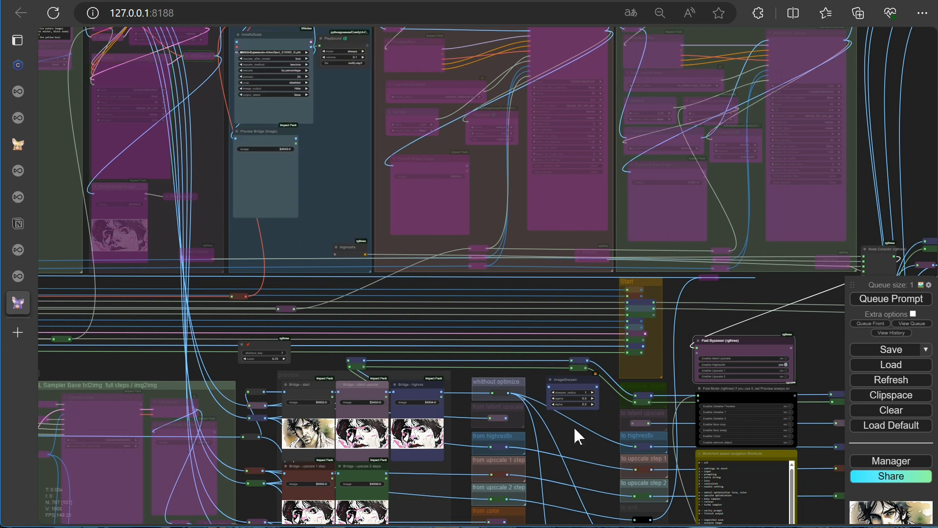
Set the hiresfixScale upscale model to 1x-ITF-SkinDiffDetail-Lite-v1.pth and queue the workflow.
scroll(521, 73, "up", 16)
left_click(399, 109)
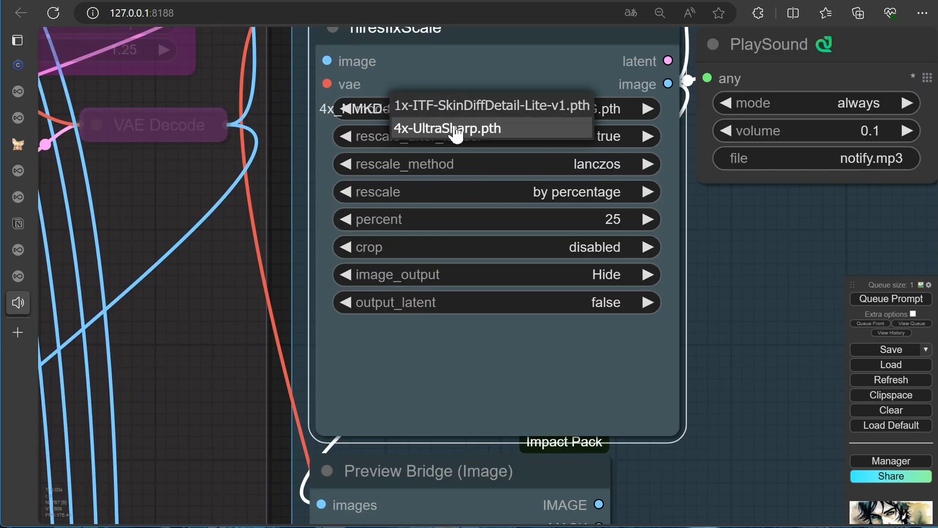
left_click(451, 103)
scroll(453, 145, "down", 5)
scroll(453, 144, "down", 8)
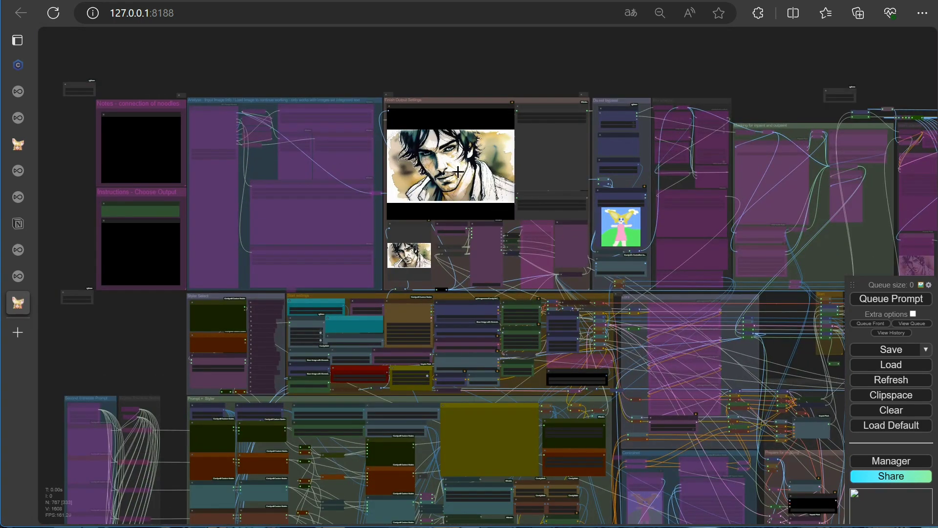
scroll(458, 171, "up", 15)
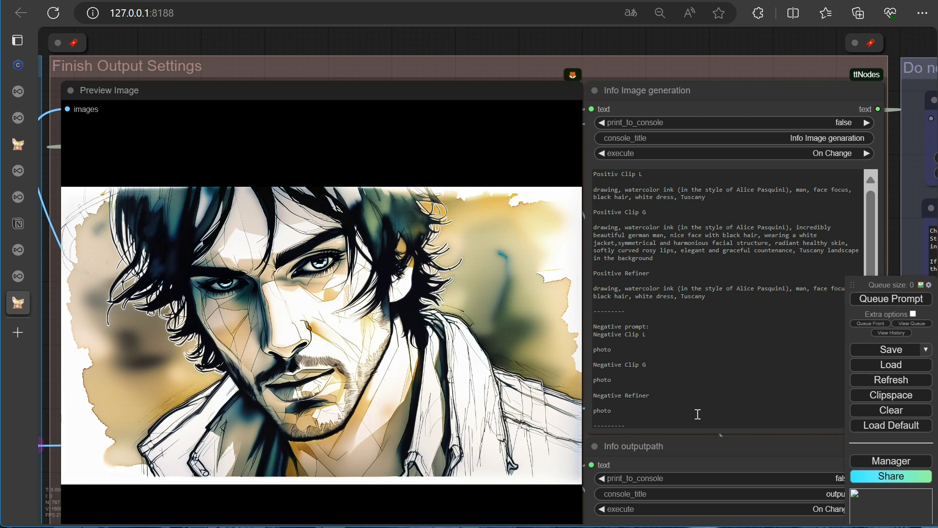
left_click(891, 299)
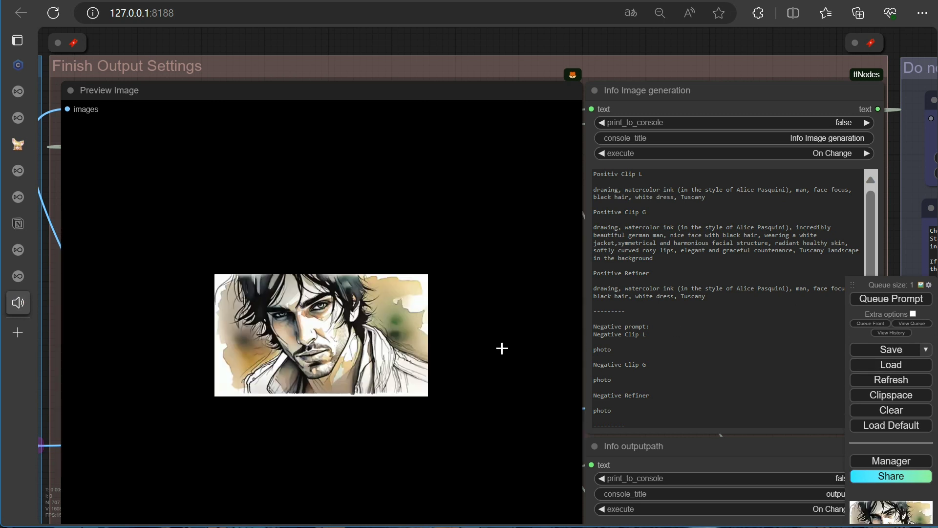
Set the hiresfixScale percent to 125, queue the workflow and return to the output preview.
scroll(502, 348, "down", 5)
left_click_drag(740, 81, 175, 110)
scroll(532, 182, "up", 5)
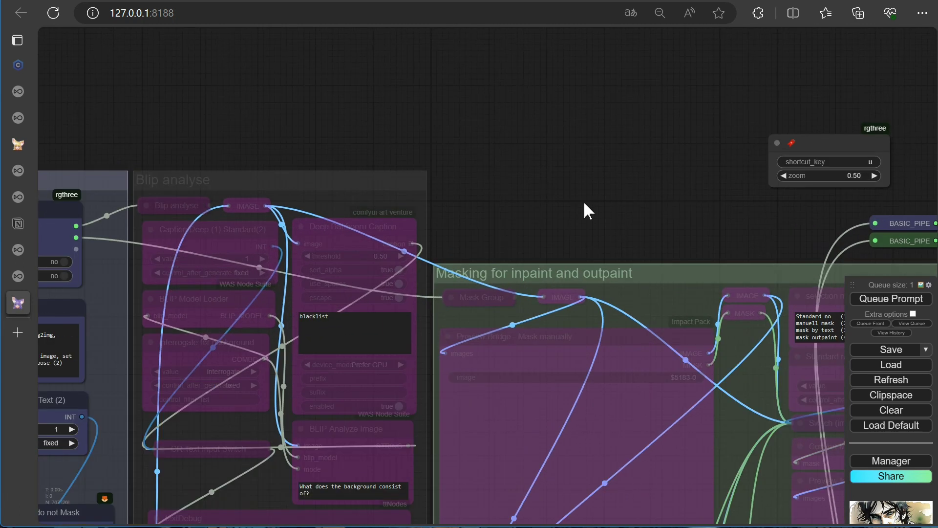
left_click_drag(583, 210, 56, 184)
left_click_drag(342, 205, 122, 156)
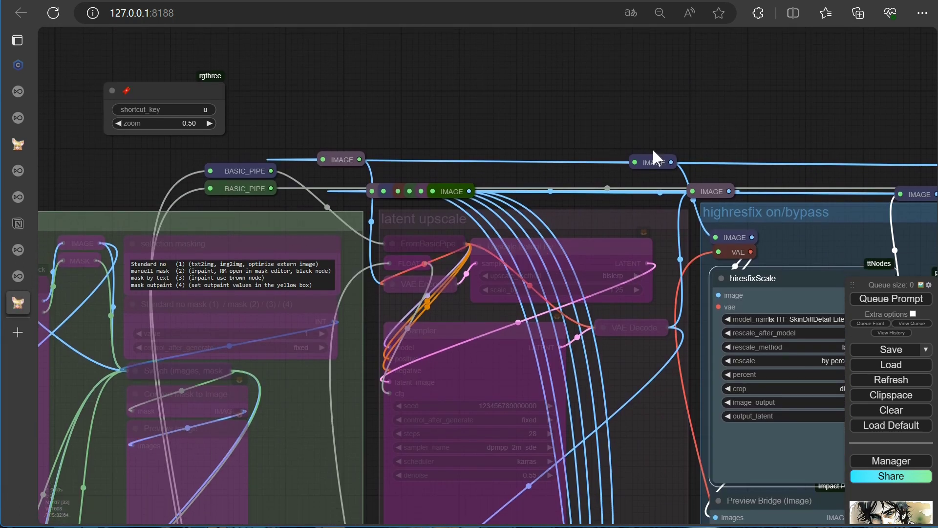
left_click_drag(779, 135, 433, 119)
scroll(555, 358, "up", 9)
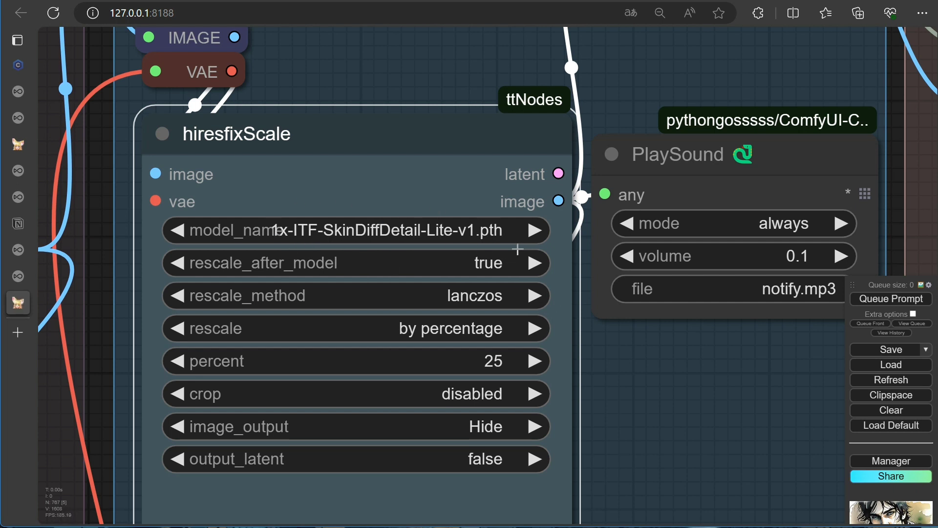
scroll(733, 379, "down", 8)
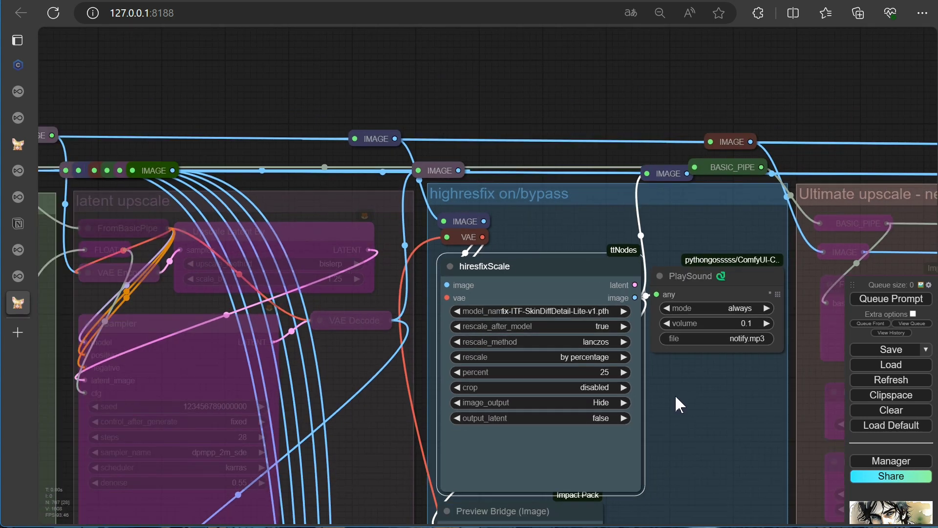
scroll(675, 397, "up", 4)
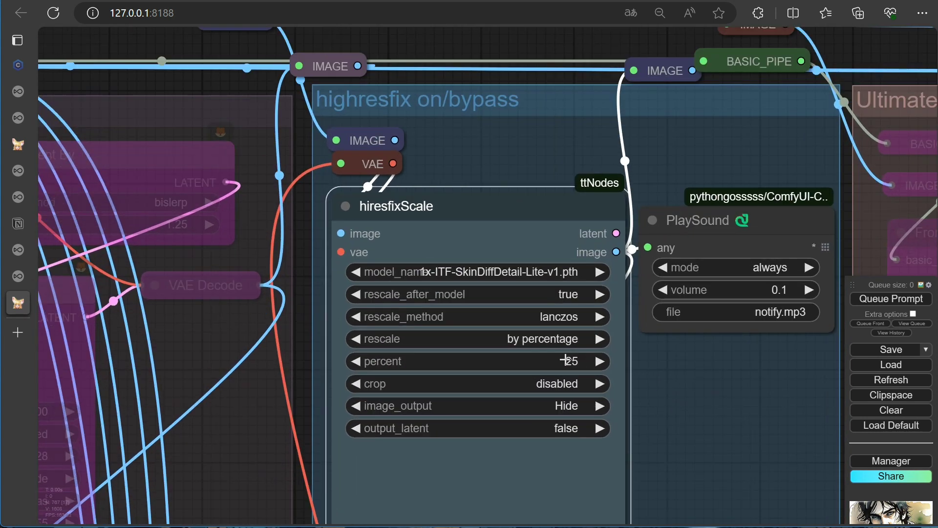
left_click(564, 361)
key("BackSpace")
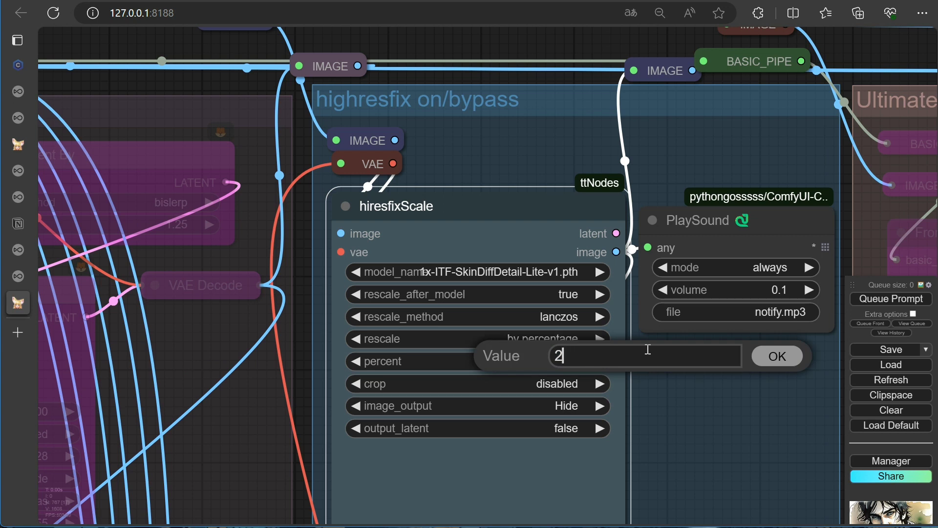
type("125")
left_click(777, 355)
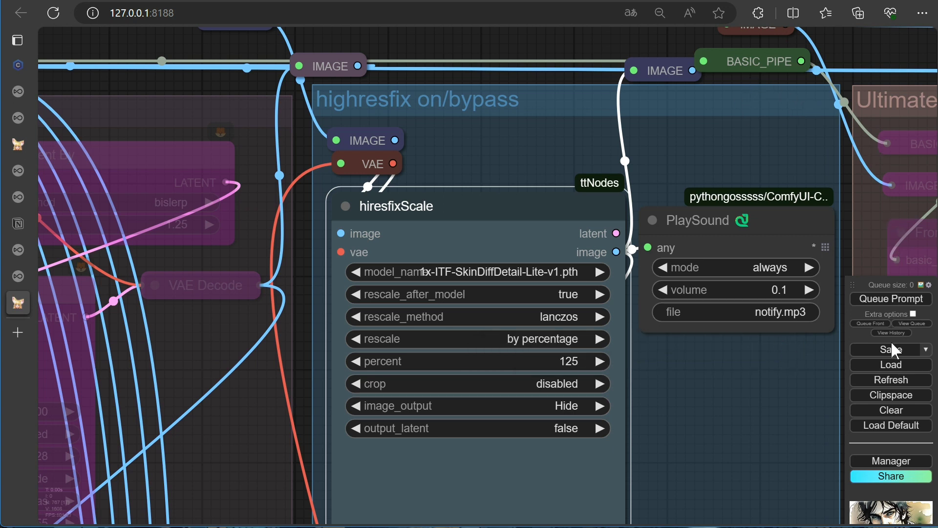
left_click(886, 299)
key("1")
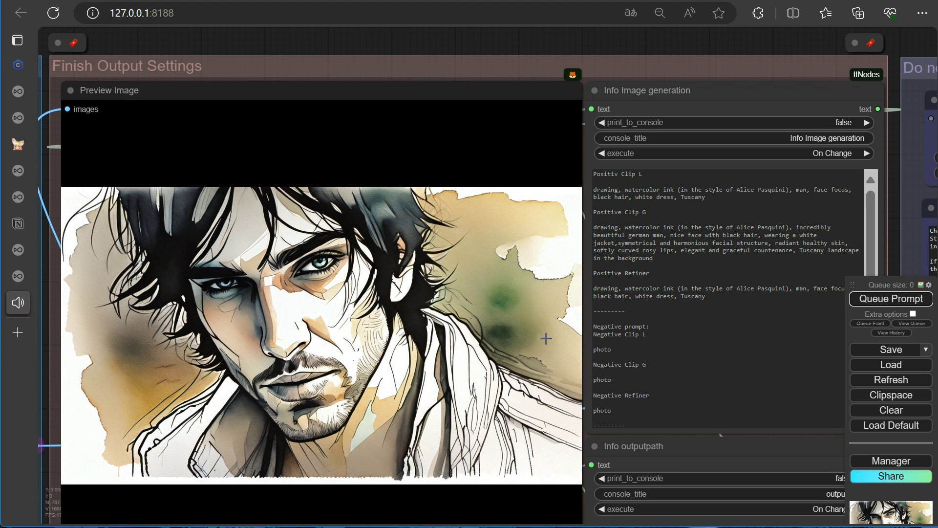
Choose a different upscale model in hiresfixScale, set its percent to 50 and queue the workflow.
key("2")
scroll(561, 363, "down", 3)
scroll(561, 364, "up", 2)
left_click(444, 141)
left_click(450, 149)
left_click(472, 198)
type("0")
key("BackSpace")
type("50")
key("Return")
left_click(892, 299)
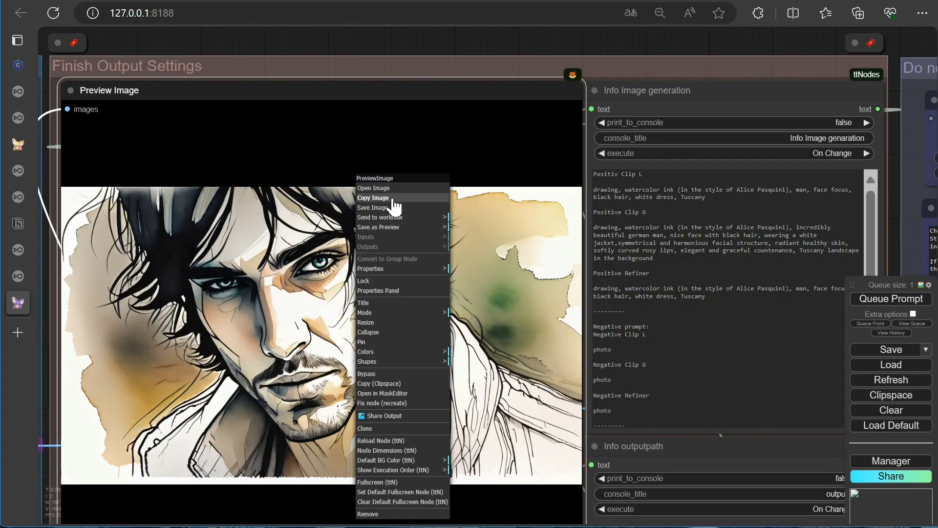
Open the preview image in its own browser tab and examine the face up close.
left_click(392, 203)
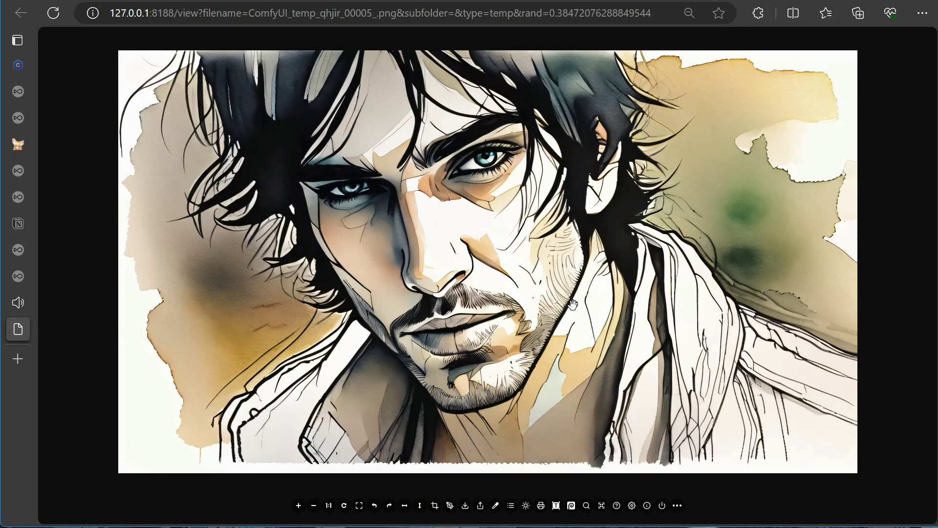
scroll(515, 263, "up", 2)
scroll(514, 263, "up", 2)
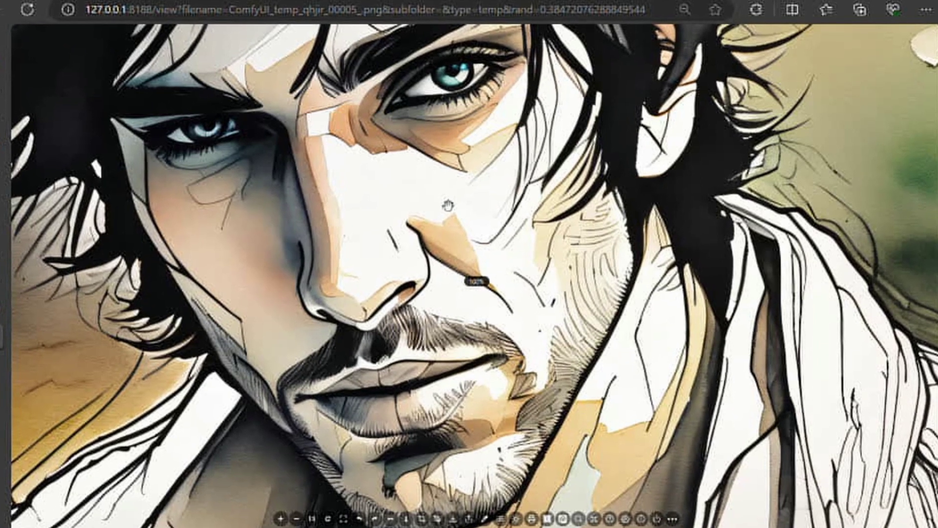